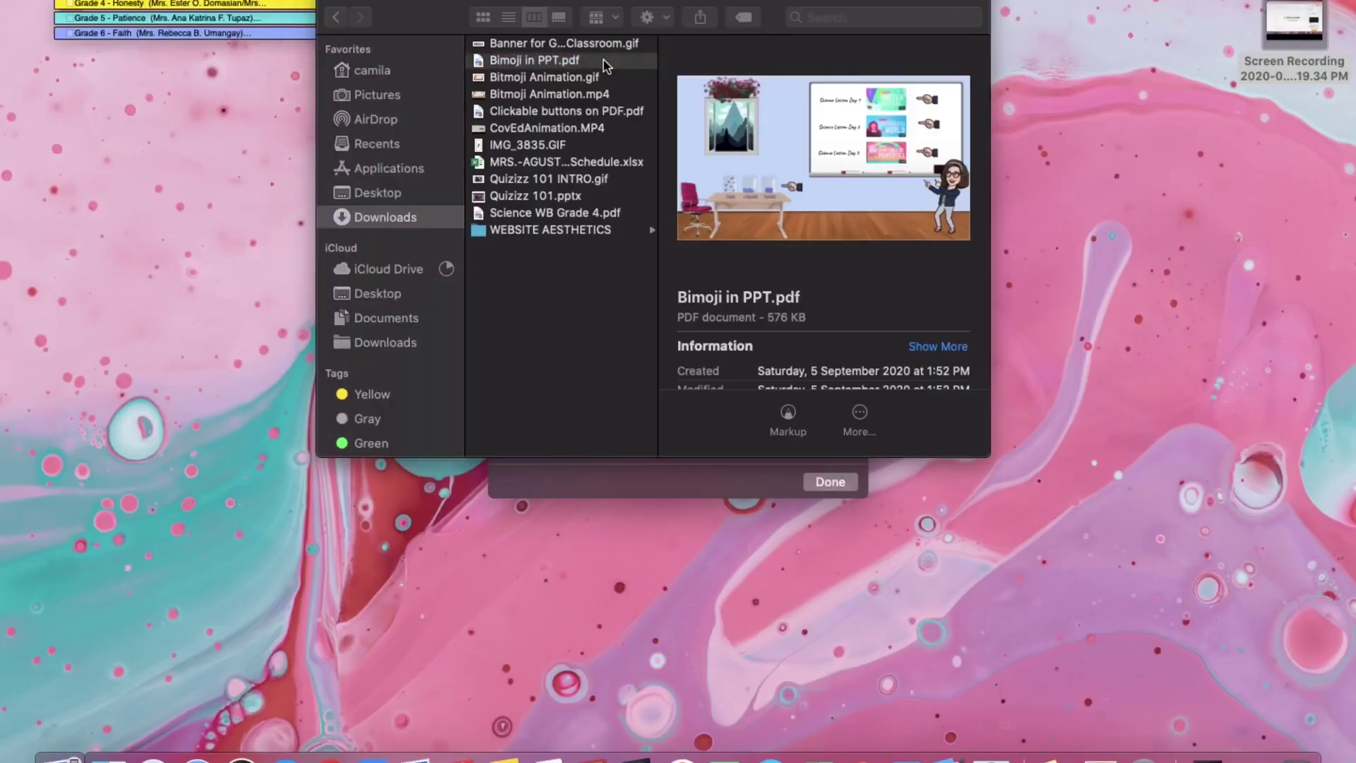
Step: Open Bimoji in PPT.pdf in Preview and test its Matter Matters video link, pausing the video
double_click(604, 61)
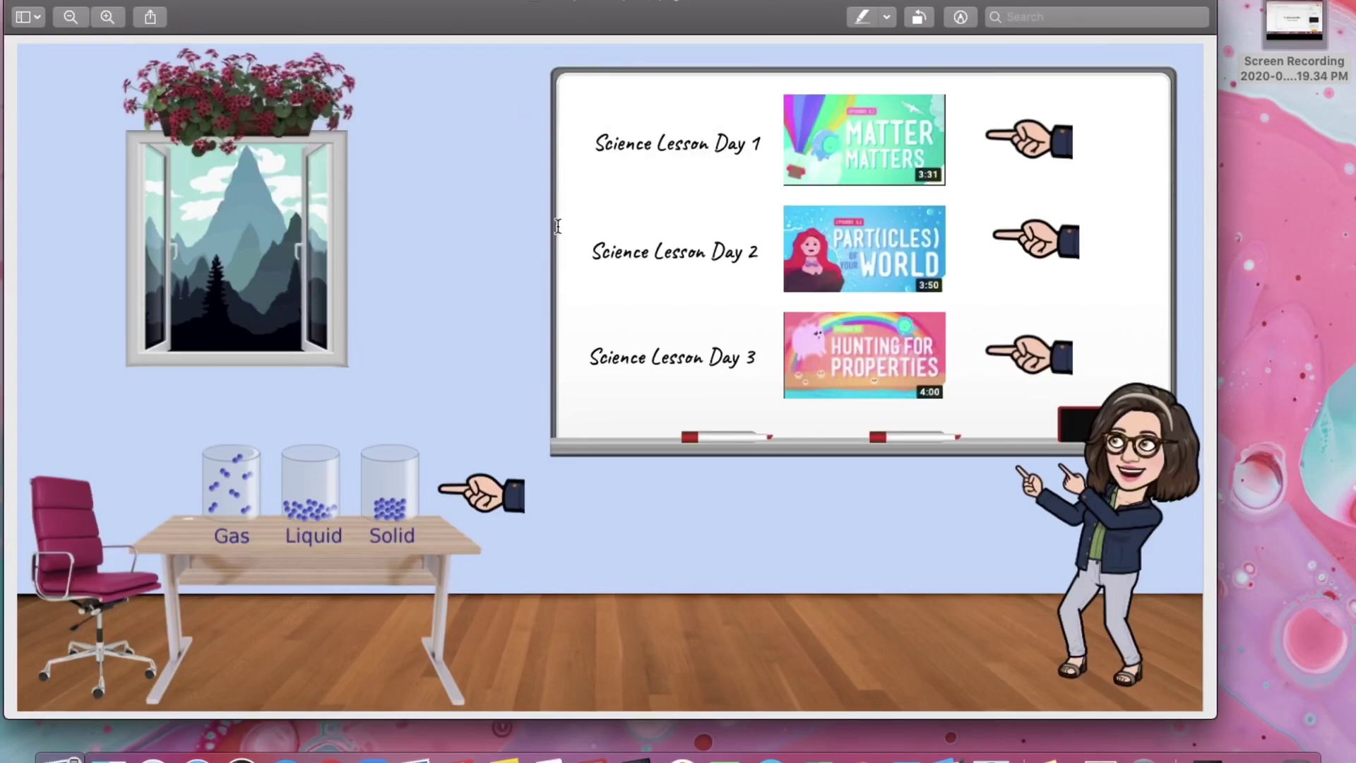
left_click(879, 154)
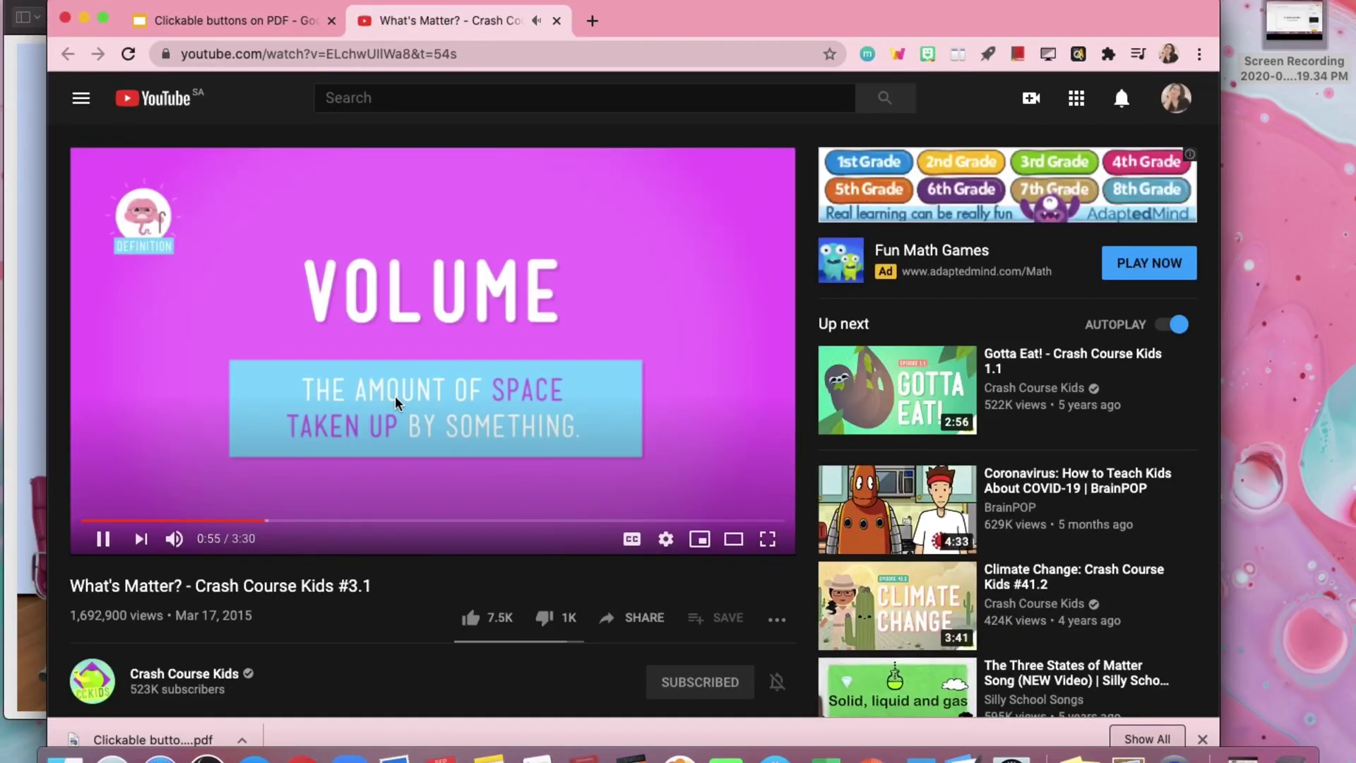
left_click(395, 403)
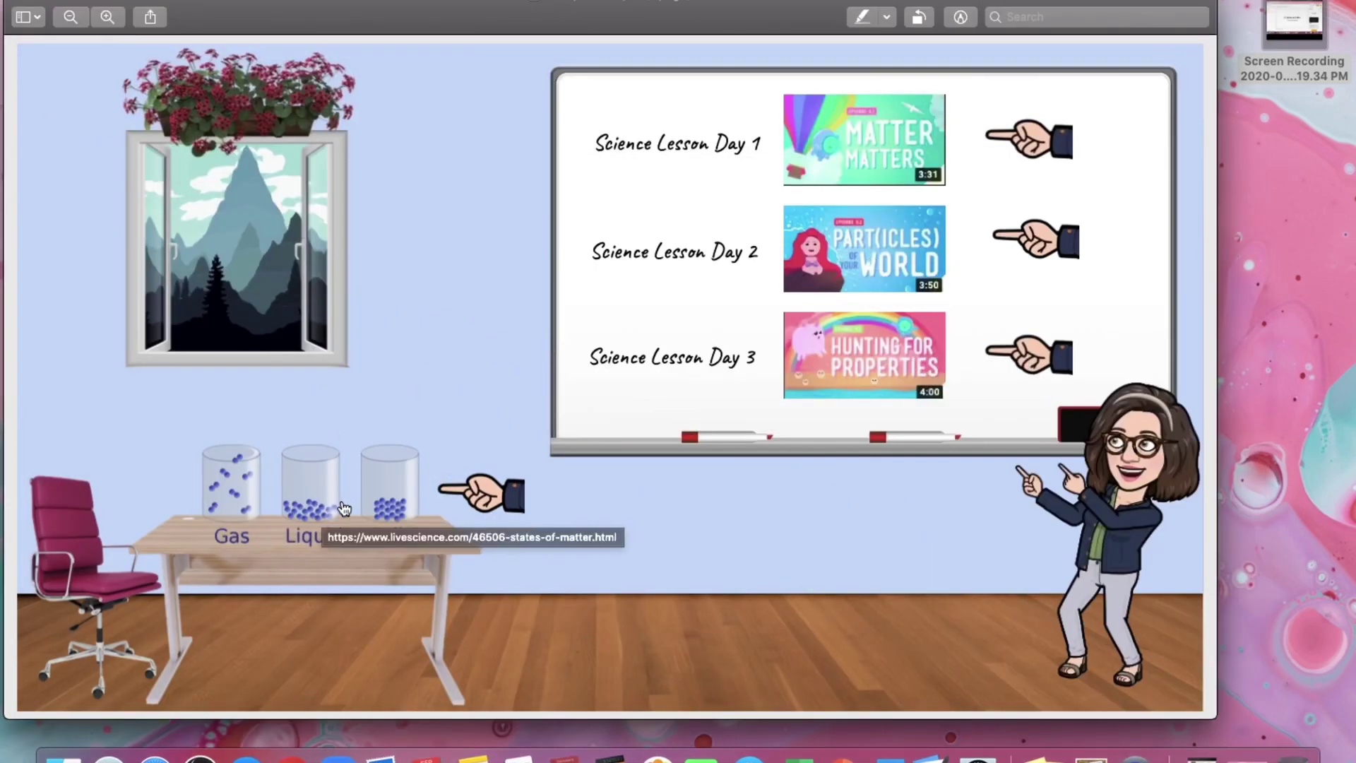
Step: Open the Gas/Liquid/Solid article and highlight its Solids section pink
left_click(341, 498)
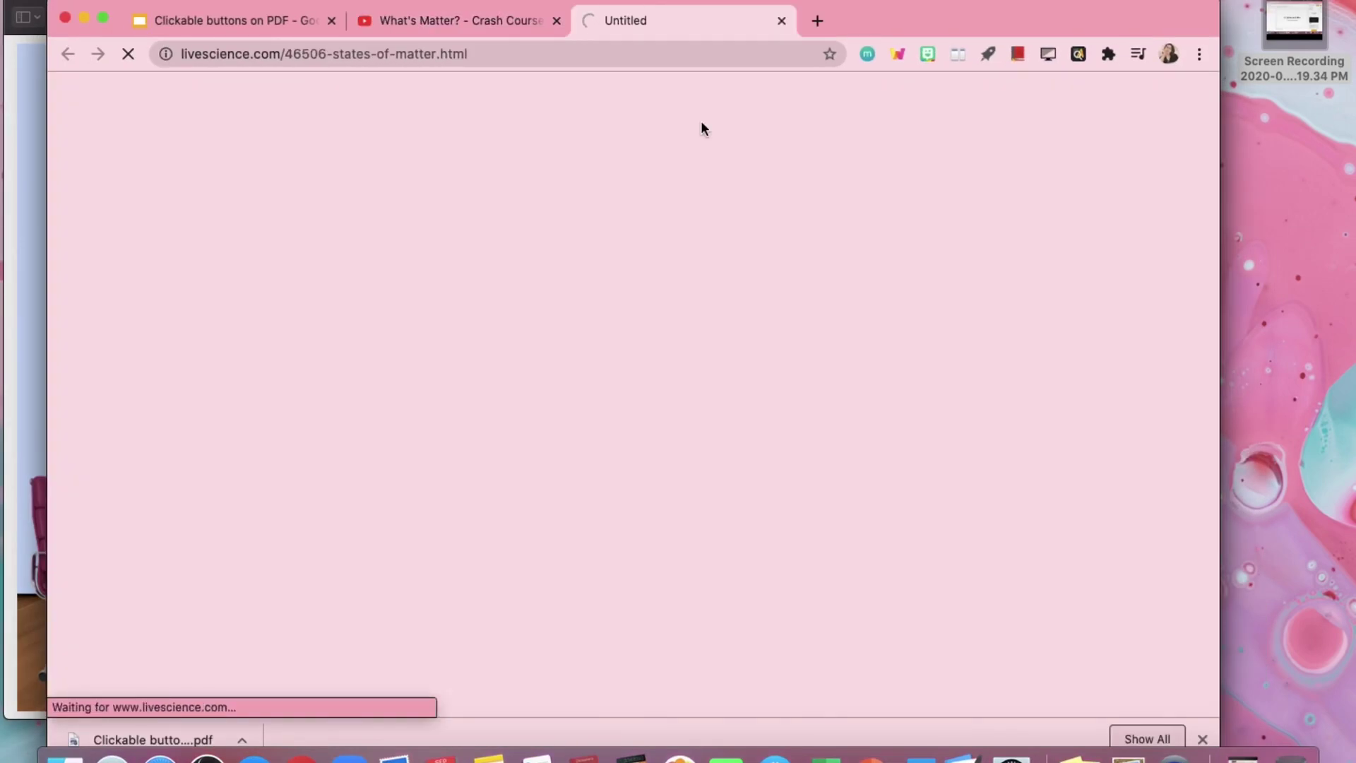
scroll(489, 498, "down", 3)
scroll(489, 499, "down", 5)
scroll(489, 493, "down", 9)
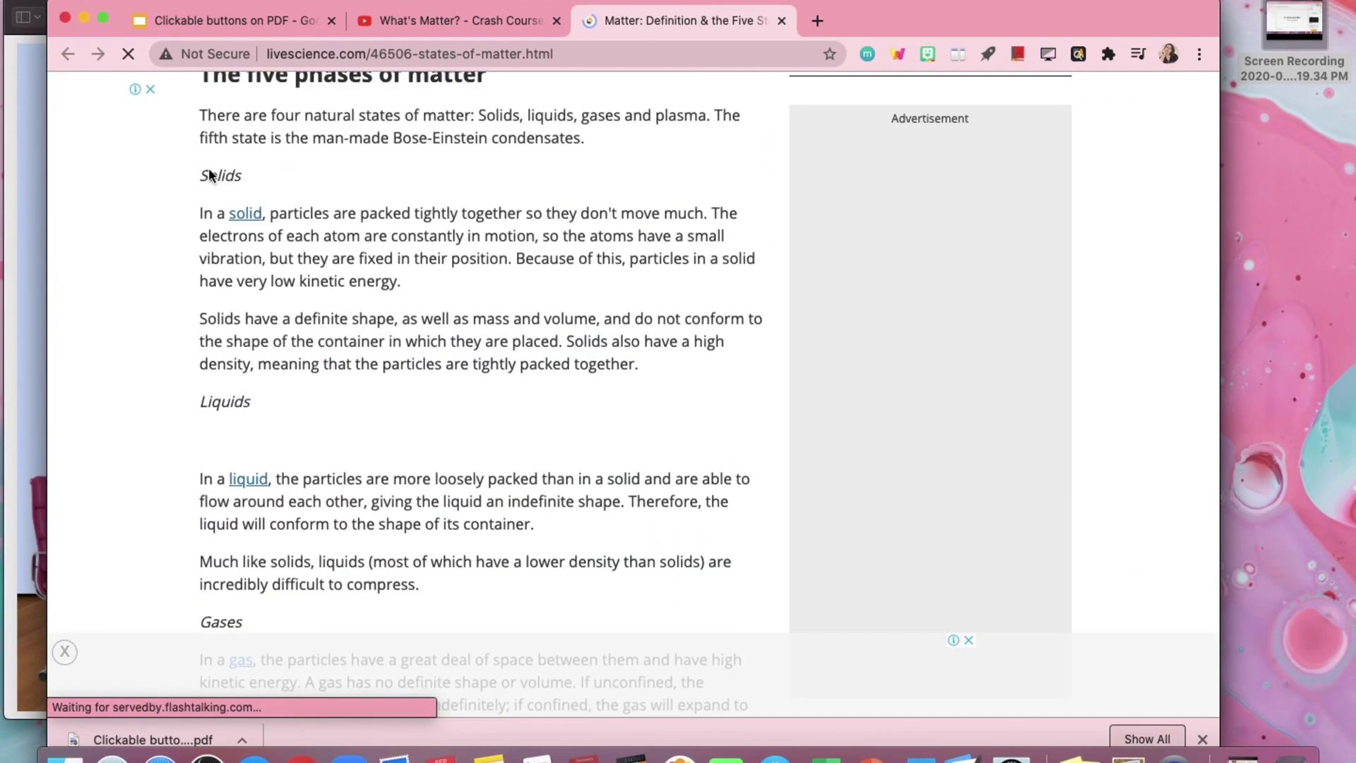
left_click_drag(200, 175, 640, 364)
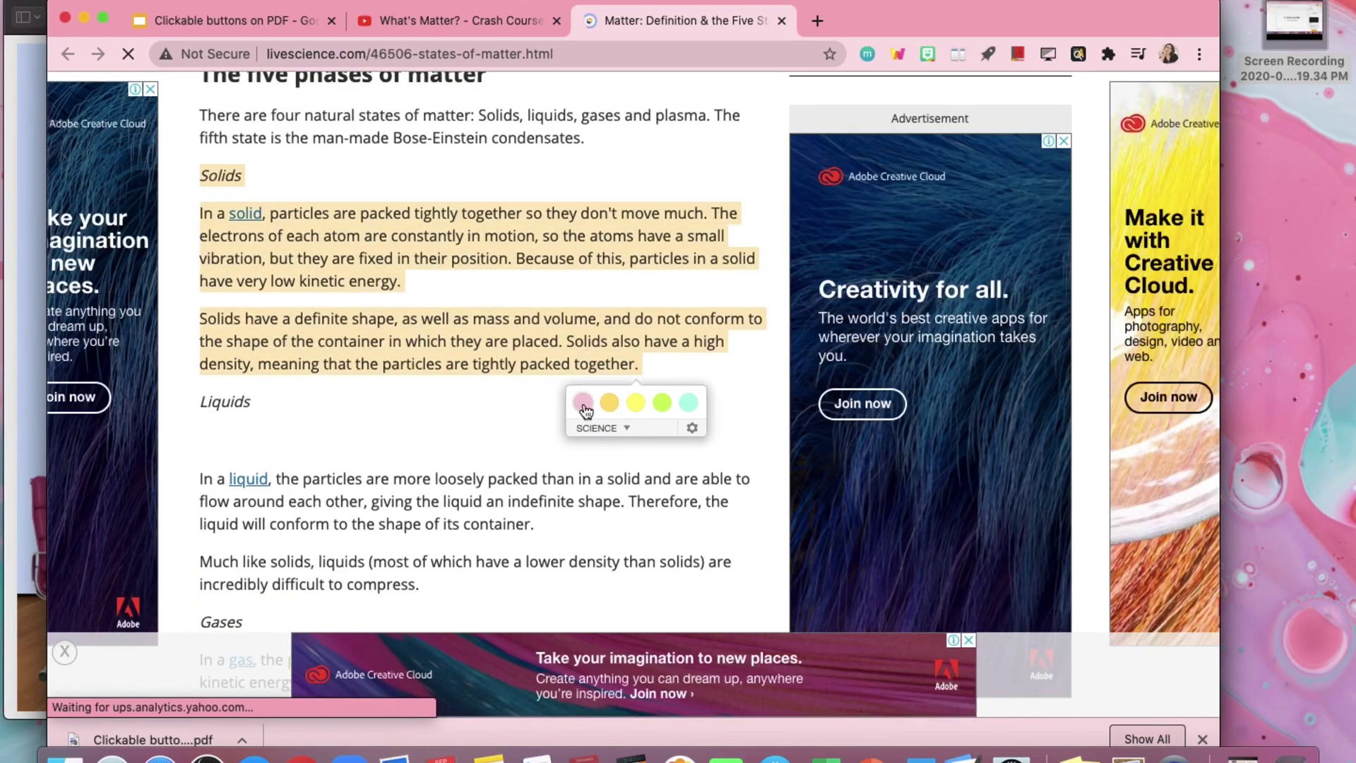
left_click(584, 403)
Step: Highlight the Liquids and Gases sections yellow
scroll(205, 251, "down", 2)
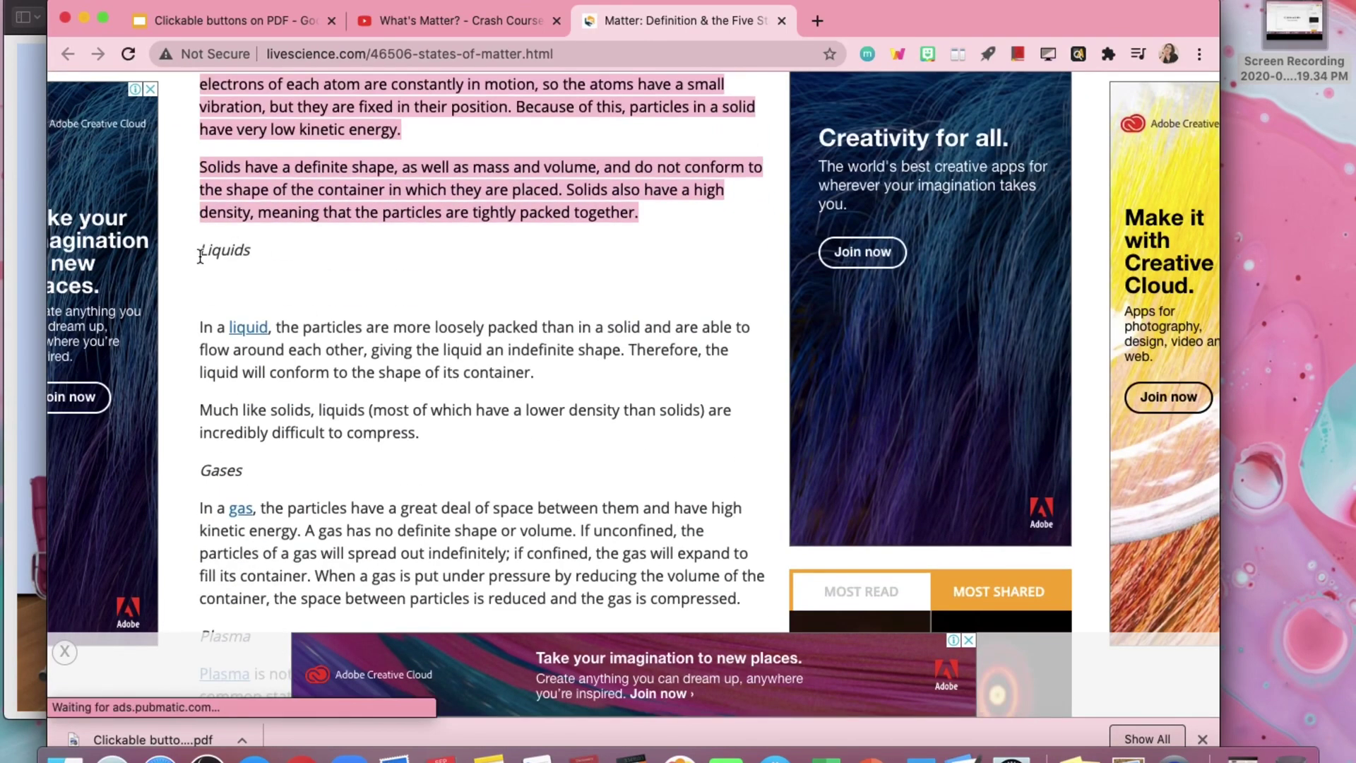
left_click_drag(199, 321, 424, 434)
scroll(452, 403, "down", 3)
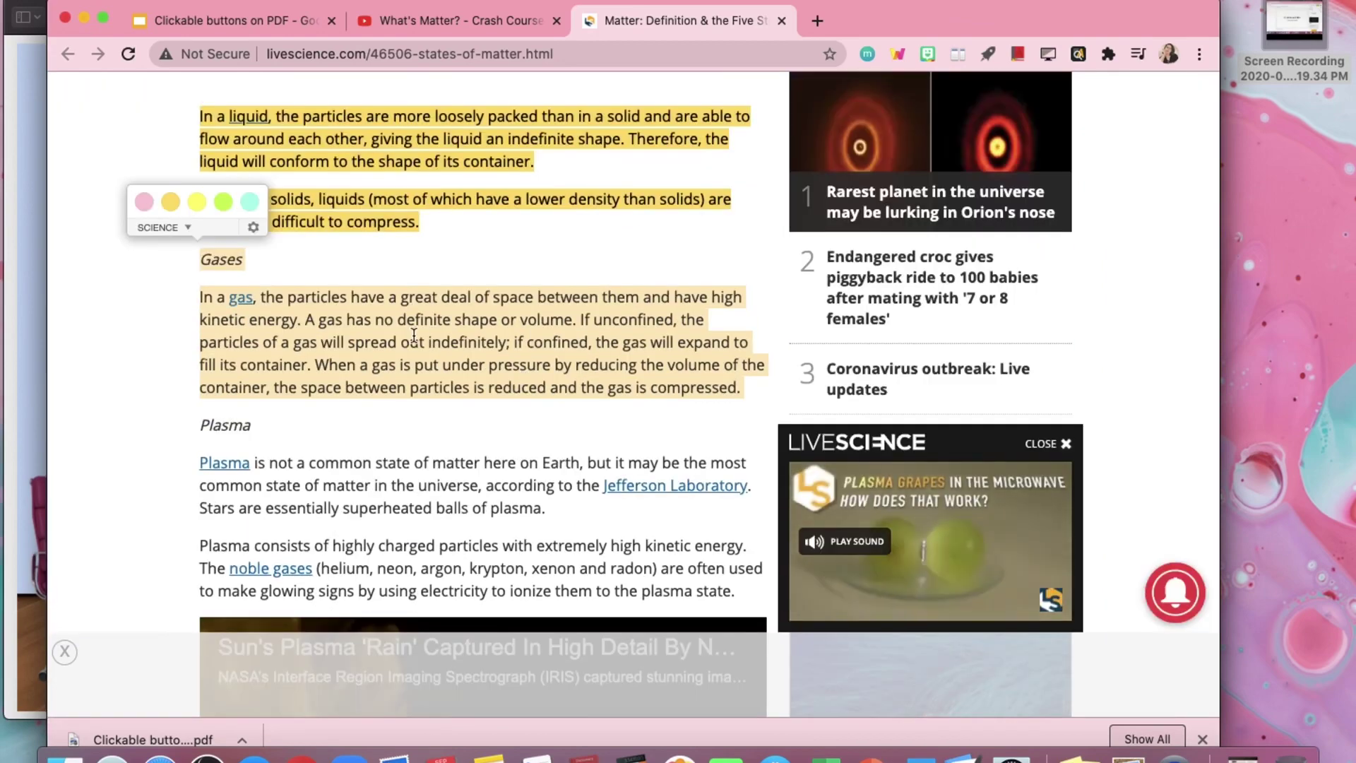
left_click(197, 201)
Step: Highlight the Plasma section green and show the saved highlights panel
scroll(205, 310, "down", 2)
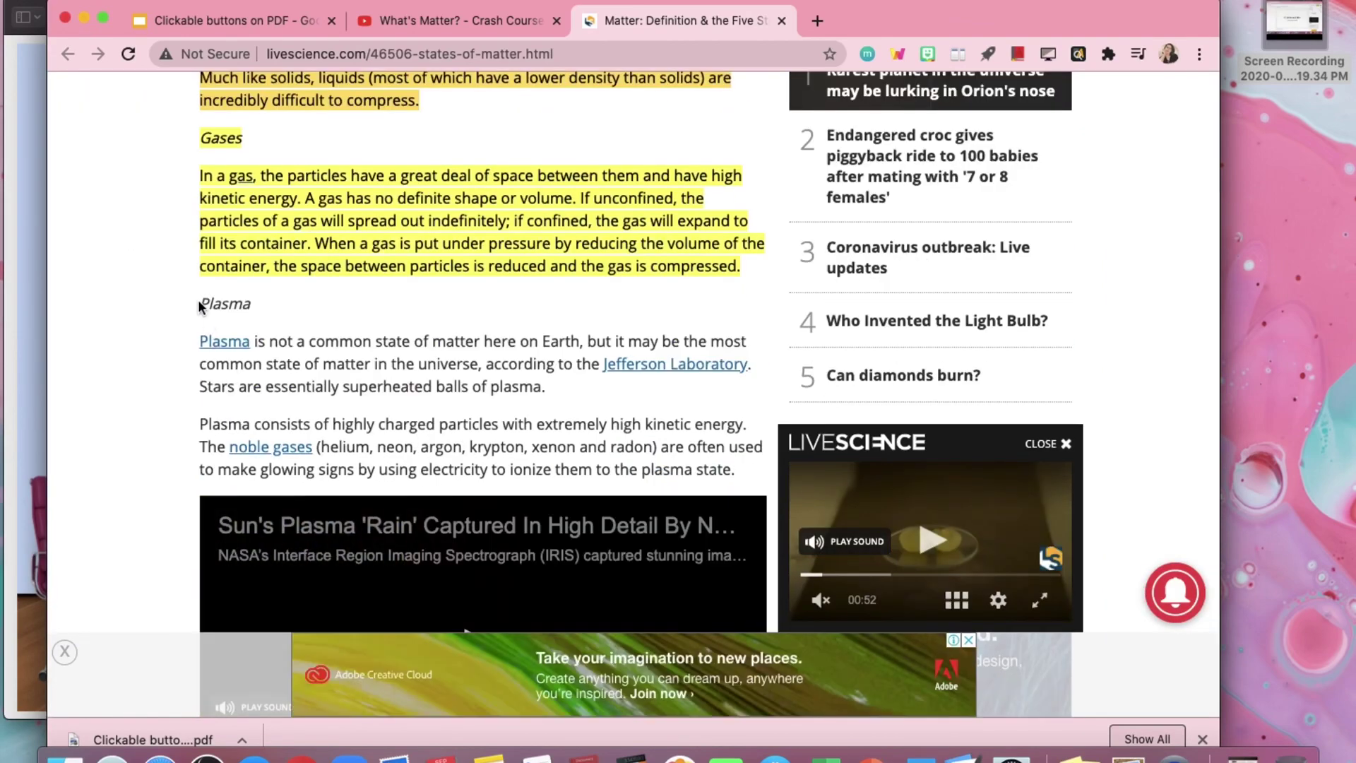
left_click_drag(200, 303, 737, 472)
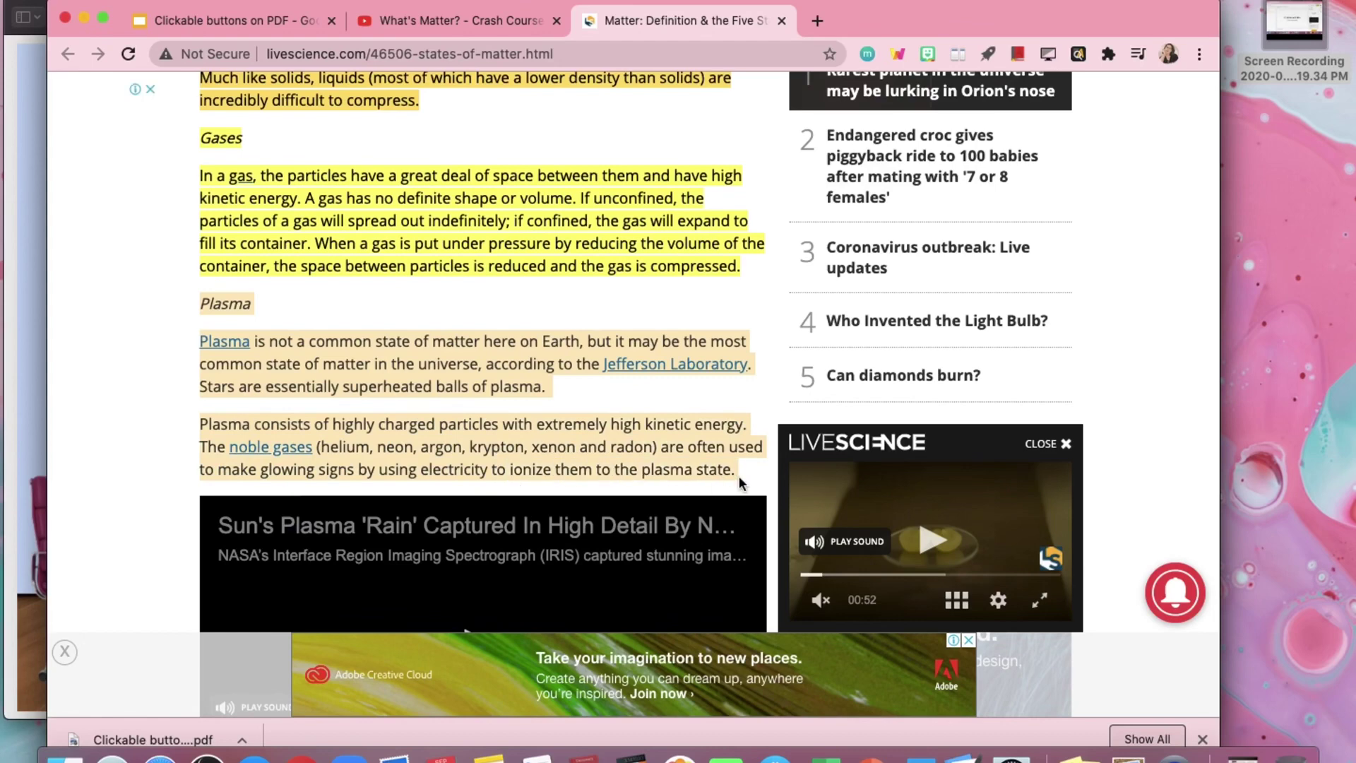
left_click(758, 508)
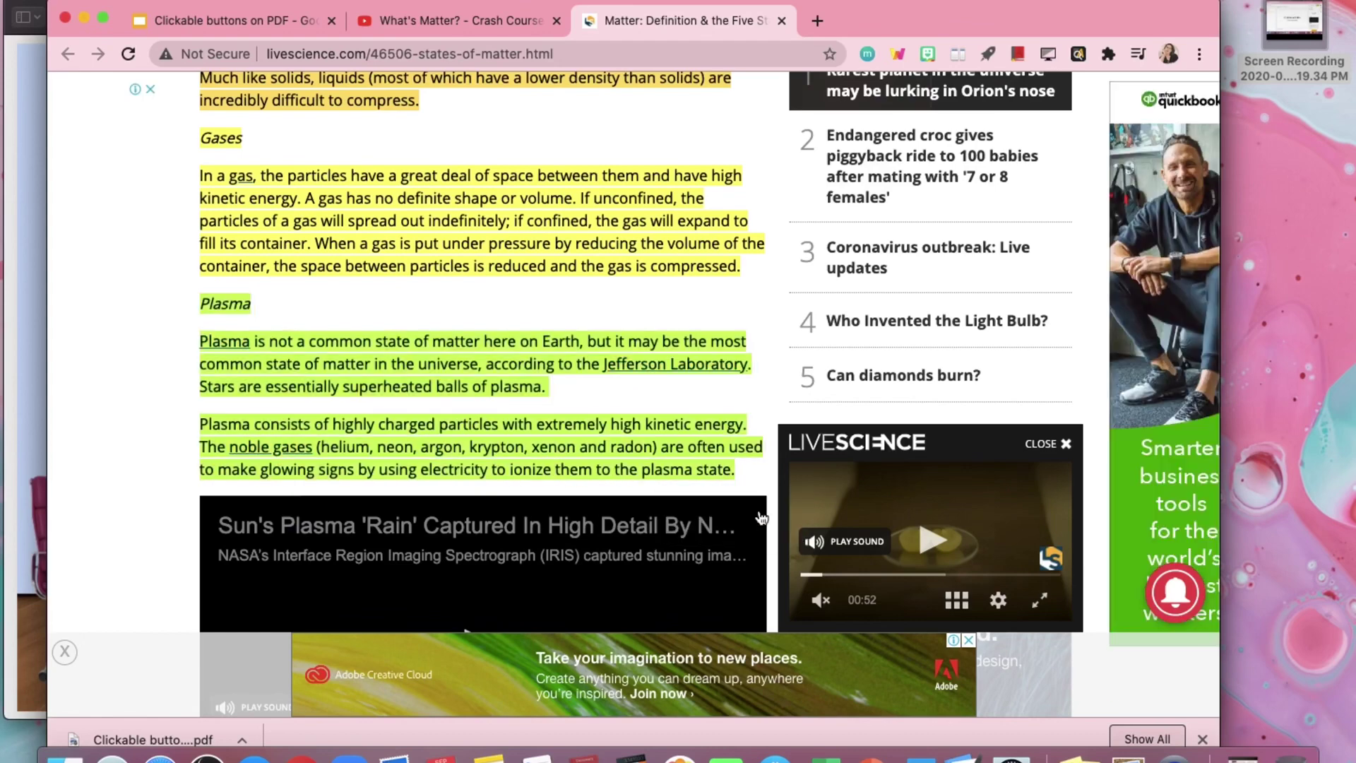
left_click(903, 57)
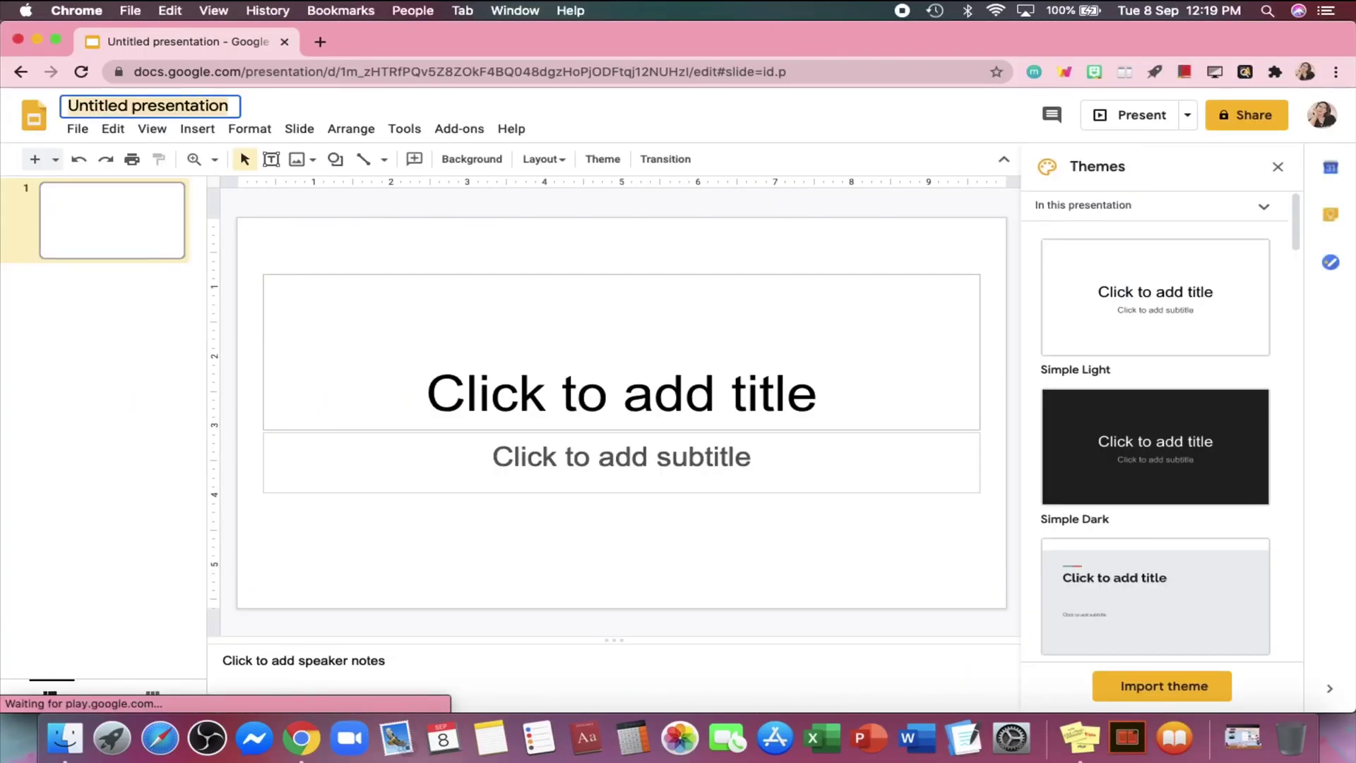
Step: Title the presentation 'Clickable buttons on PDF' and delete slide 1's title and subtitle placeholders
type("CLICK")
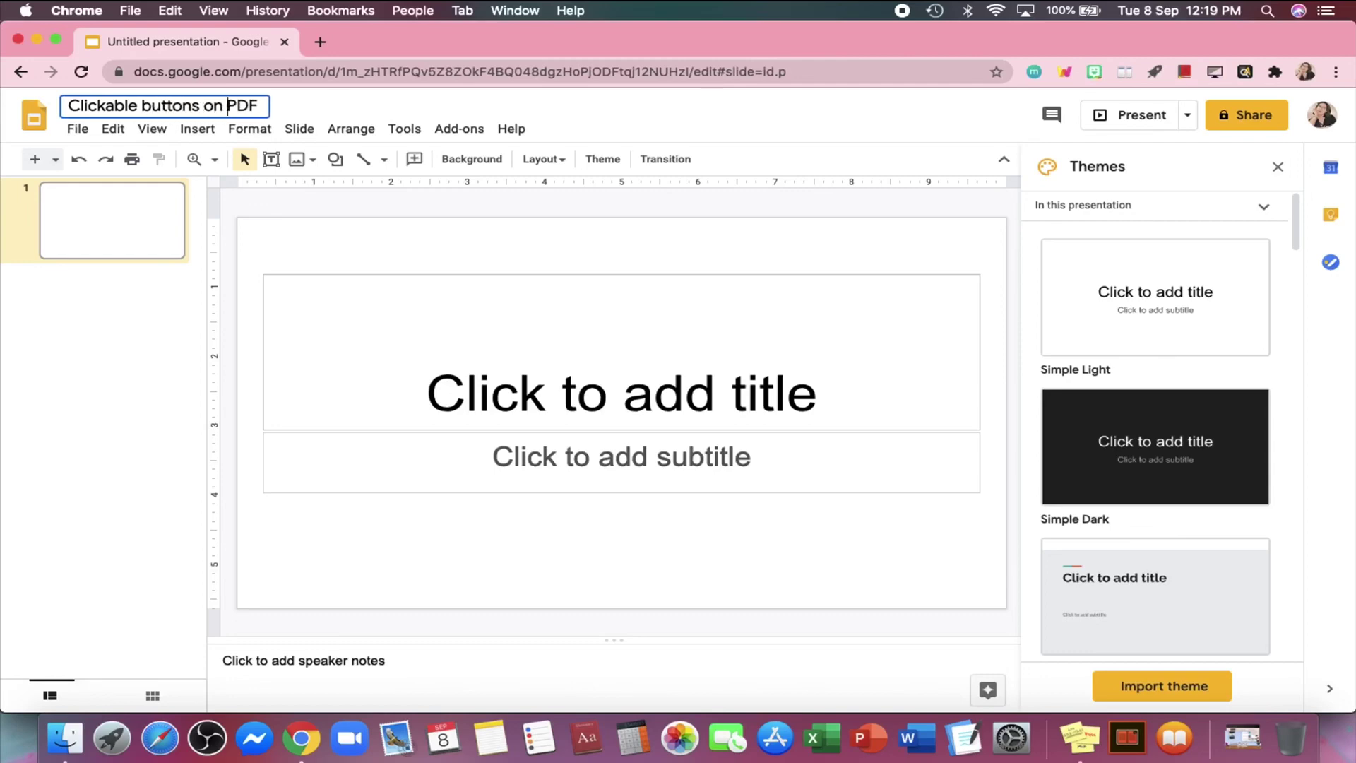
left_click(294, 271)
mouse_move(269, 263)
left_mouse_down()
mouse_move(324, 576)
mouse_move(330, 565)
left_mouse_up()
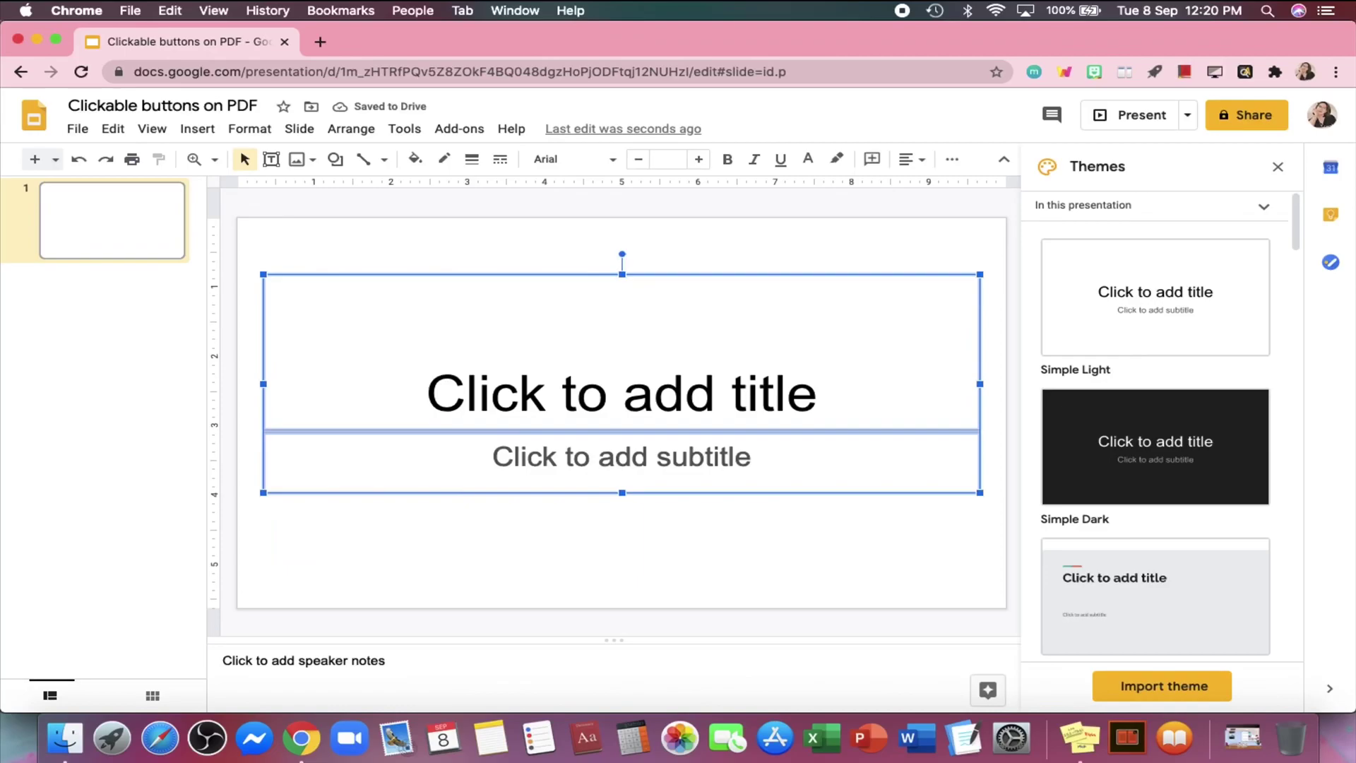
key("Delete")
Step: Set slide 1's background to the uploaded black-and-white desk photo
left_click(454, 161)
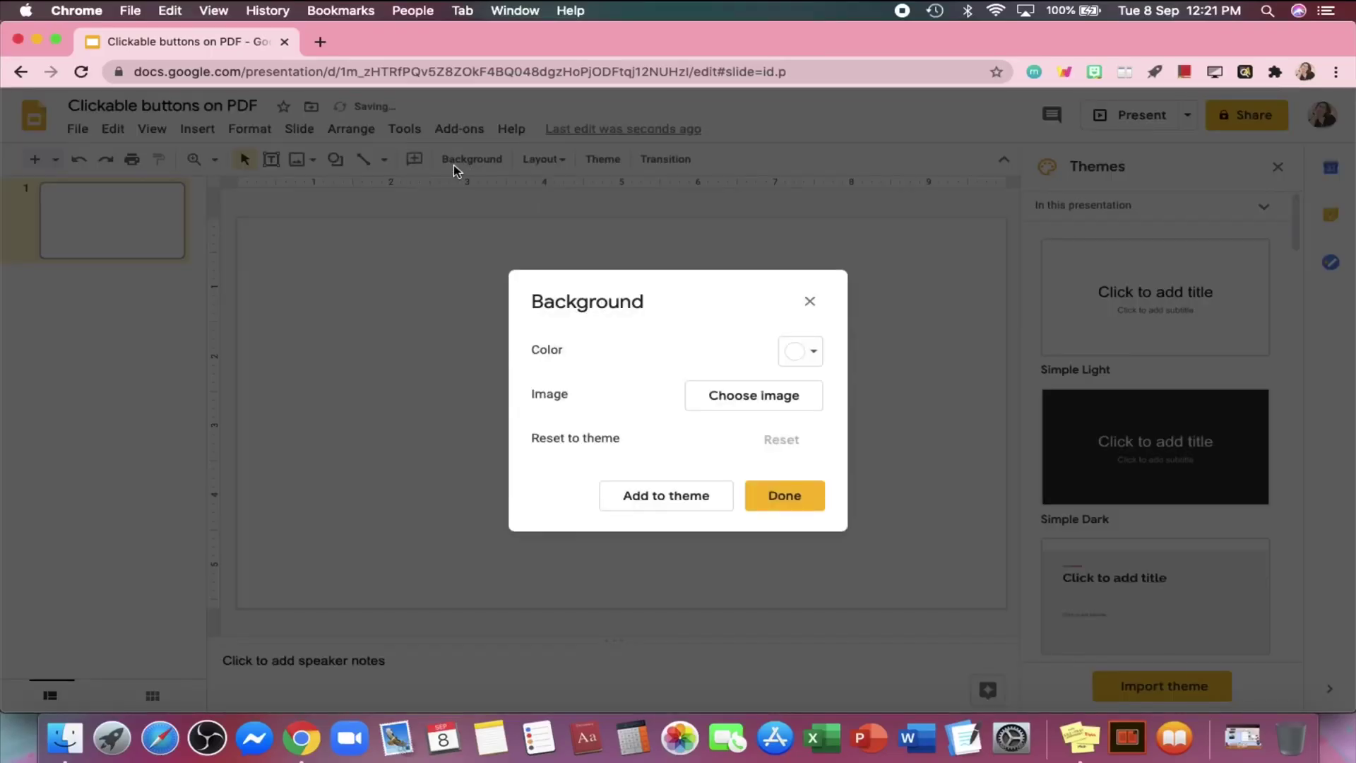
left_click(728, 403)
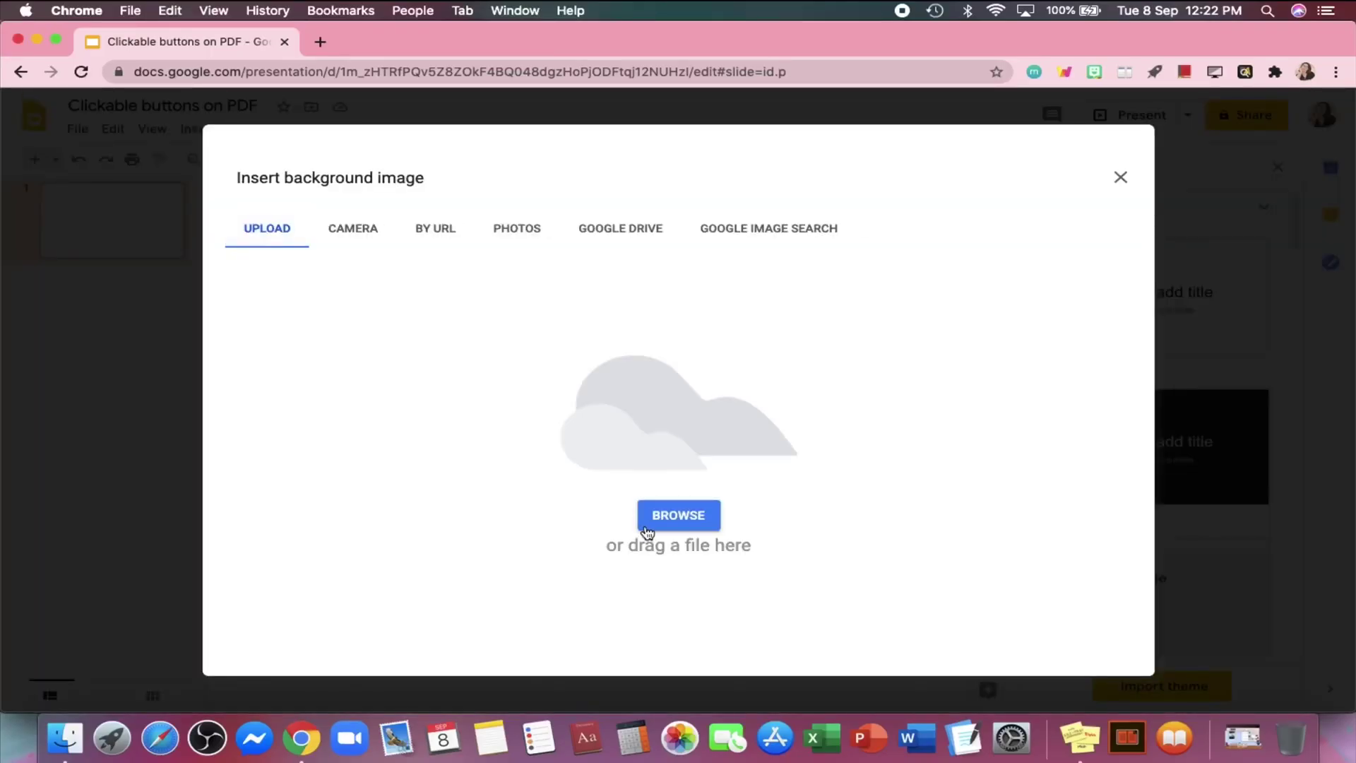
left_click(647, 531)
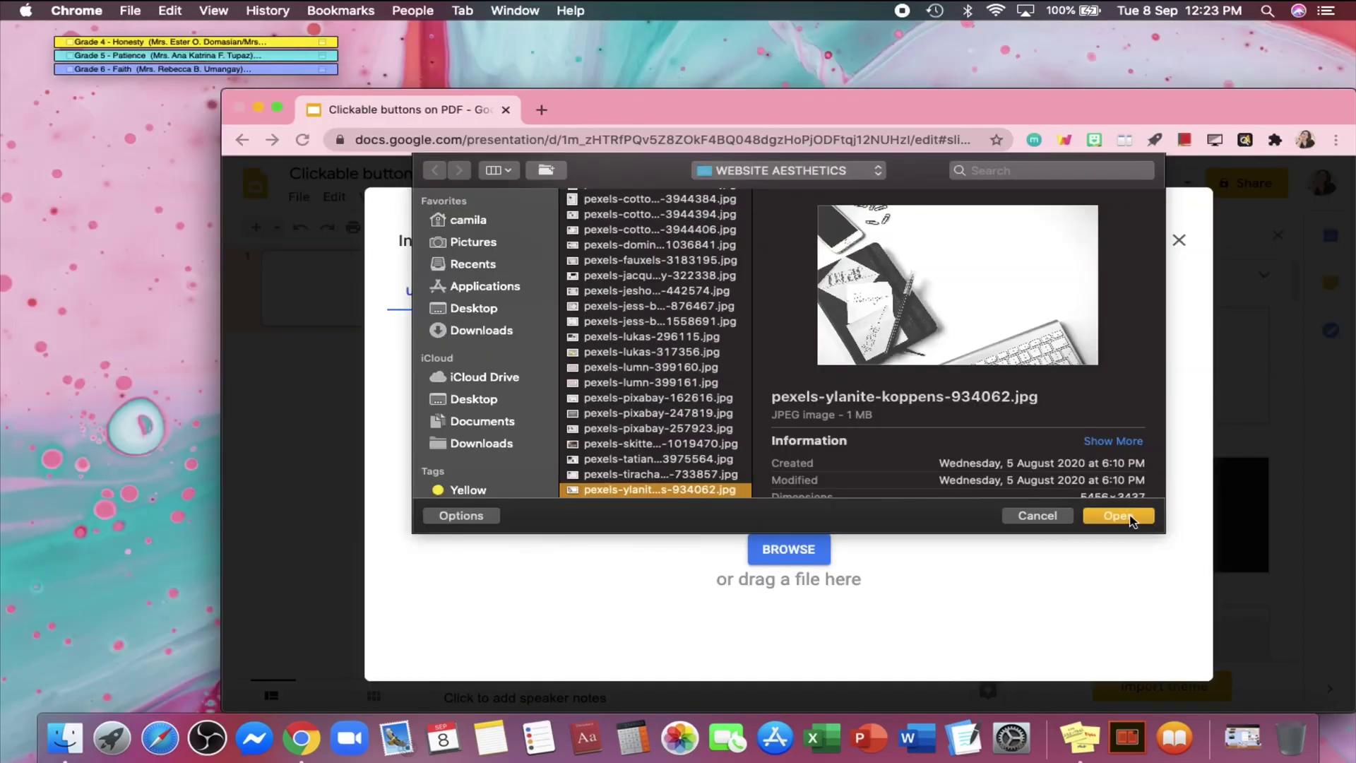
left_click(1131, 521)
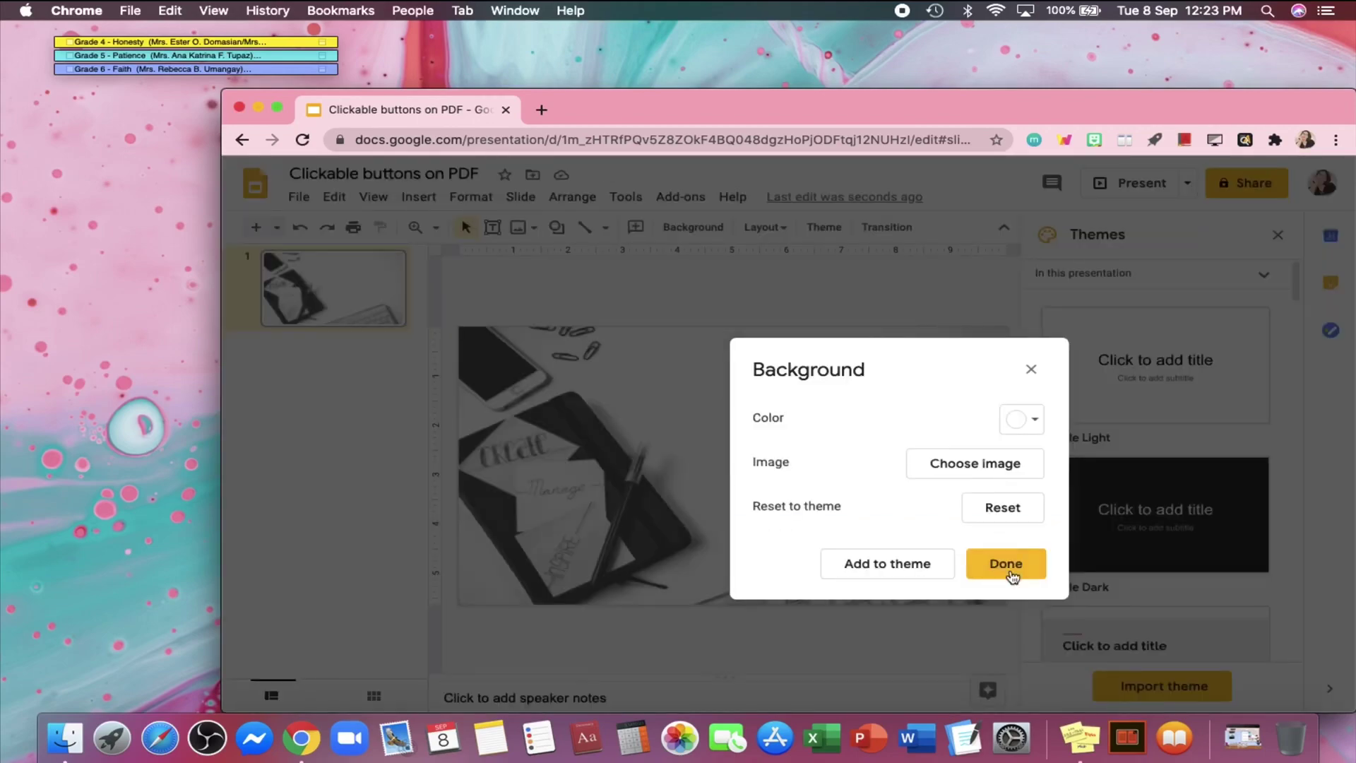
left_click(1007, 564)
Step: Duplicate the desk-background slide three times to make four matching slides
key("ctrl+super+f")
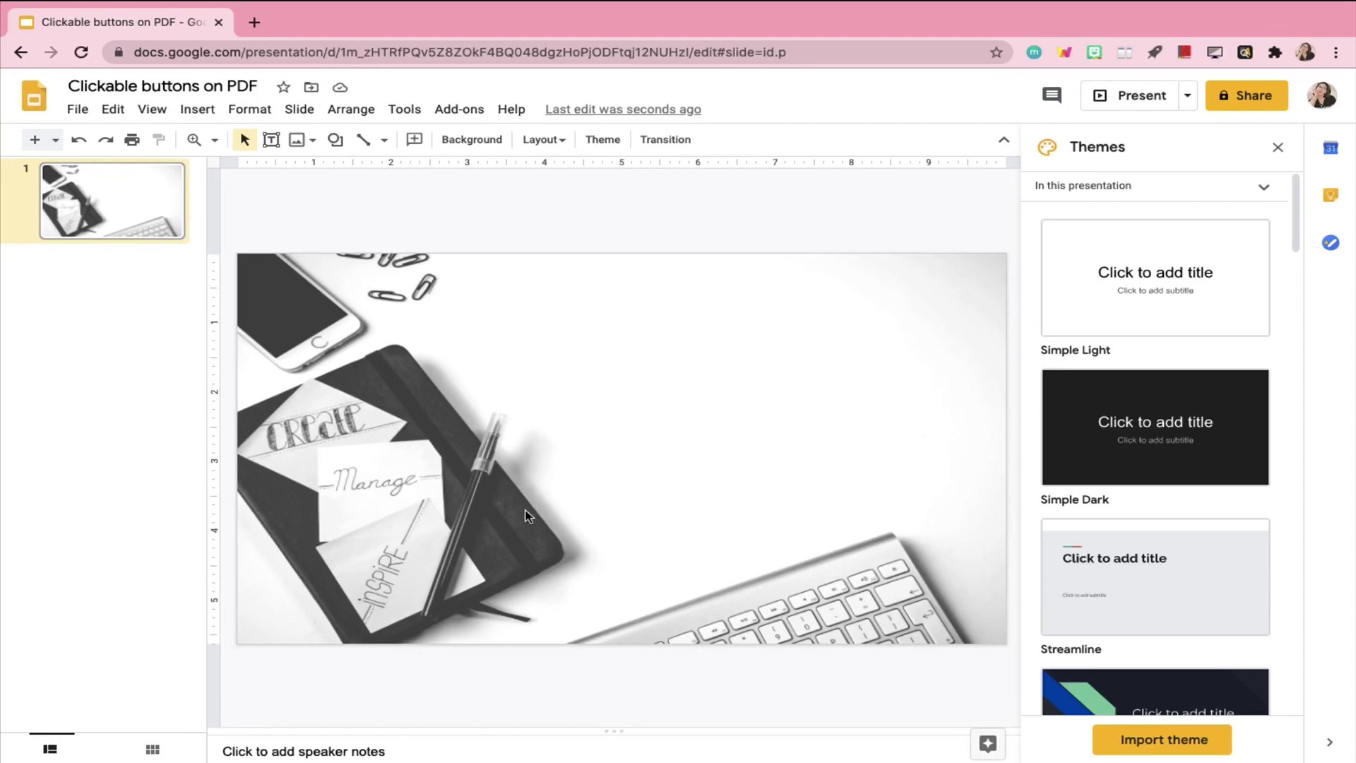
left_click(1278, 146)
right_click(116, 204)
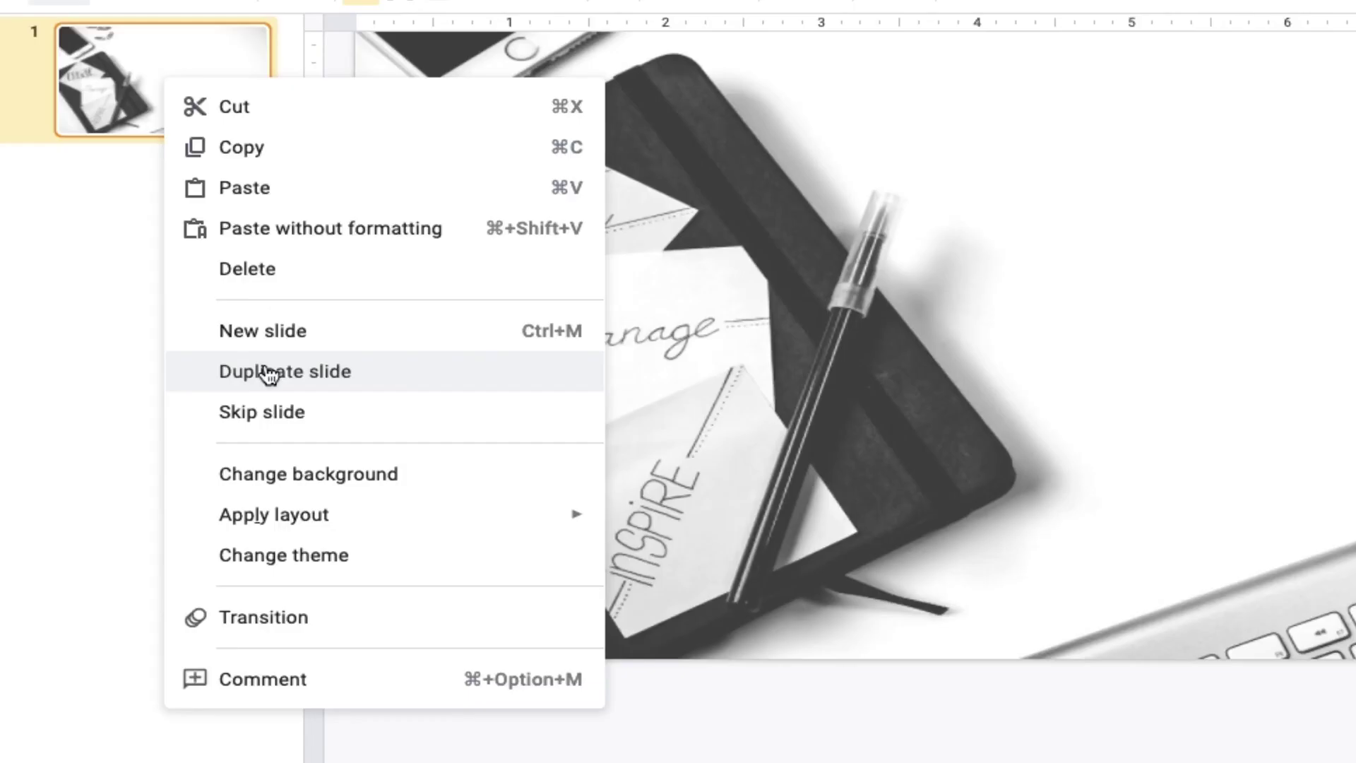
left_click(177, 396)
right_click(110, 289)
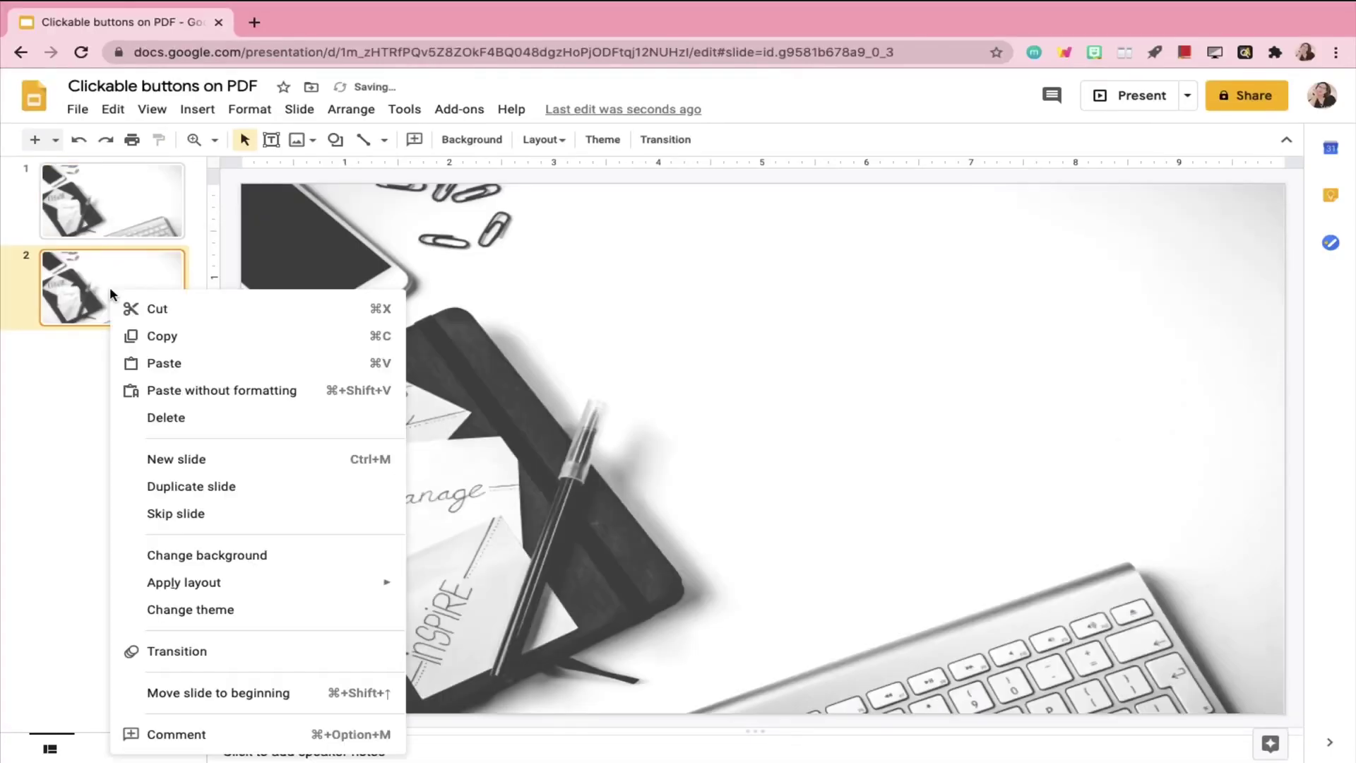
left_click(192, 486)
right_click(110, 385)
left_click(214, 503)
left_click(125, 233)
Step: Insert the apple Bitmoji and place it in slide 1's top-right corner
left_click(1094, 52)
left_click_drag(824, 188, 1214, 277)
left_click_drag(1241, 339, 691, 304)
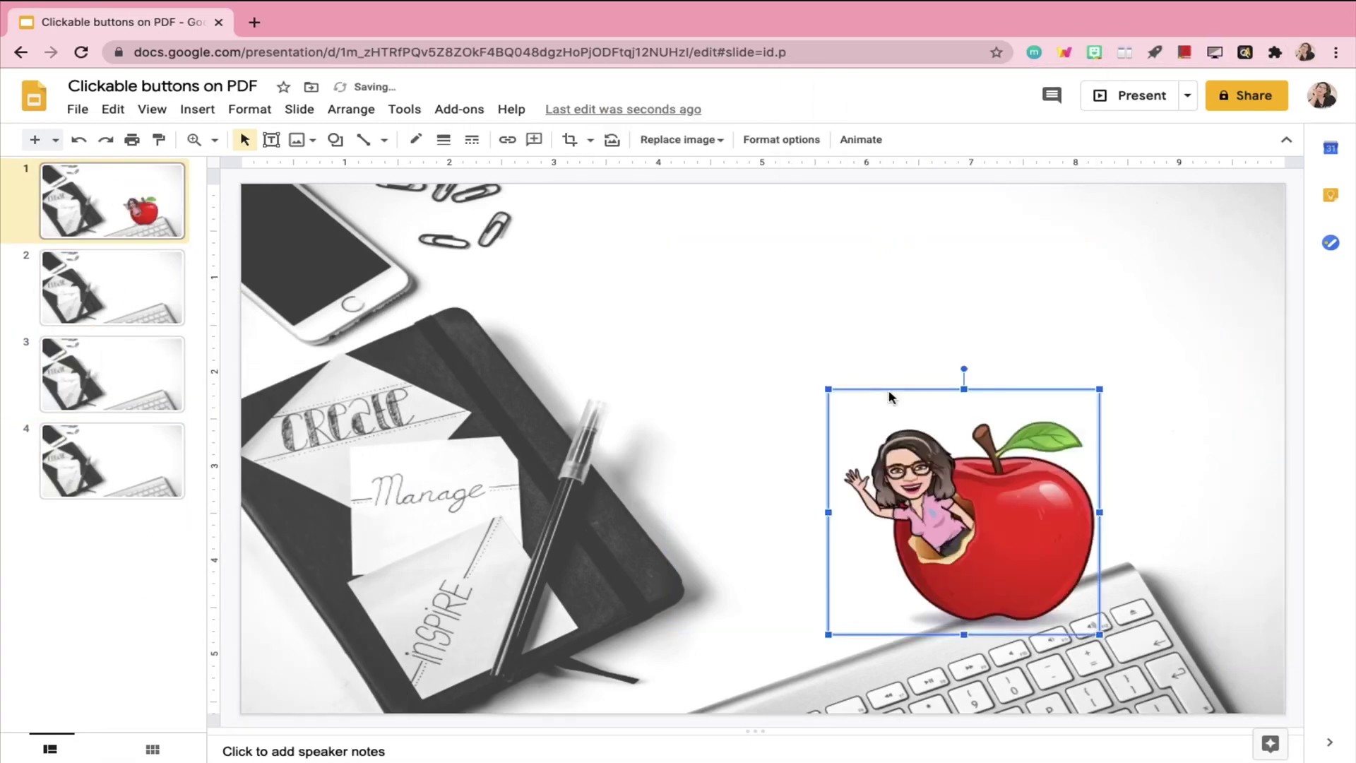
left_click_drag(896, 403, 1189, 361)
left_click(1047, 542)
left_click(167, 257)
Step: Add a welcome text box starting 'Hello', centred, in Caveat at size 20
left_click(271, 140)
left_click_drag(477, 236, 982, 333)
type("Hello")
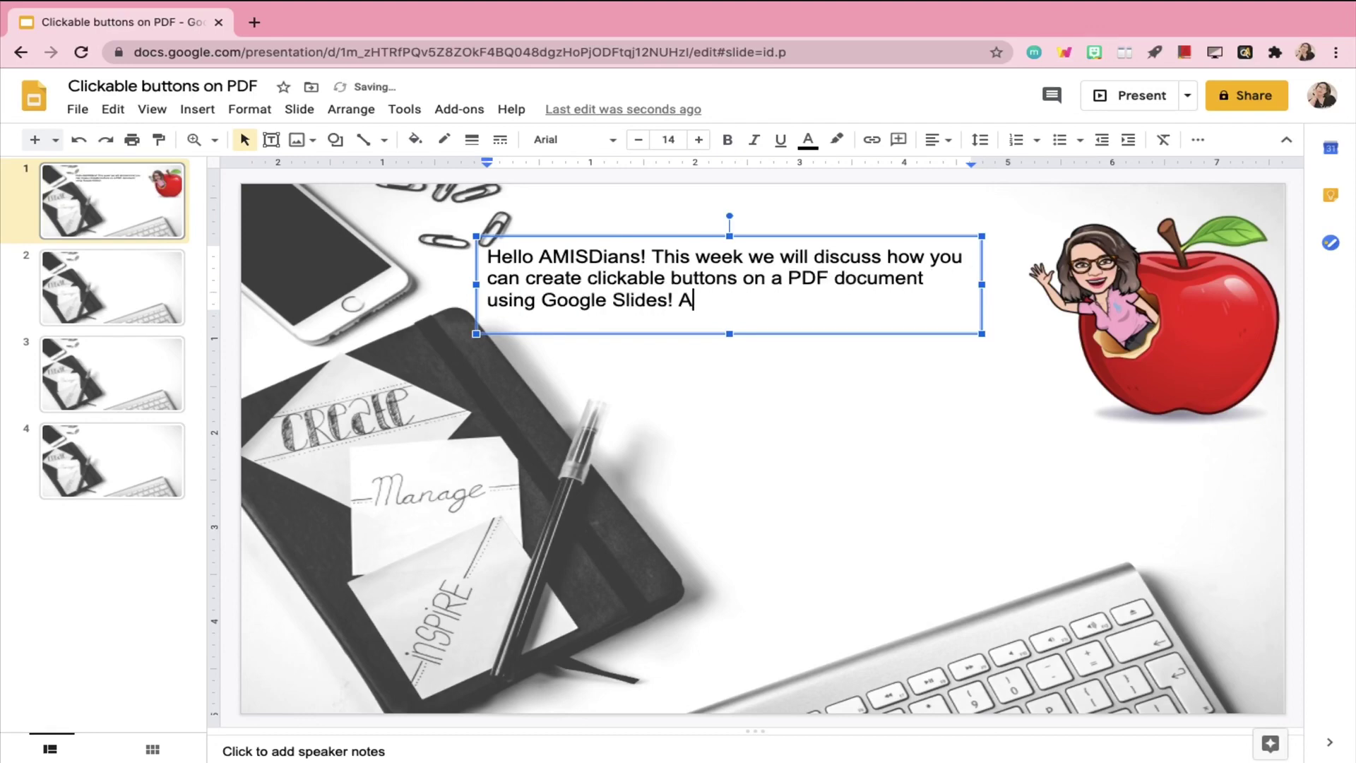
key("ctrl+a")
left_click(938, 139)
left_click(956, 163)
left_click(573, 139)
left_click(613, 244)
left_click(698, 139)
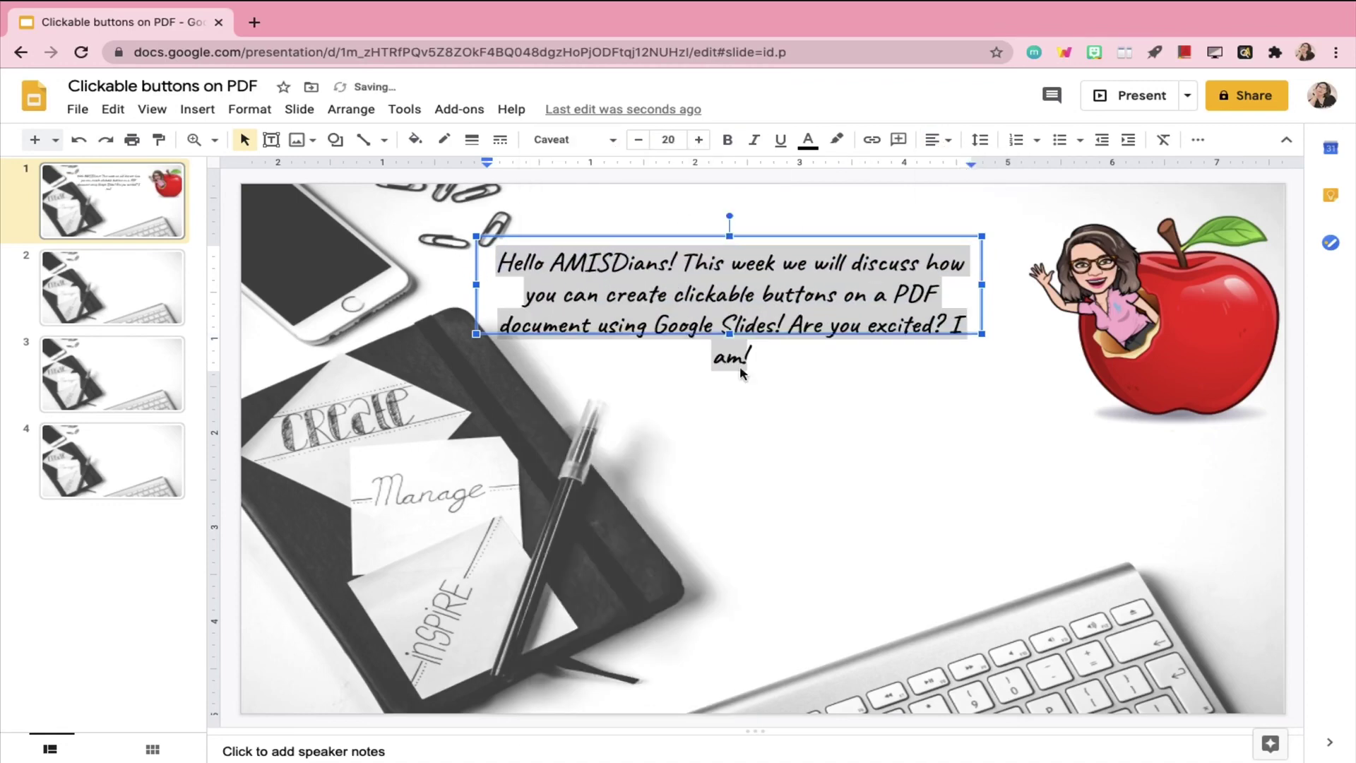
Step: Enlarge the text box and put 'Hello AMISDians!' and 'Are you excited?' on separate lines
left_click_drag(987, 338, 1052, 446)
left_click(676, 261)
key("Return")
key("Return")
left_click(919, 357)
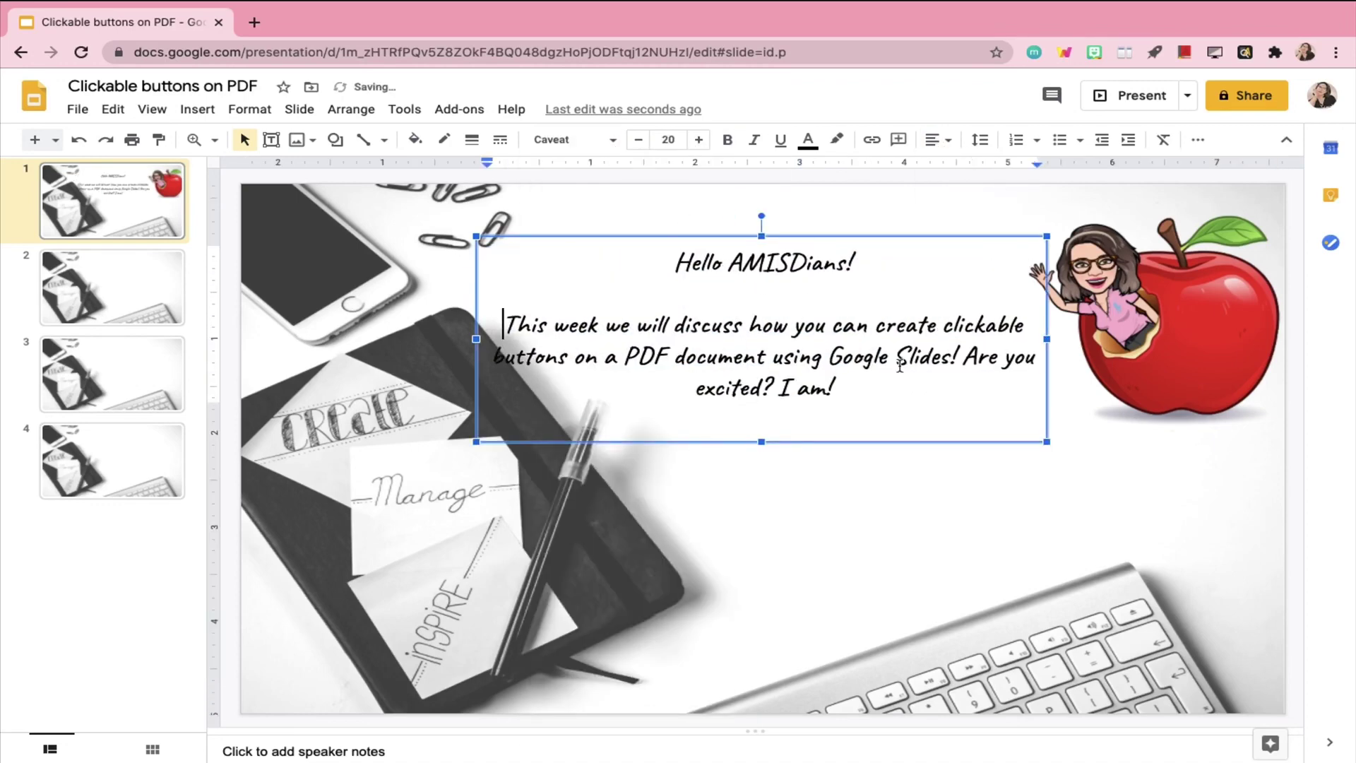
key("Return")
key("Return")
left_click_drag(762, 442, 761, 549)
Step: Colour the welcome text green, raise it to size 22, and add empty lines below
key("ctrl+a")
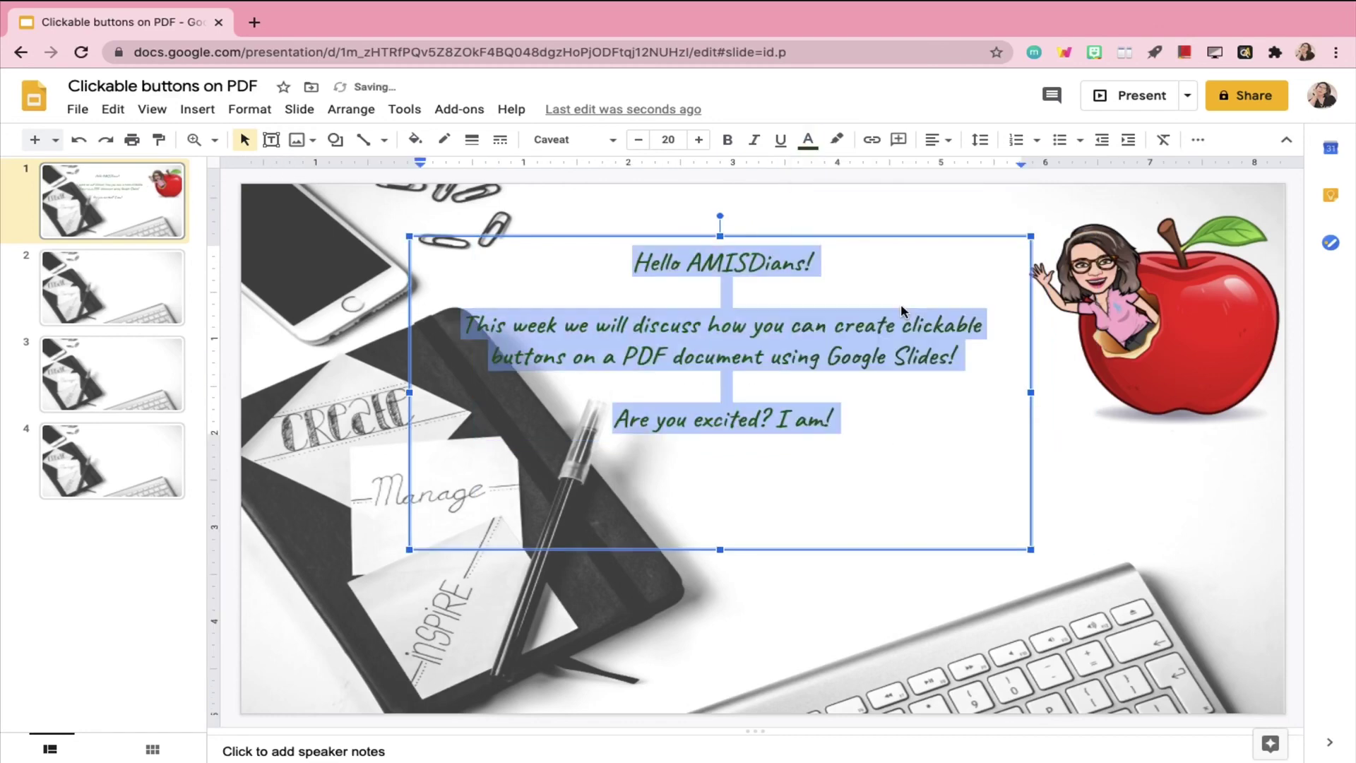
left_click(950, 436)
key("ctrl+a")
left_click(698, 139)
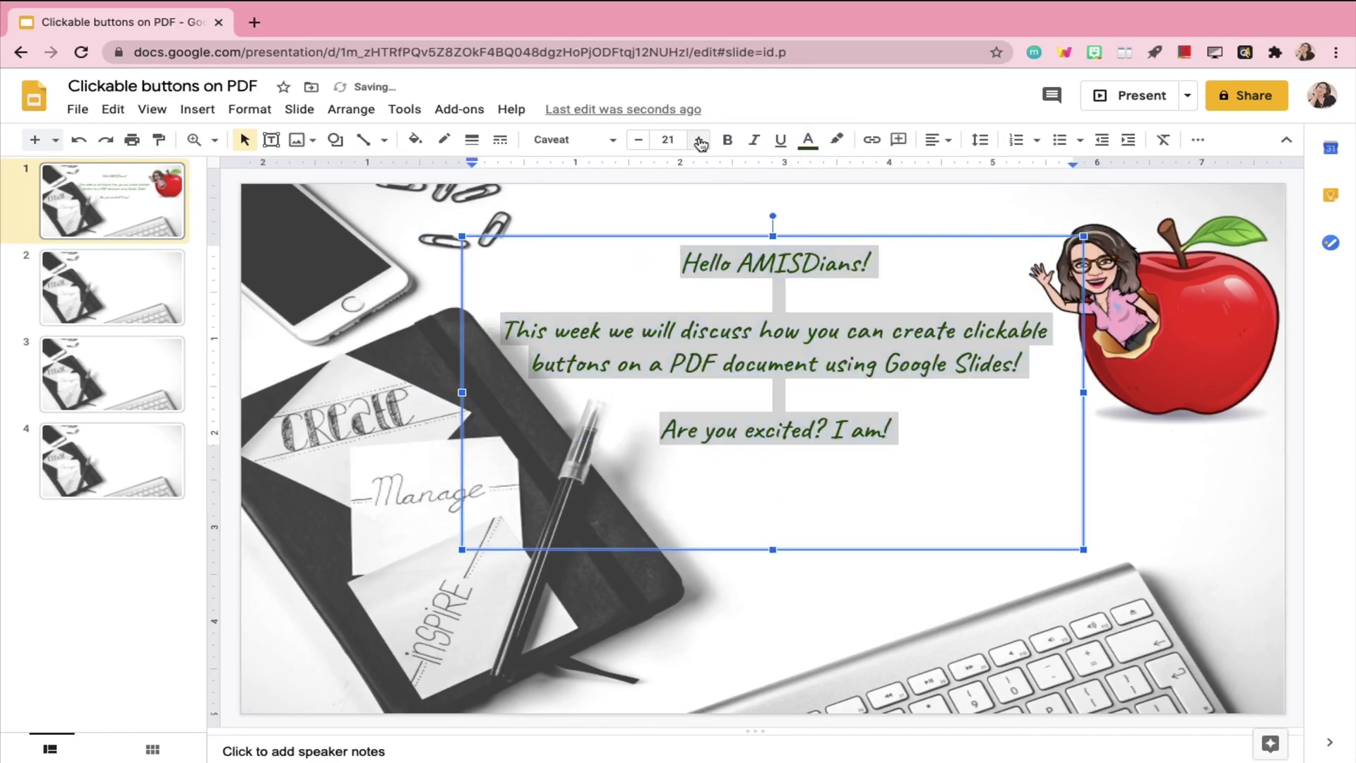
left_click(959, 434)
key("Return")
key("Return")
key("Return")
Step: Finish the line 'Click here to start' and draw a small right arrow after it
type("to start")
left_click(197, 109)
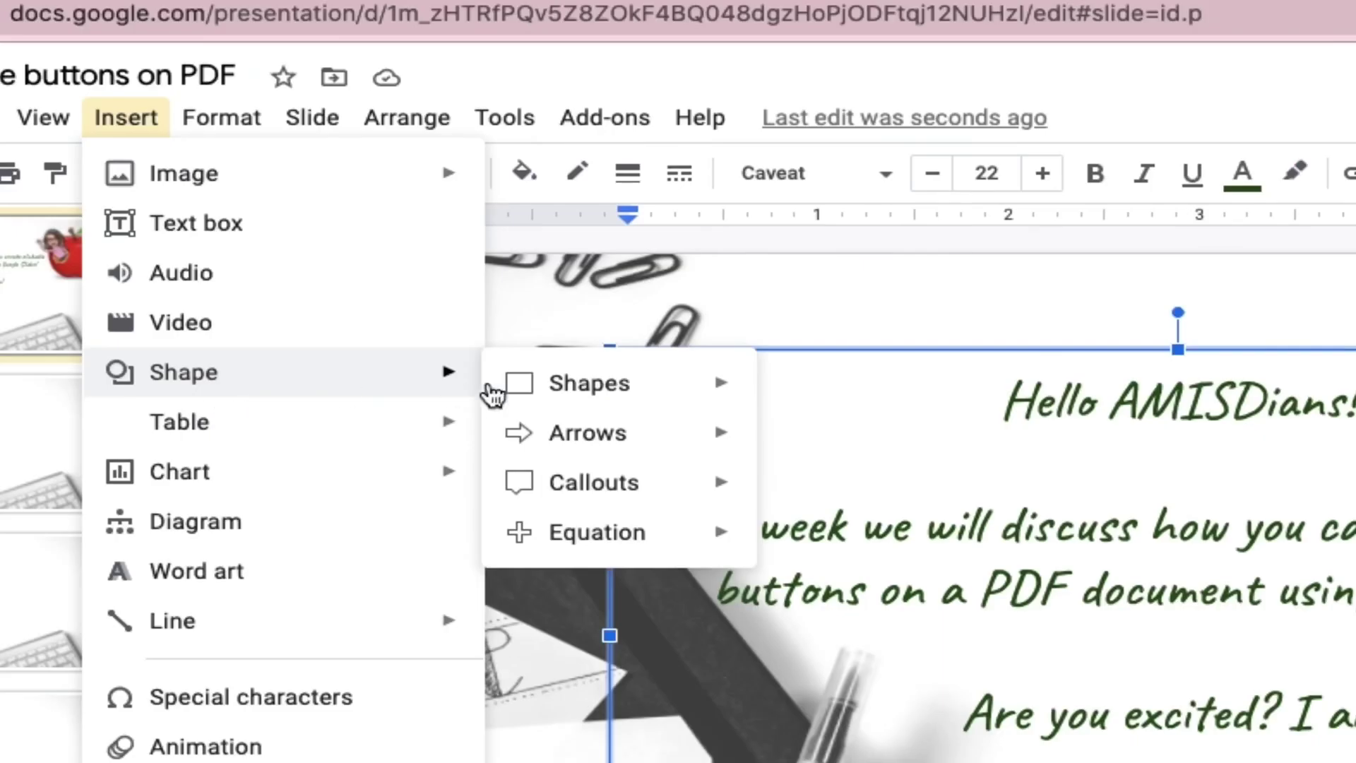
mouse_move(587, 433)
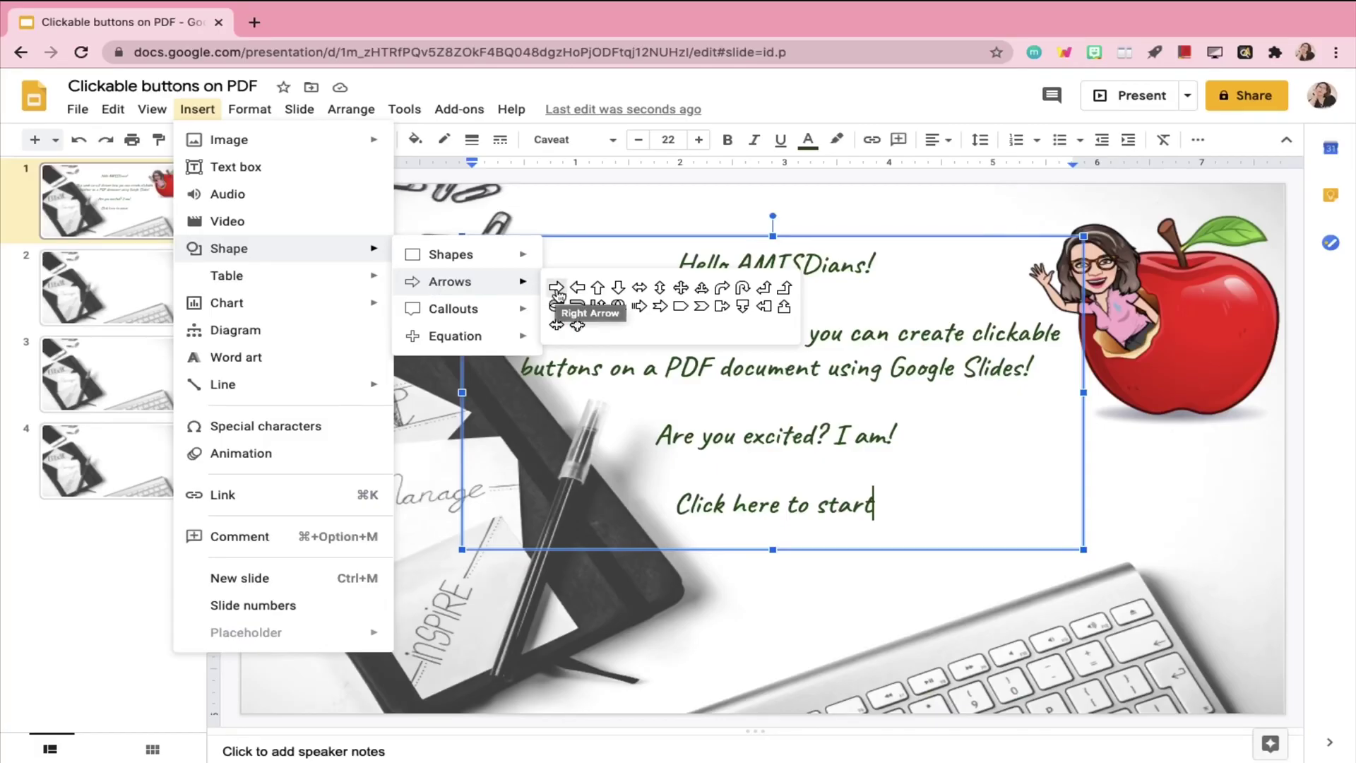
left_click(557, 288)
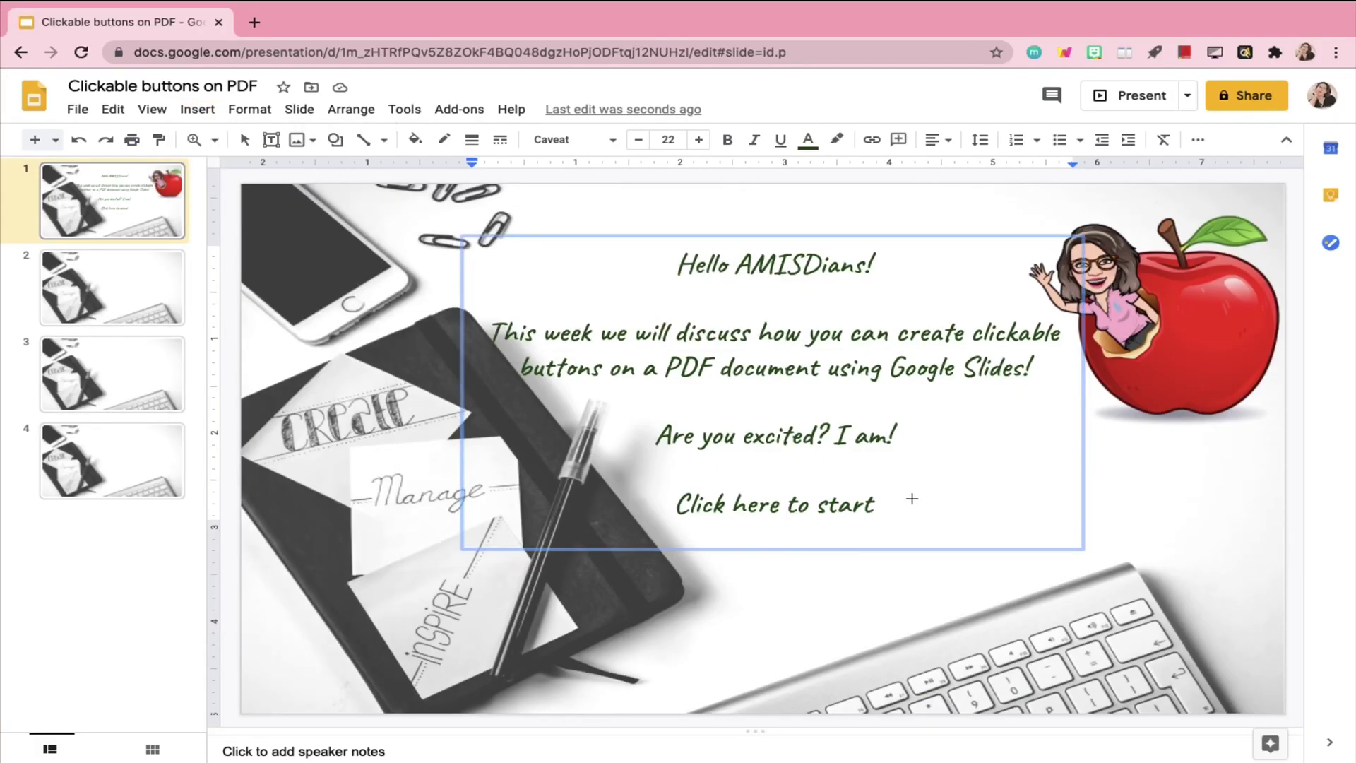
left_click_drag(987, 532, 936, 523)
Step: Fill the arrow light green
left_click(416, 139)
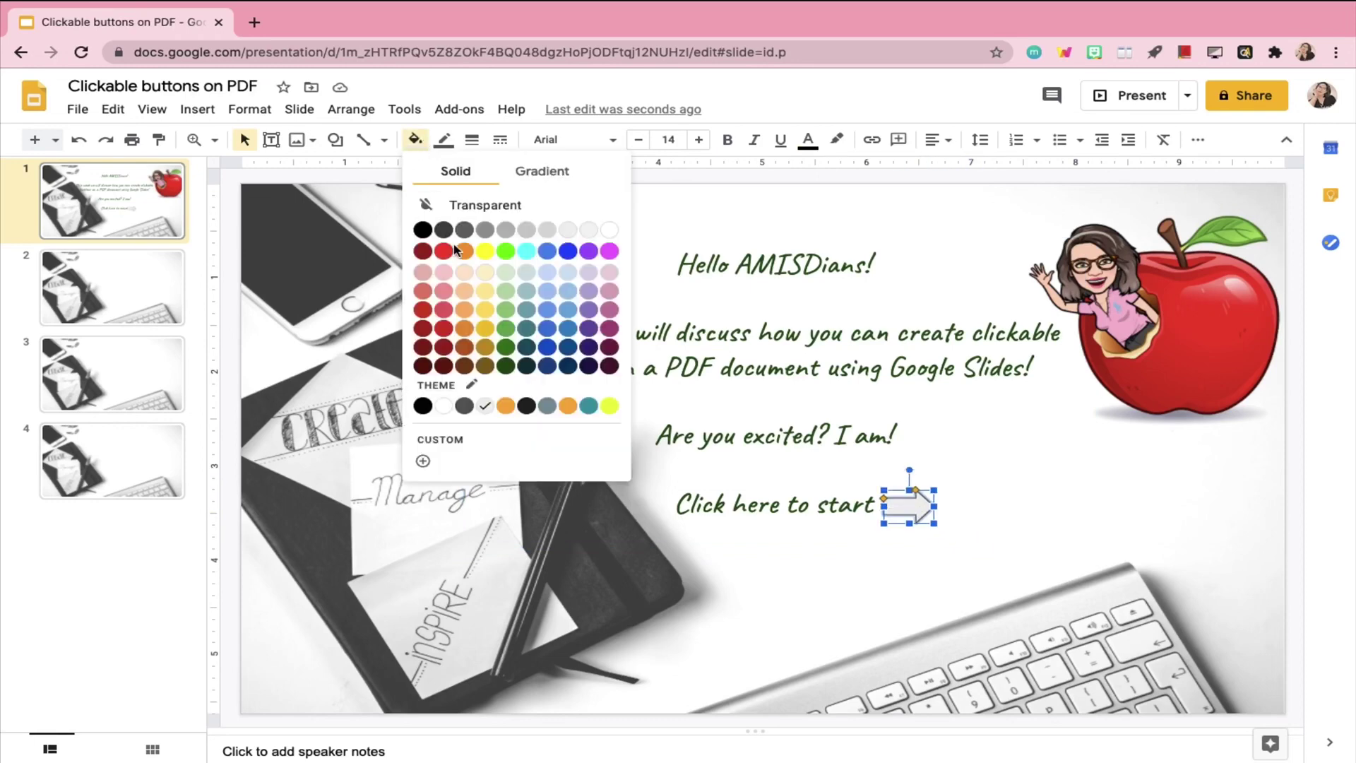
left_click(506, 346)
left_click(415, 140)
left_click(504, 329)
Step: Give the arrow a dark green border, after trying transparent and white
left_click(443, 139)
left_click(488, 173)
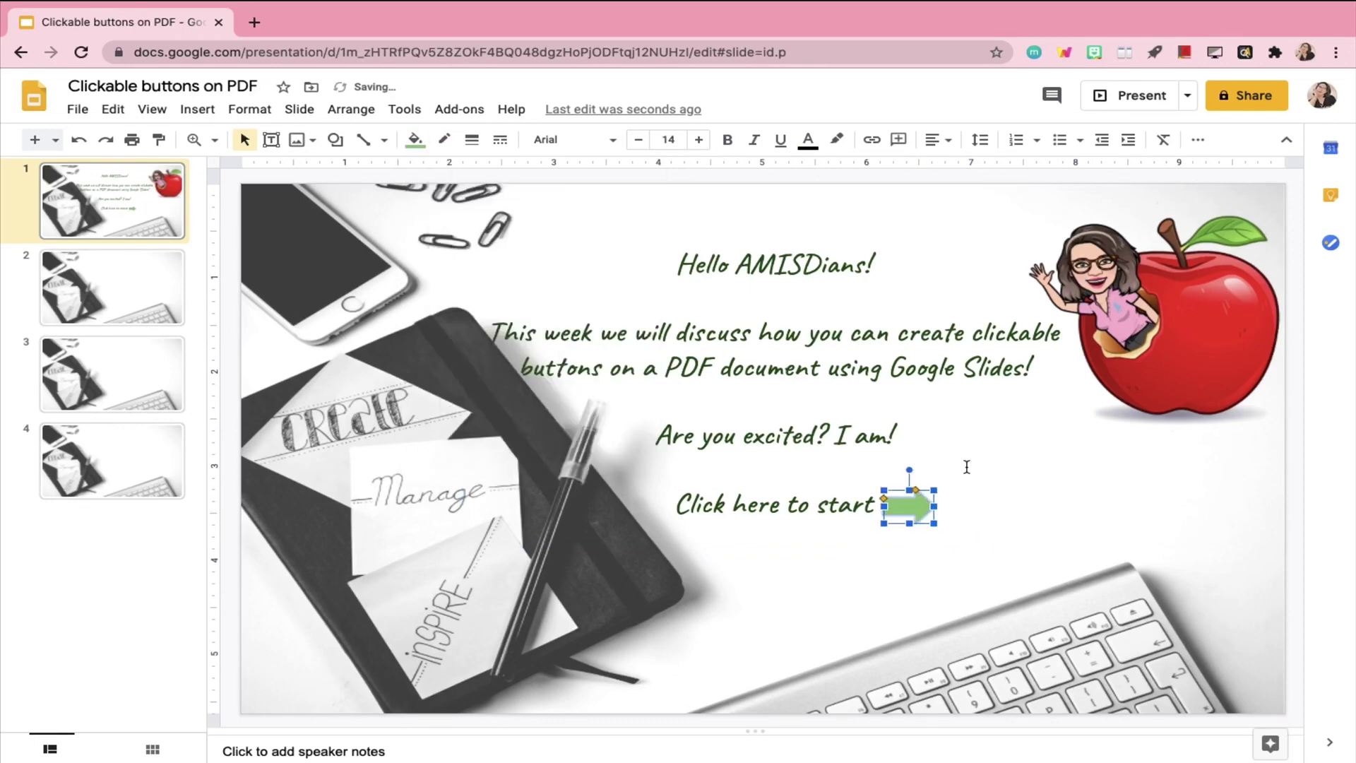
left_click(443, 139)
left_click(636, 200)
left_click(444, 139)
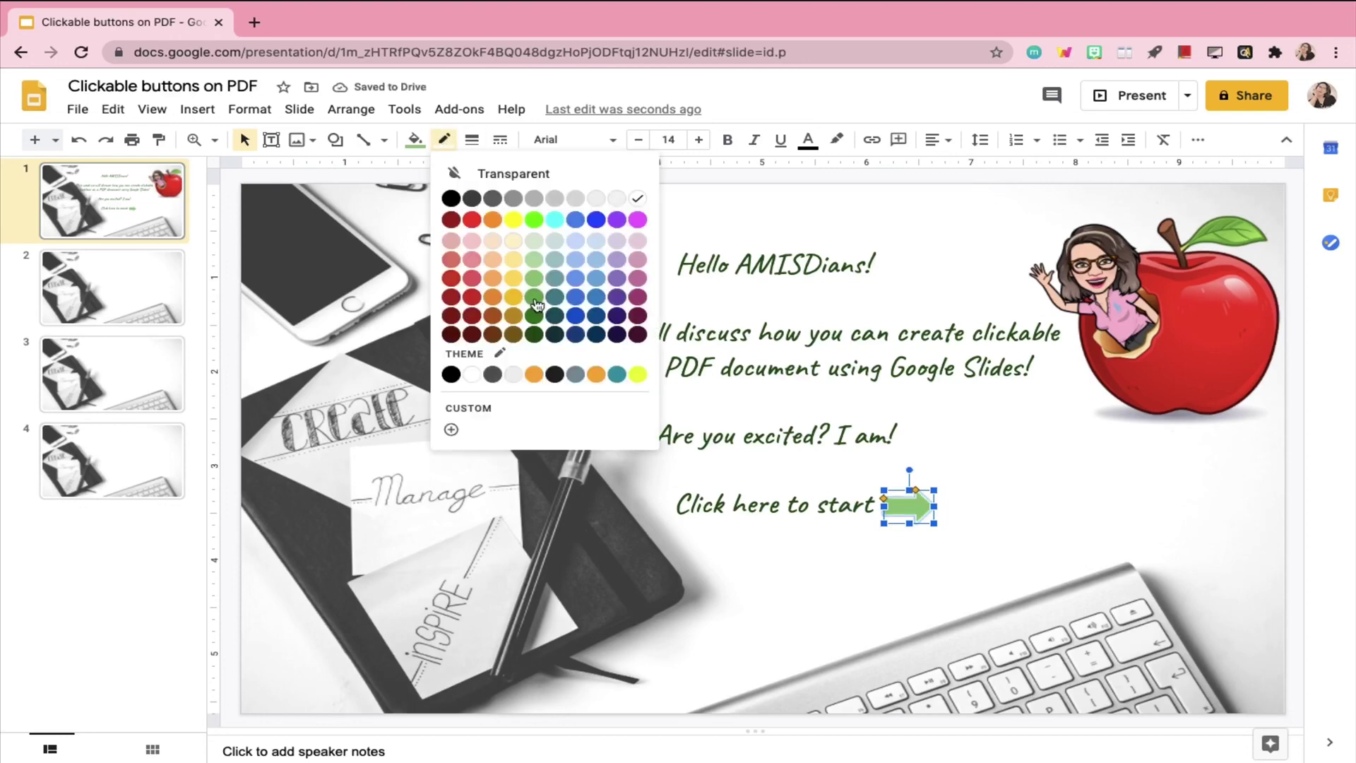
left_click(534, 335)
left_click(962, 514)
left_click(919, 570)
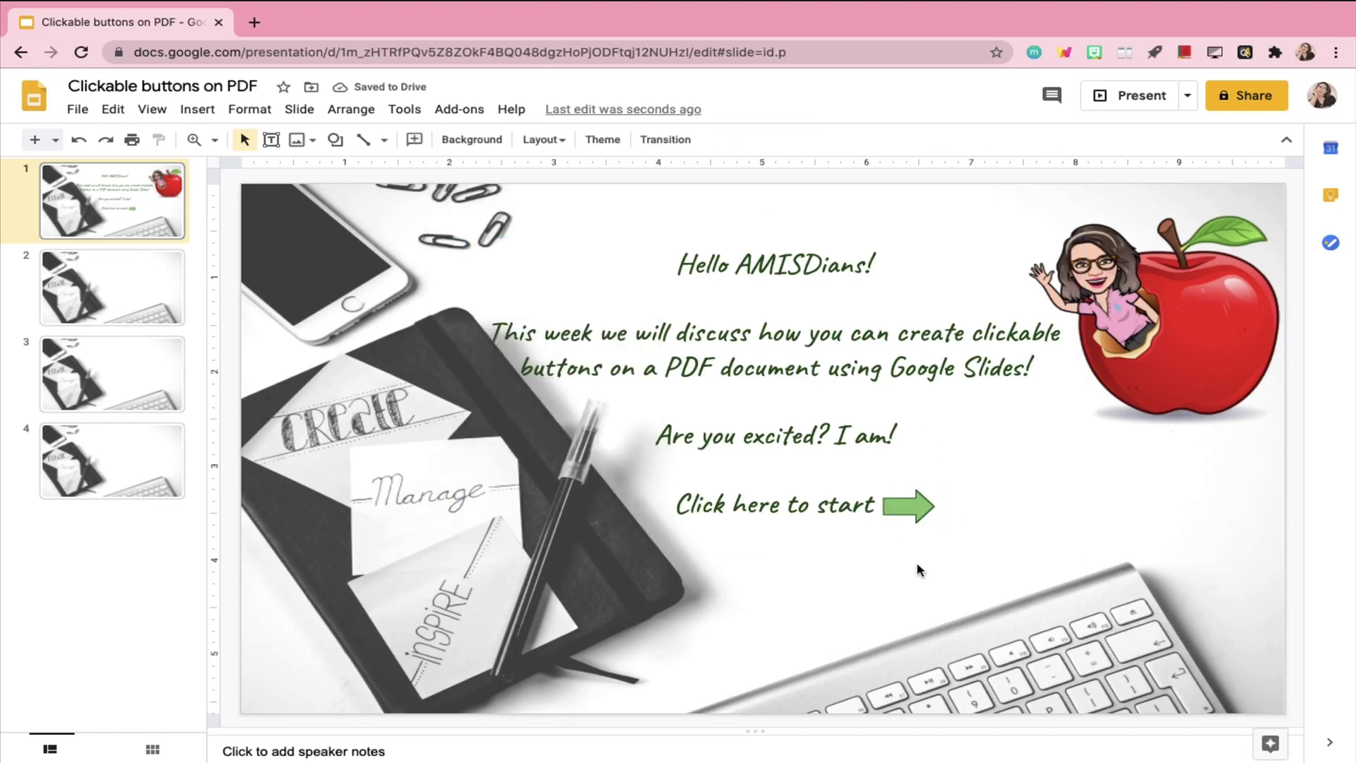
left_click(197, 109)
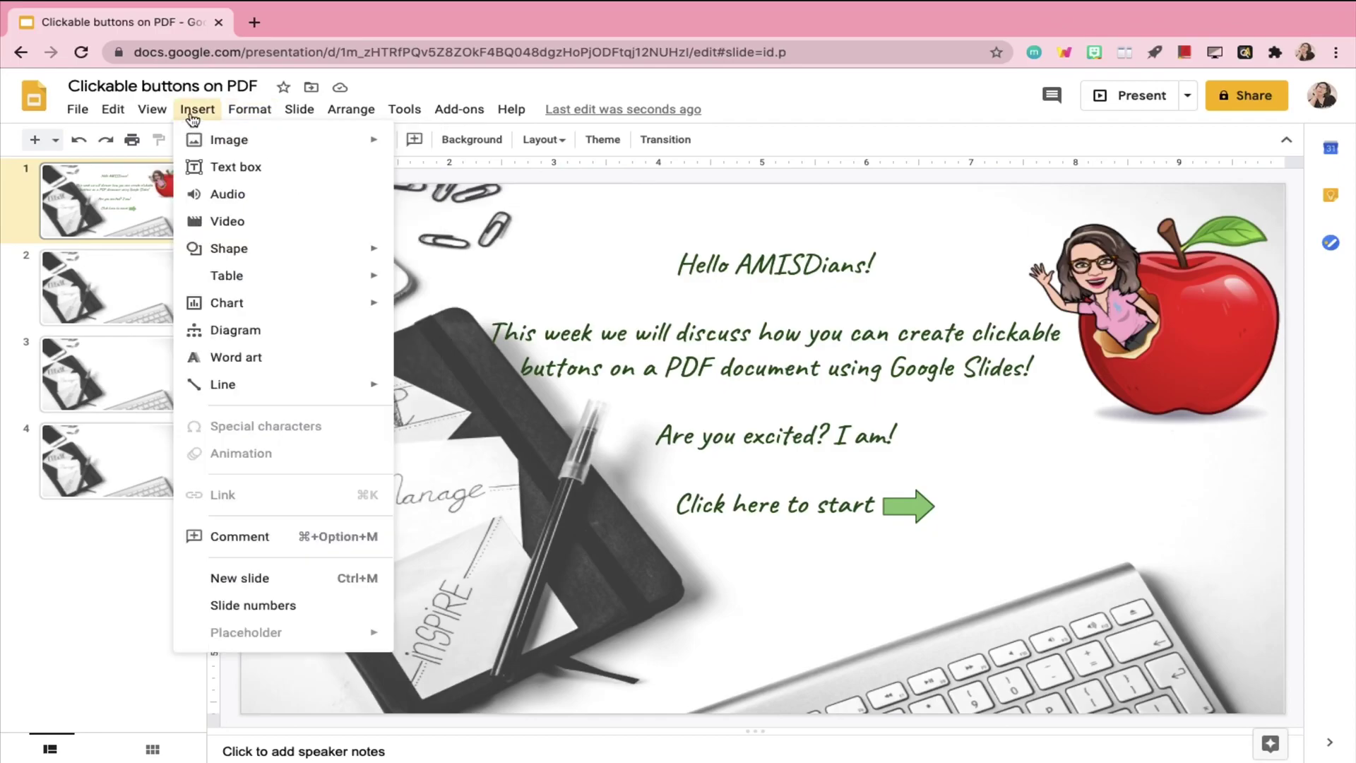
mouse_move(229, 139)
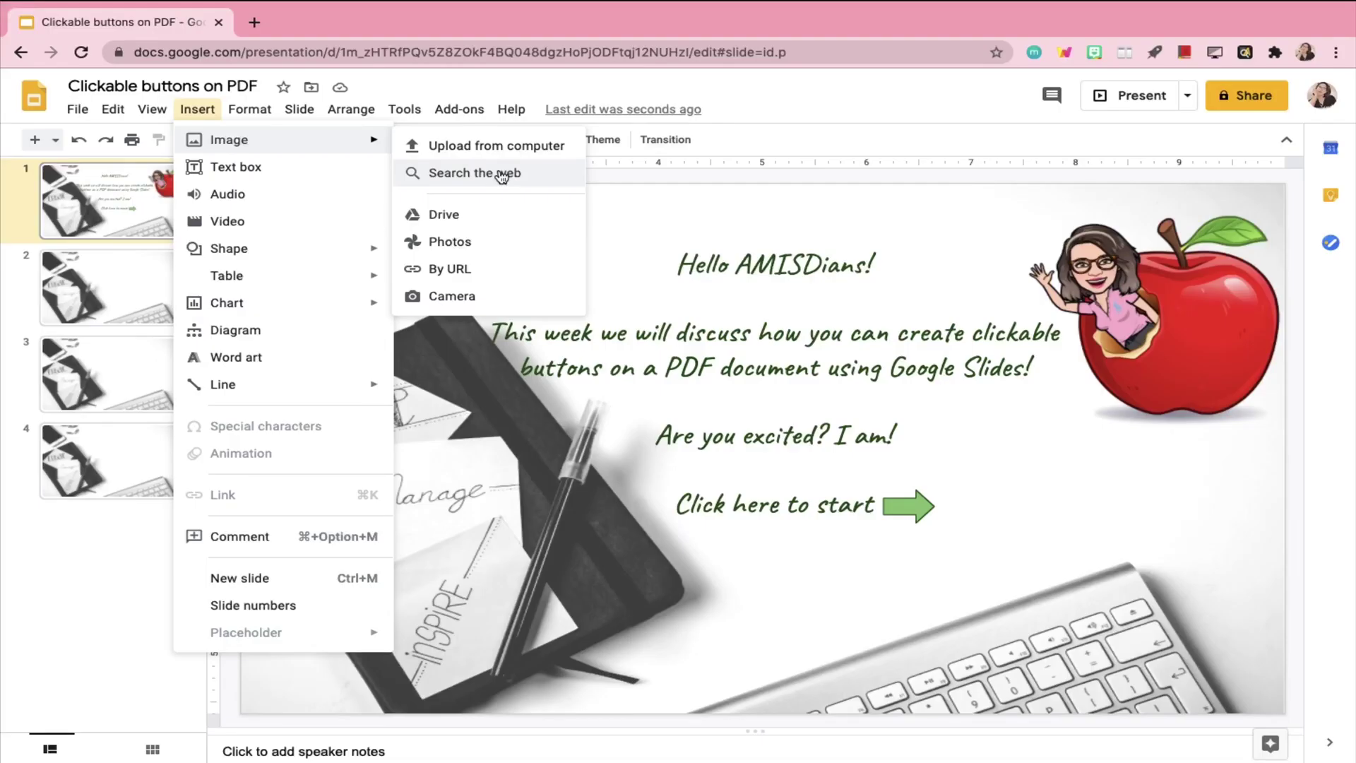
Step: Search the web for 'transparent start button' and insert the green power-button image
left_click(683, 286)
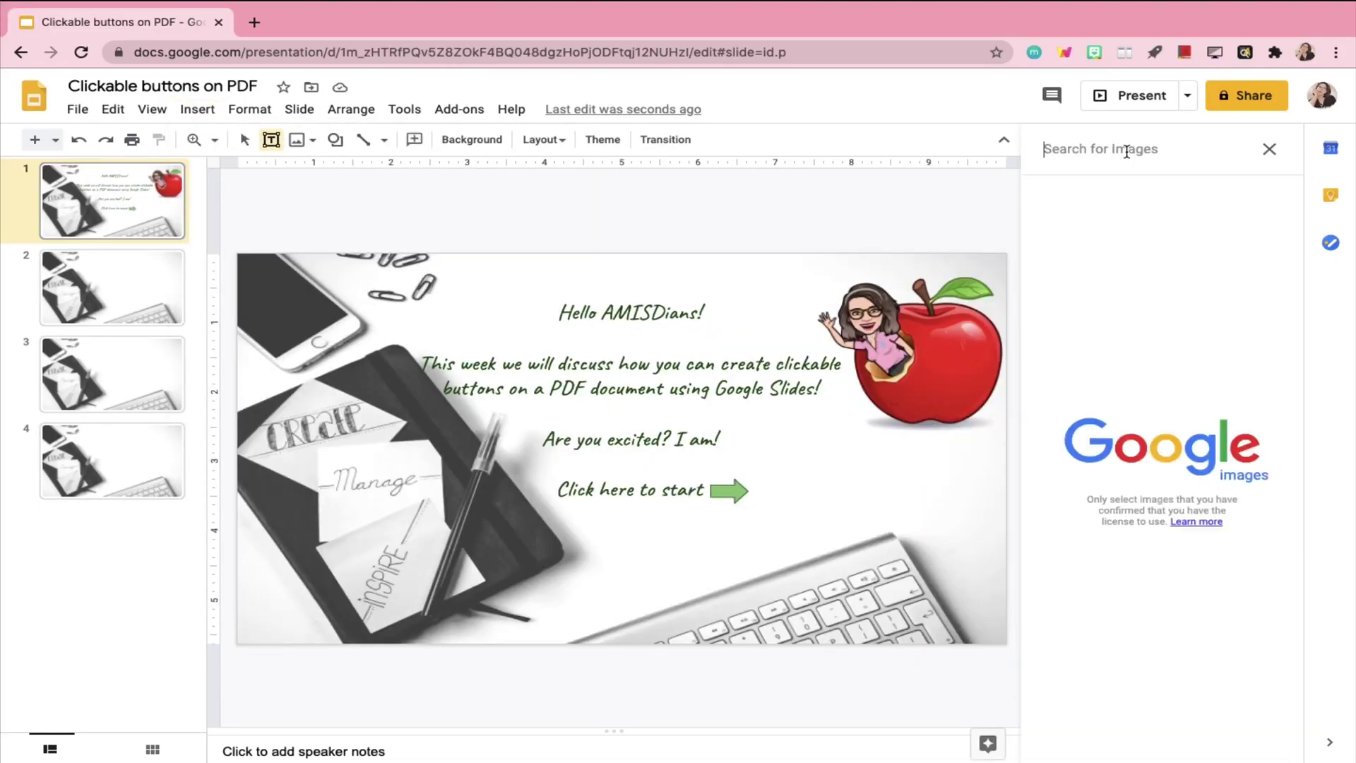
type("transpa")
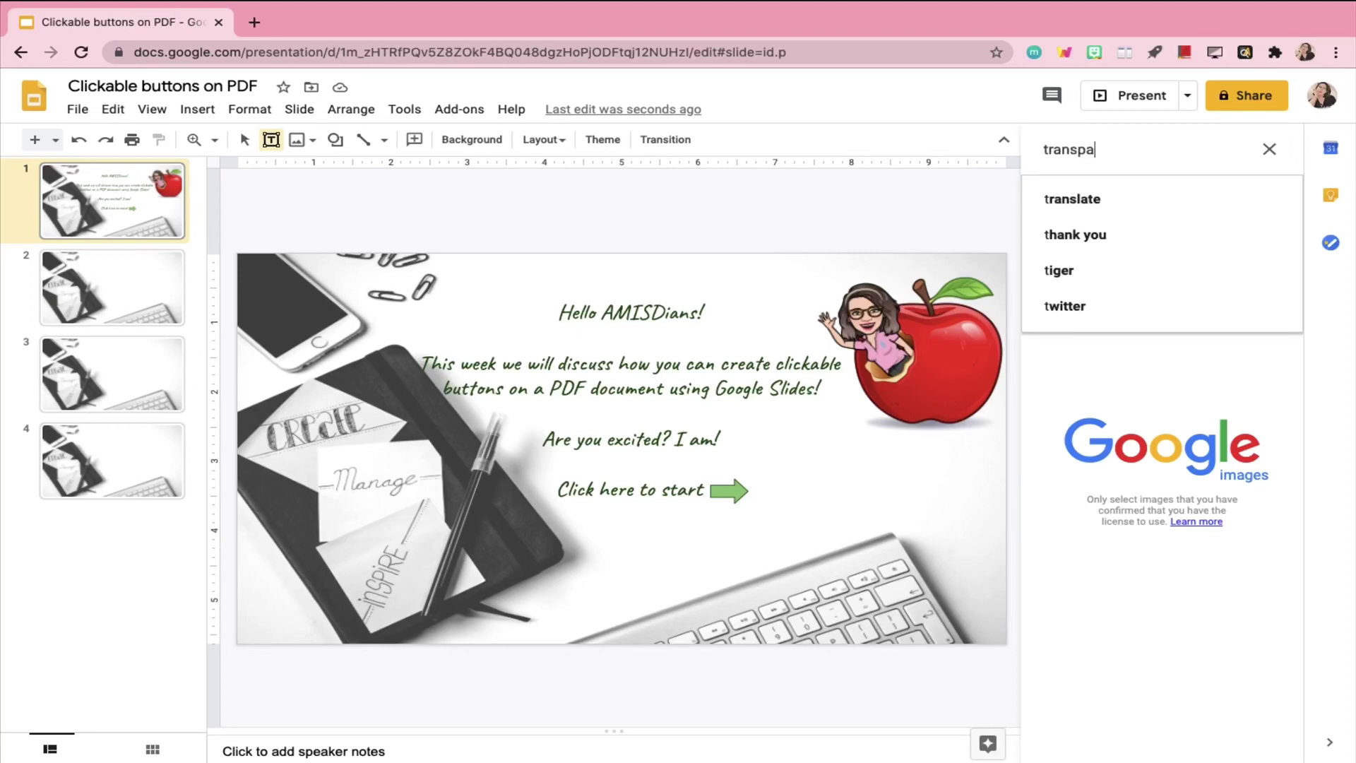
type("rent star")
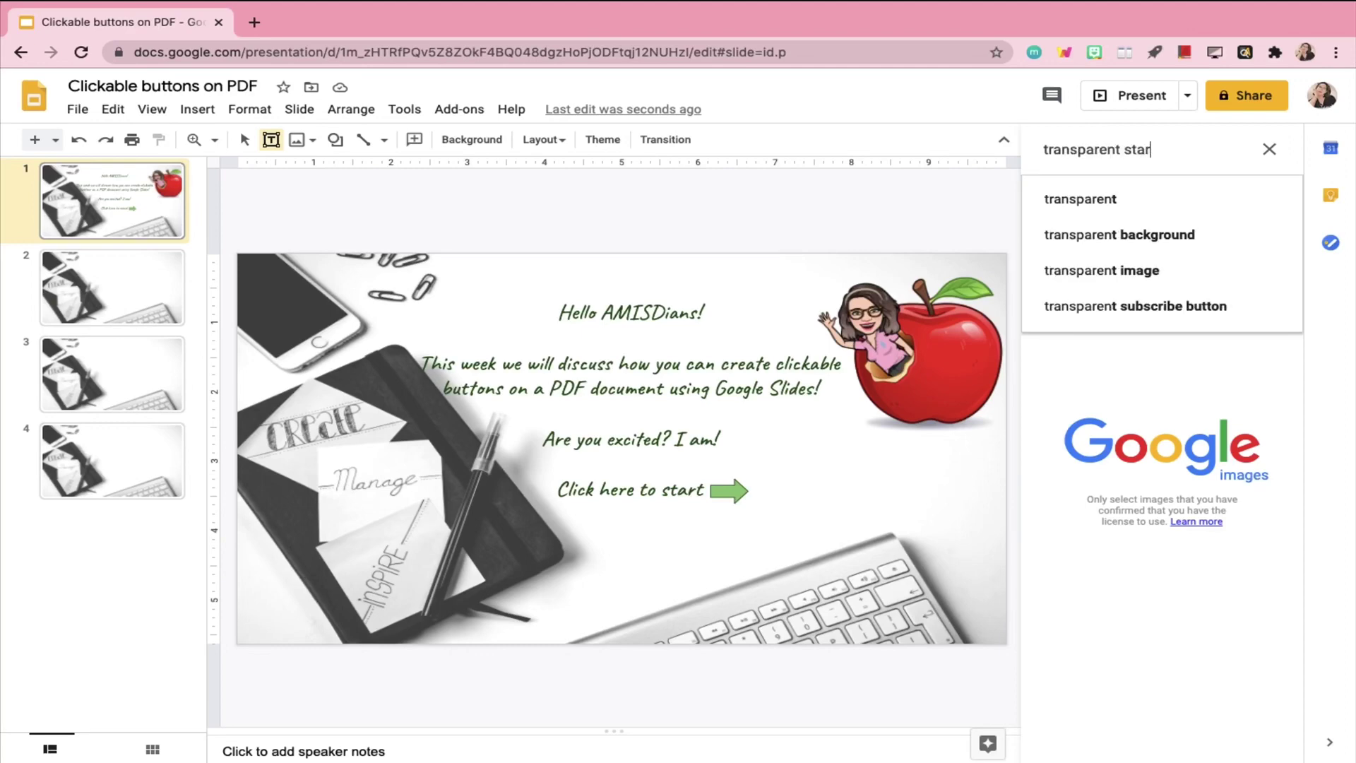
type("t")
type(" b")
type("utton")
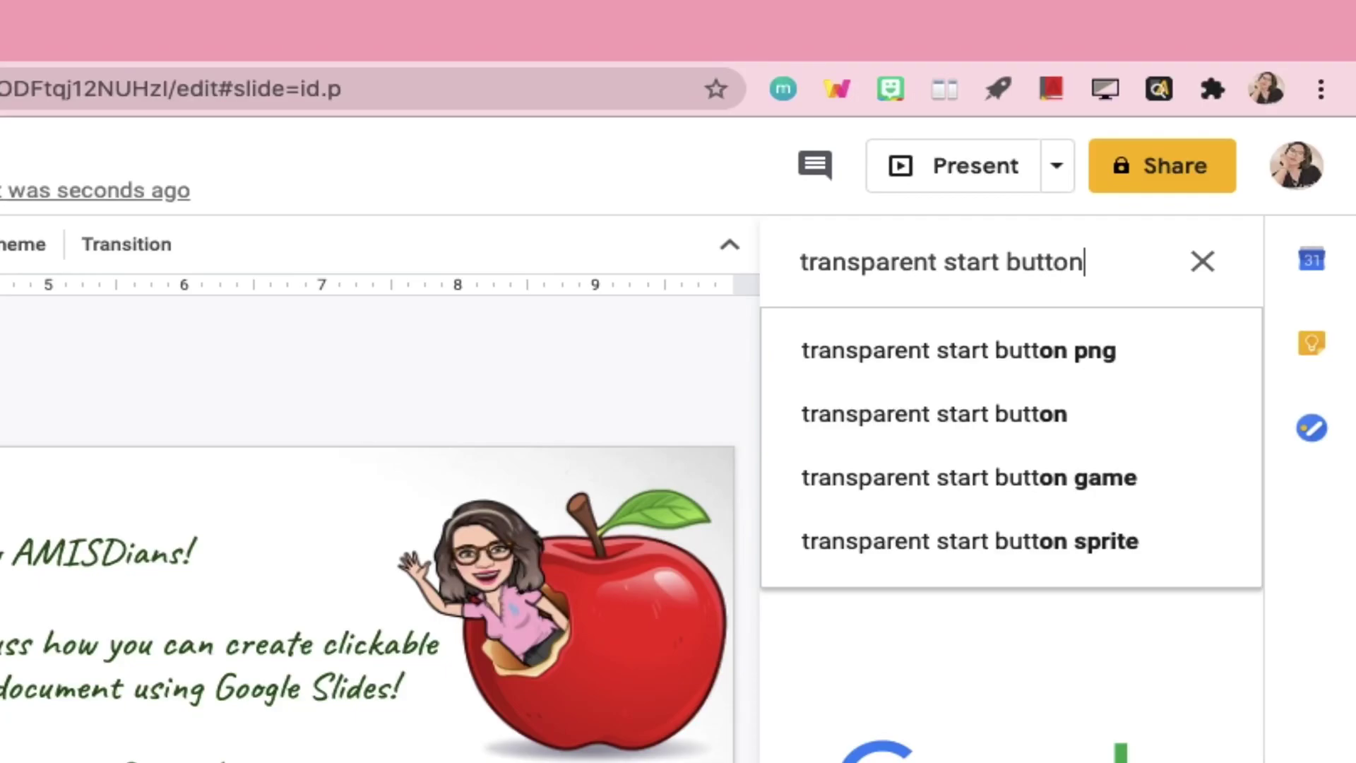
left_click(1129, 197)
scroll(1145, 423, "down", 2)
scroll(1204, 553, "down", 5)
scroll(1205, 553, "down", 3)
left_click_drag(1114, 487, 805, 457)
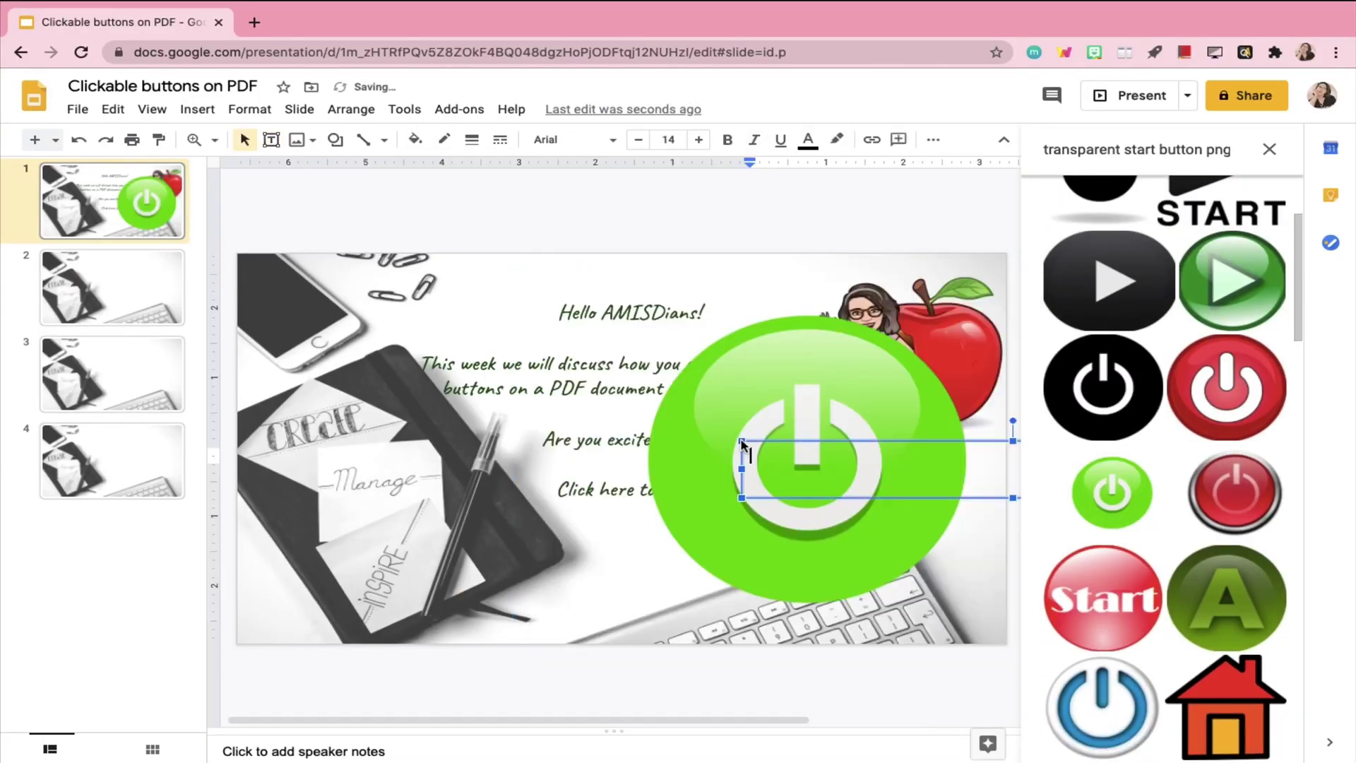
Step: Crop the power button's empty margins, shrink it, and place it right after the arrow
double_click(242, 624)
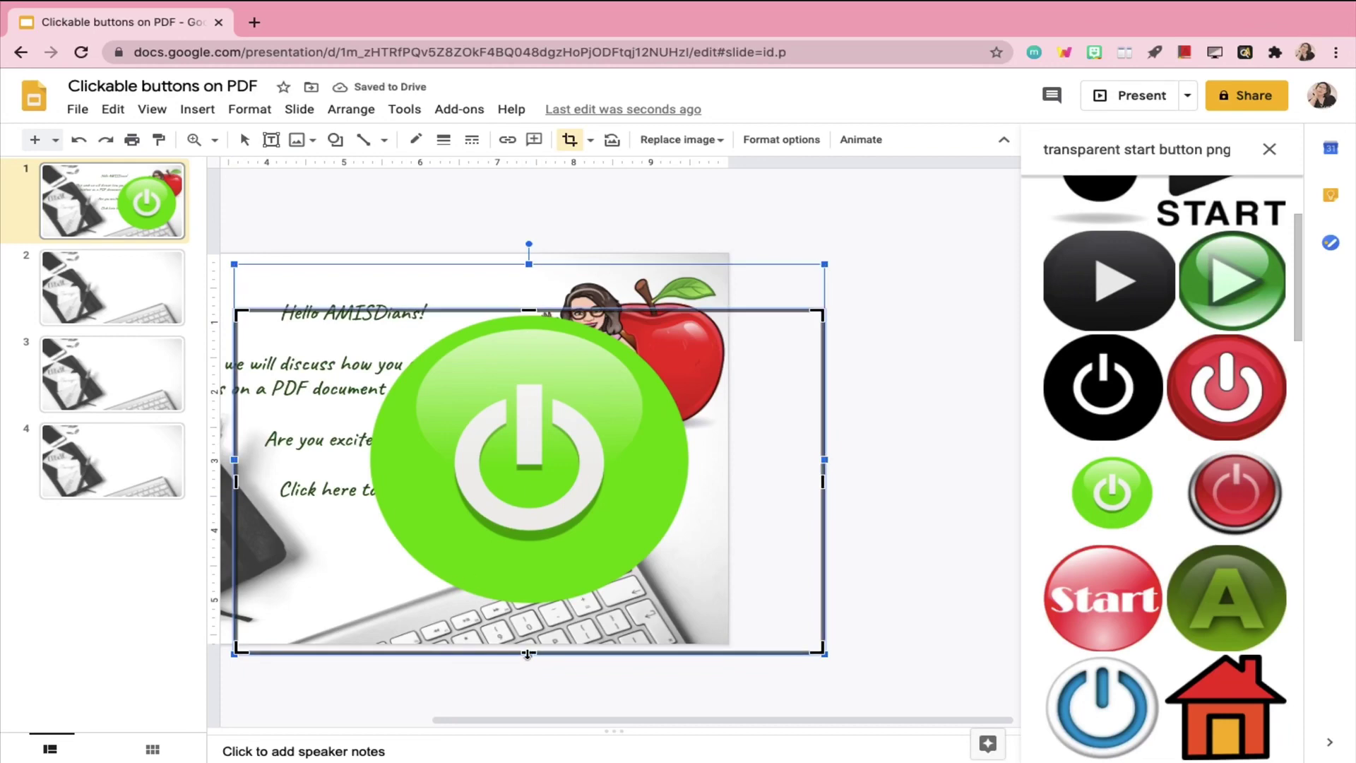
left_click_drag(528, 654, 528, 600)
left_click_drag(235, 482, 358, 482)
left_click_drag(824, 459, 726, 459)
key("Return")
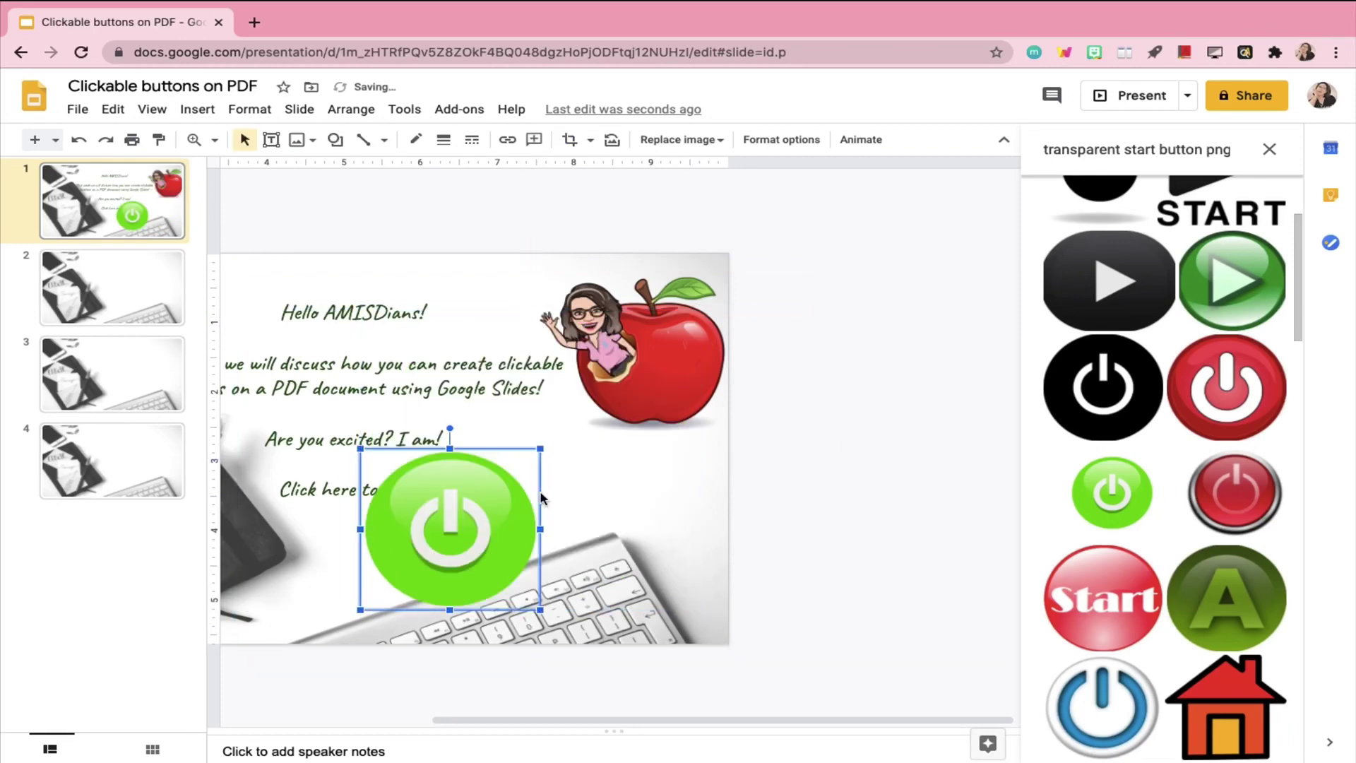
left_click_drag(540, 448, 460, 515)
left_click_drag(403, 565, 528, 505)
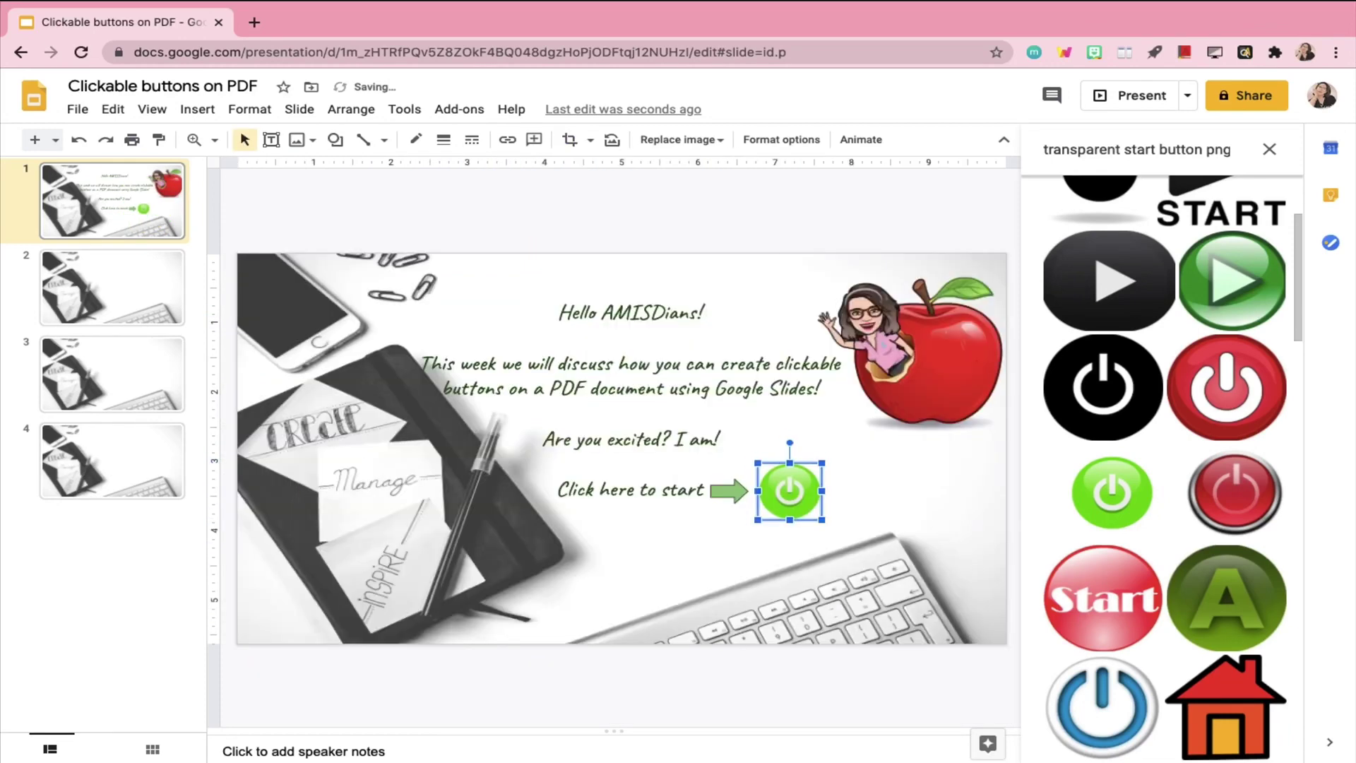
key("Escape")
left_click(197, 109)
left_click(234, 168)
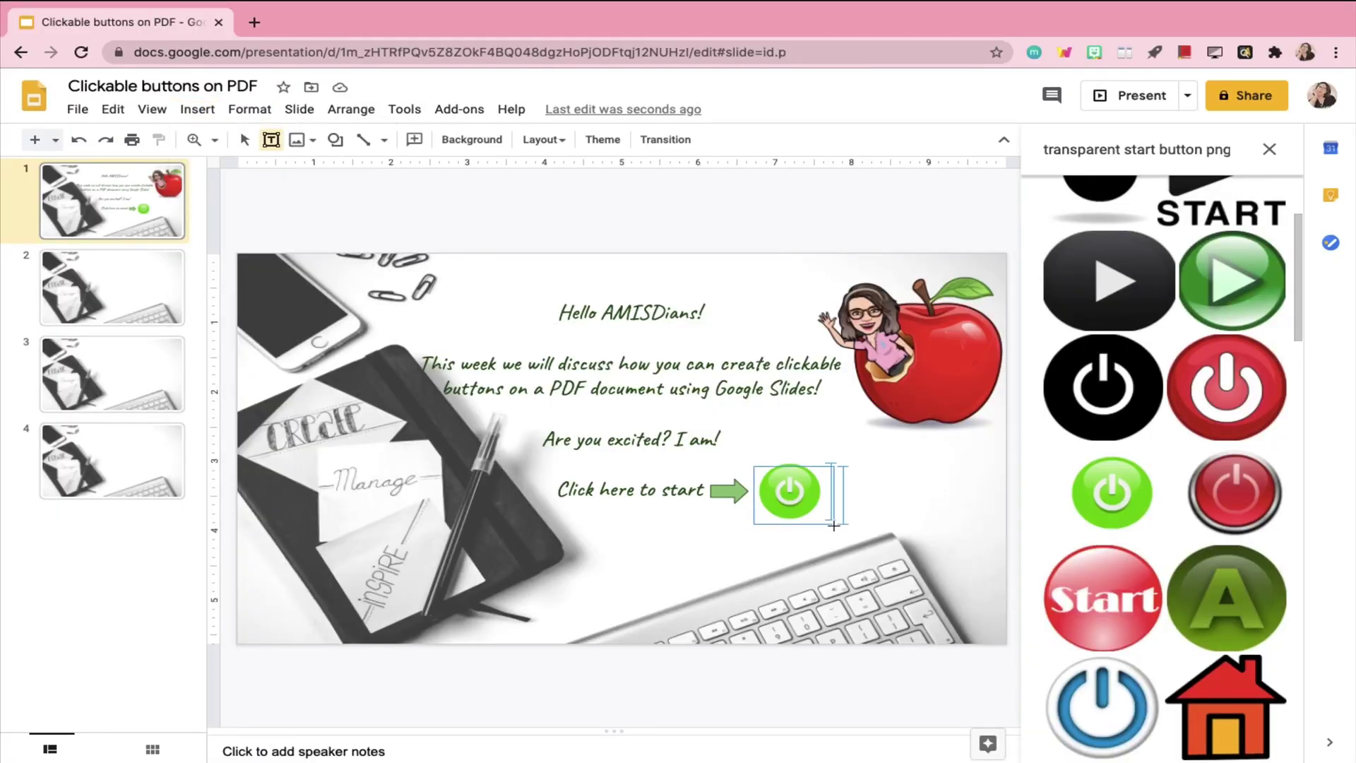
Step: Draw a text box over the power button and set its link target to Next Slide
left_click_drag(755, 466, 835, 530)
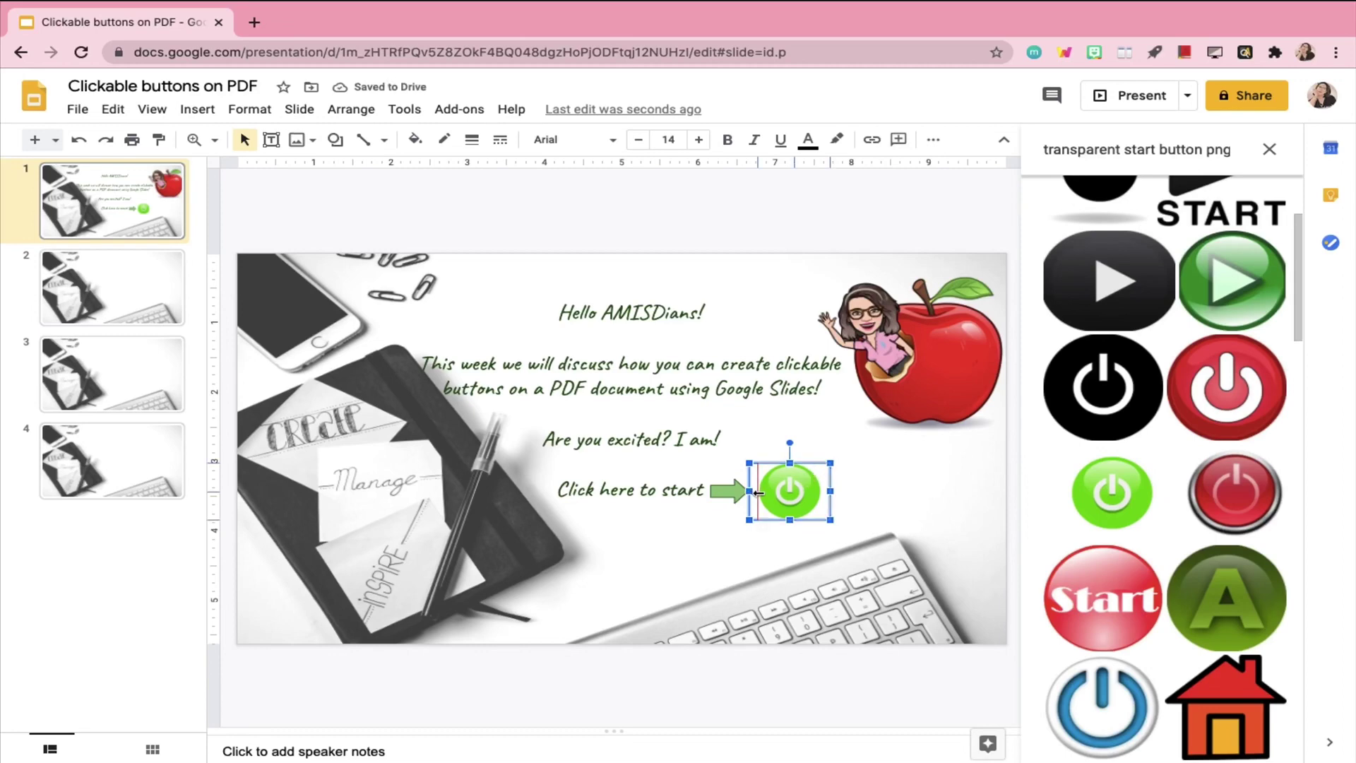
left_click_drag(758, 492, 759, 493)
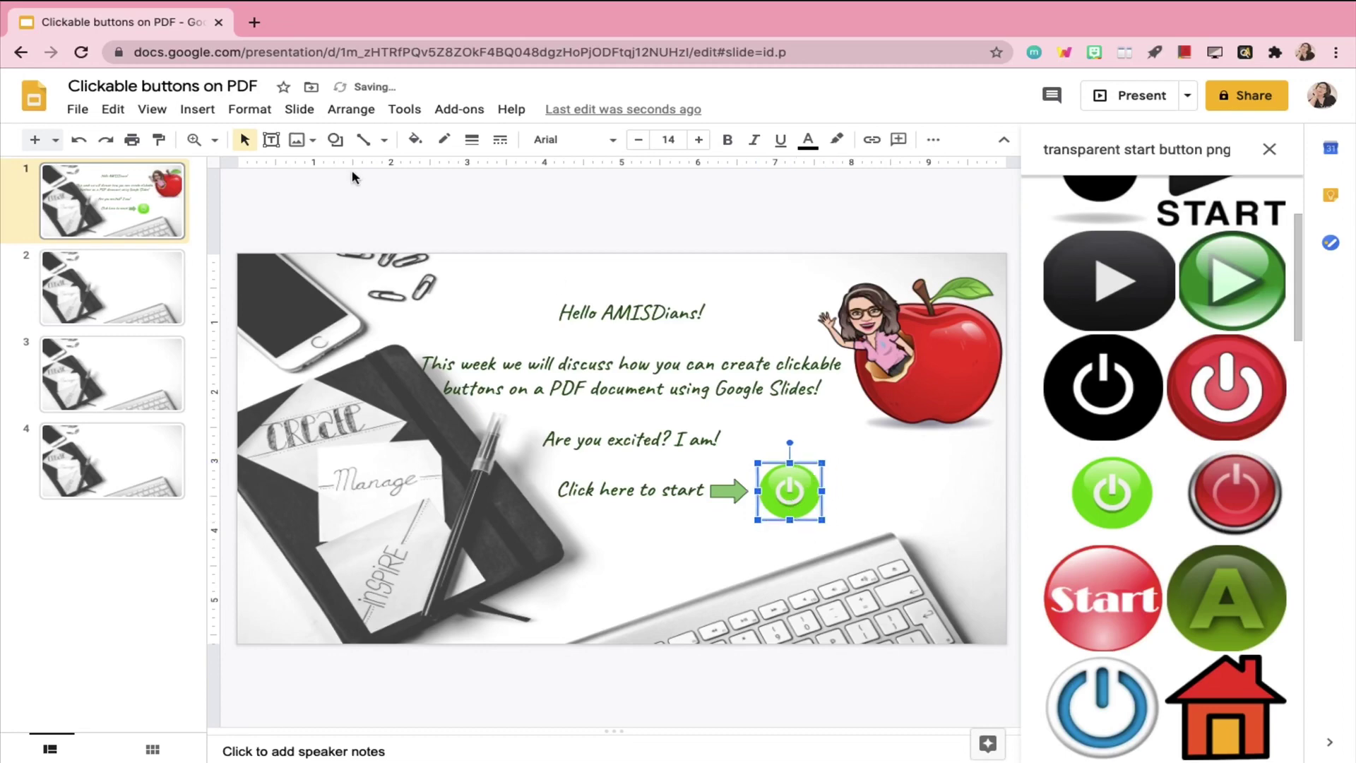
right_click(796, 500)
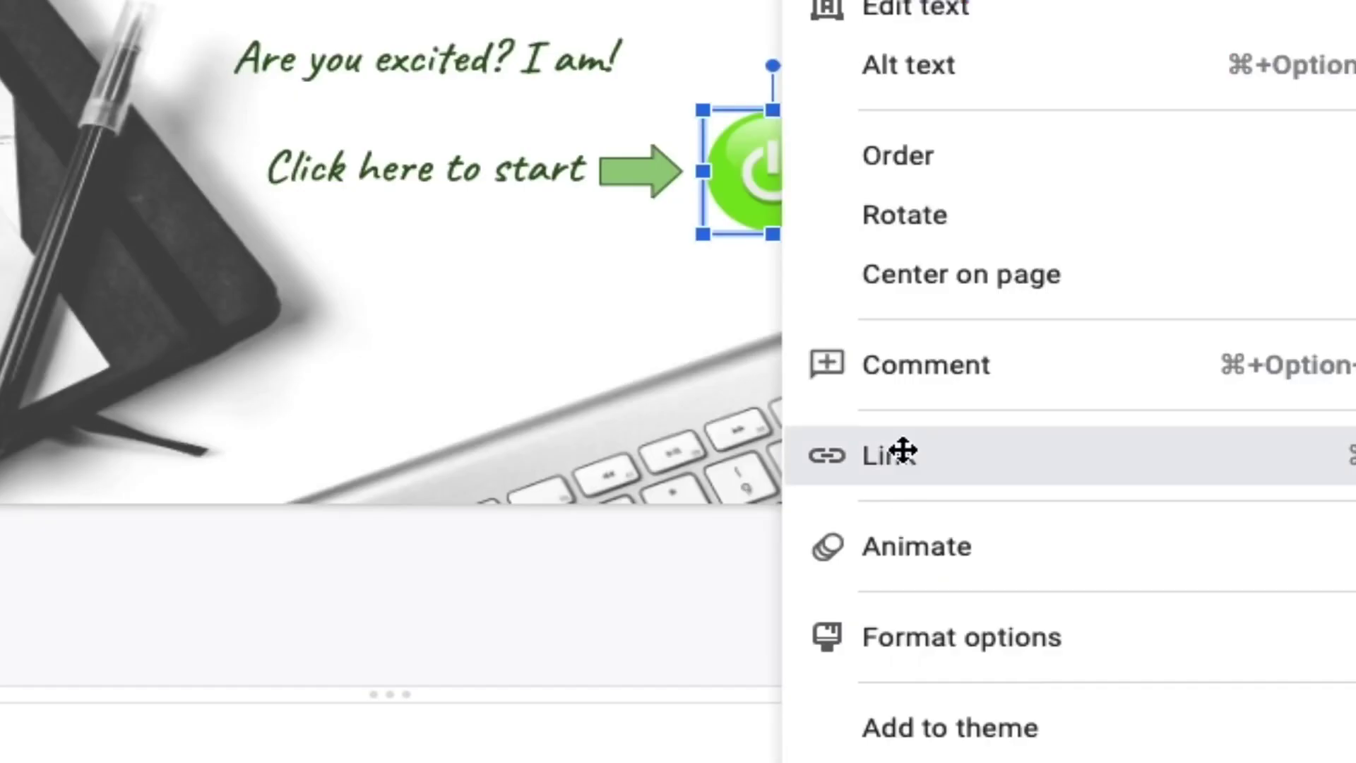
left_click(903, 454)
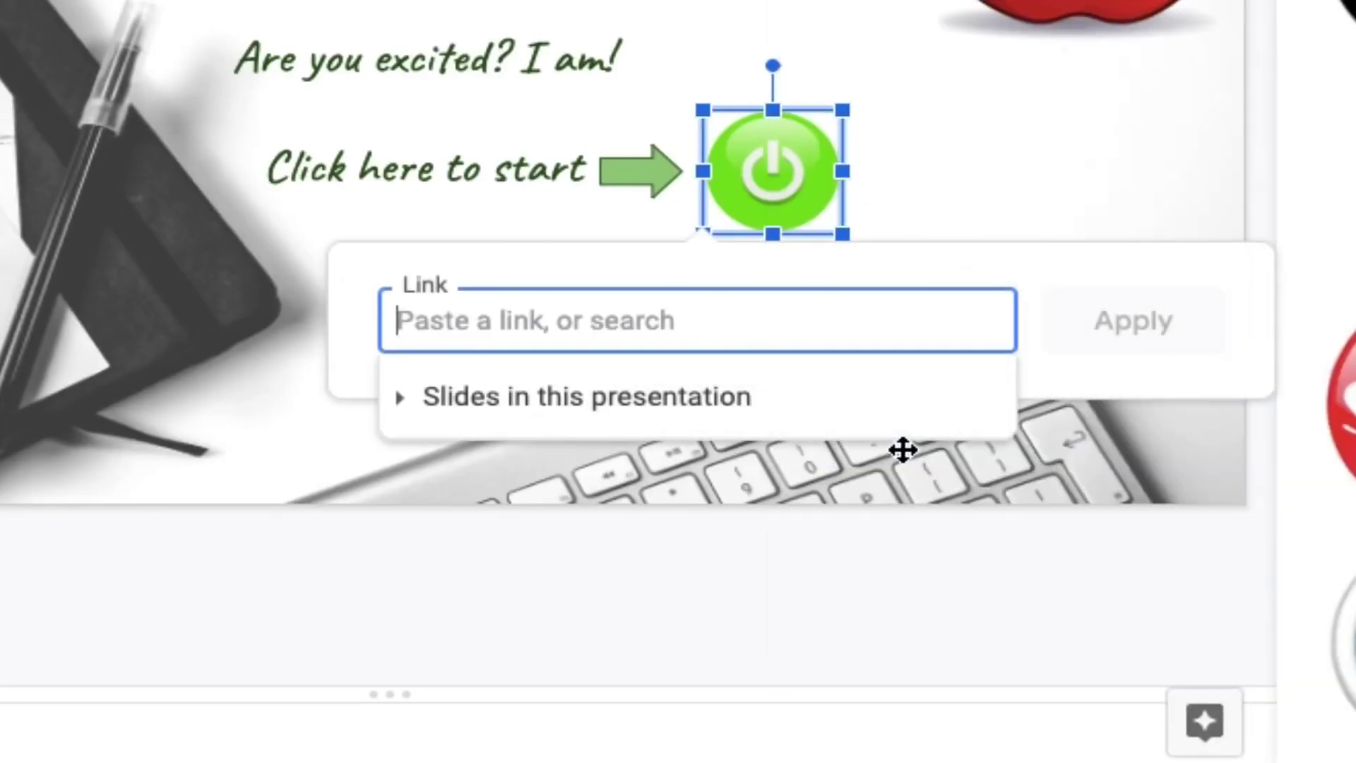
left_click(672, 598)
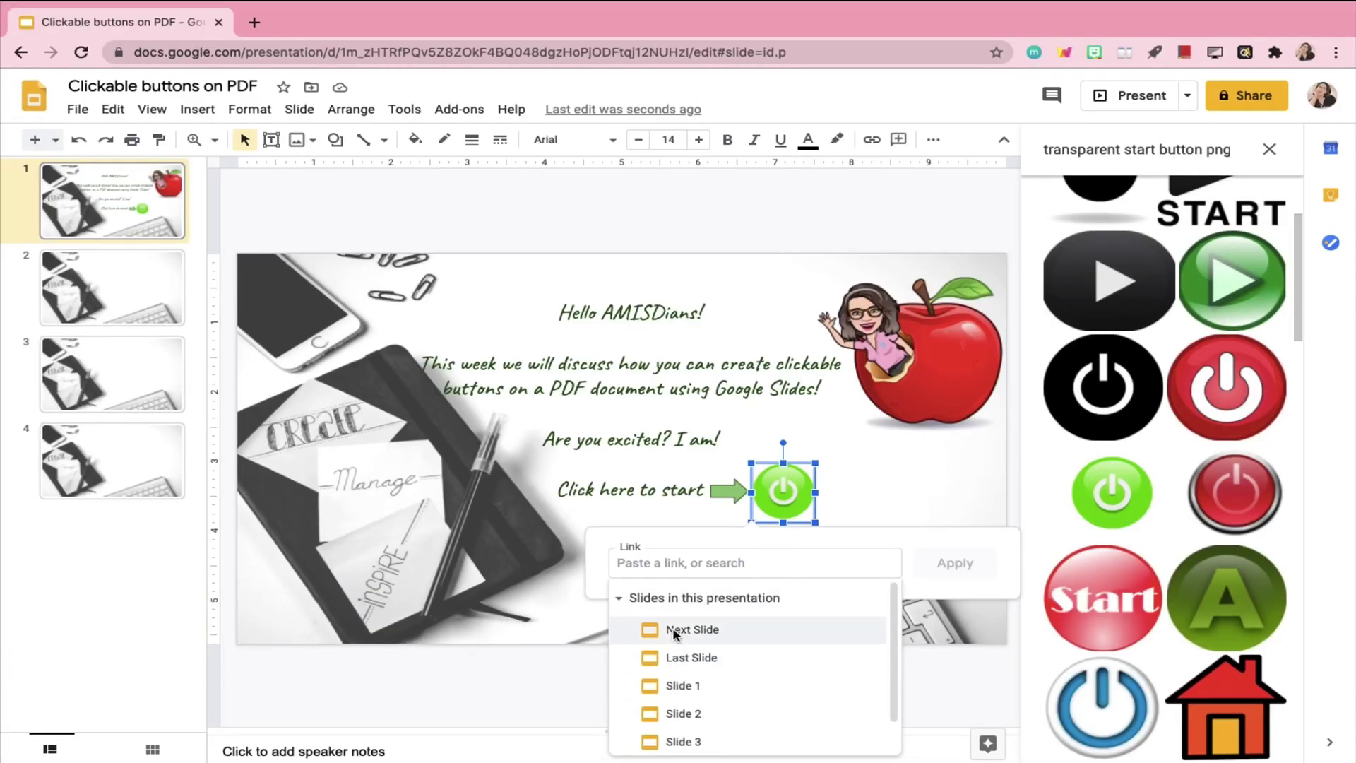
left_click(675, 631)
Step: Apply the Next Slide link, then add a Sunday heading at size 20, centred both ways
left_click(958, 571)
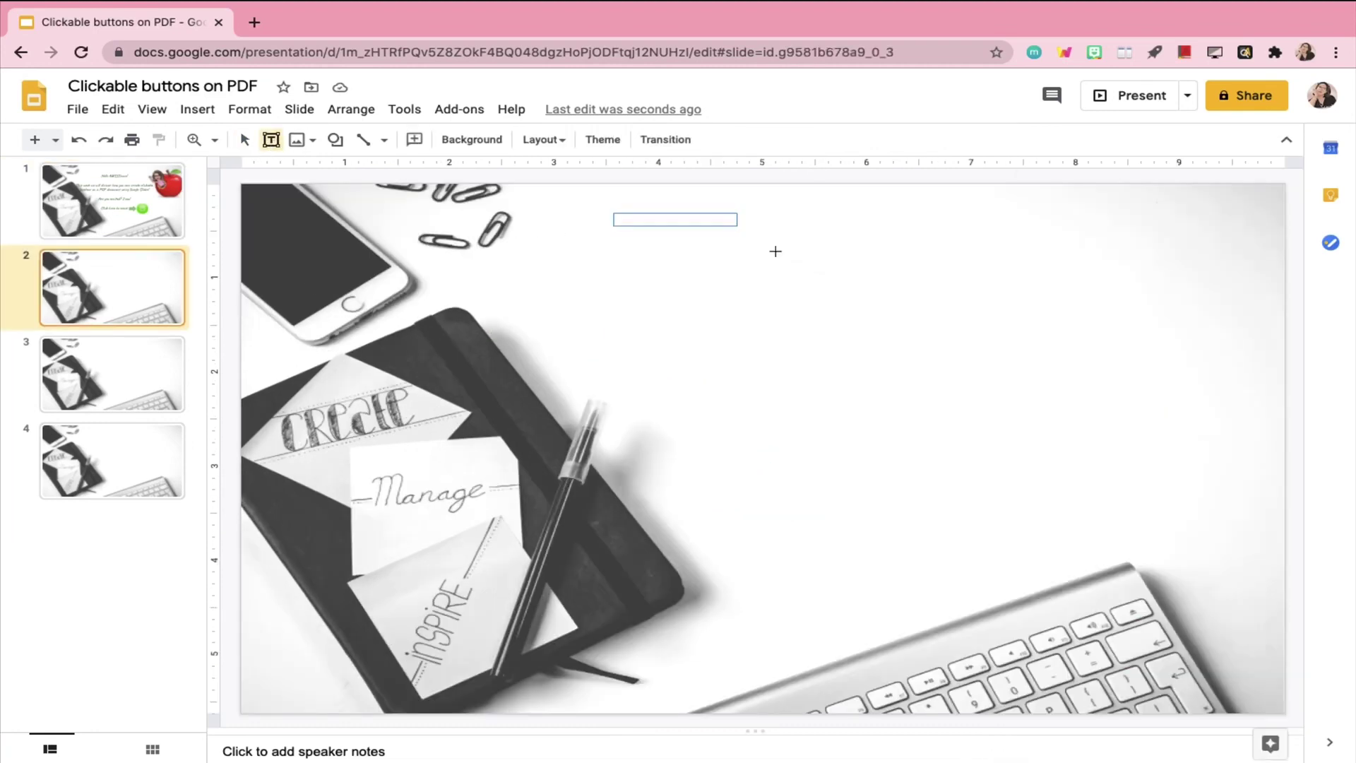
mouse_move(775, 252)
left_mouse_down()
mouse_move(881, 278)
mouse_move(733, 252)
mouse_move(763, 268)
mouse_move(796, 258)
left_mouse_up()
left_click(698, 139)
left_click(933, 139)
left_click(970, 167)
left_click(932, 140)
left_click(970, 189)
Step: Style the Sunday heading in bold dark green Caveat
left_click(606, 140)
left_click(558, 197)
left_click(808, 139)
left_click(903, 312)
key("ctrl+b")
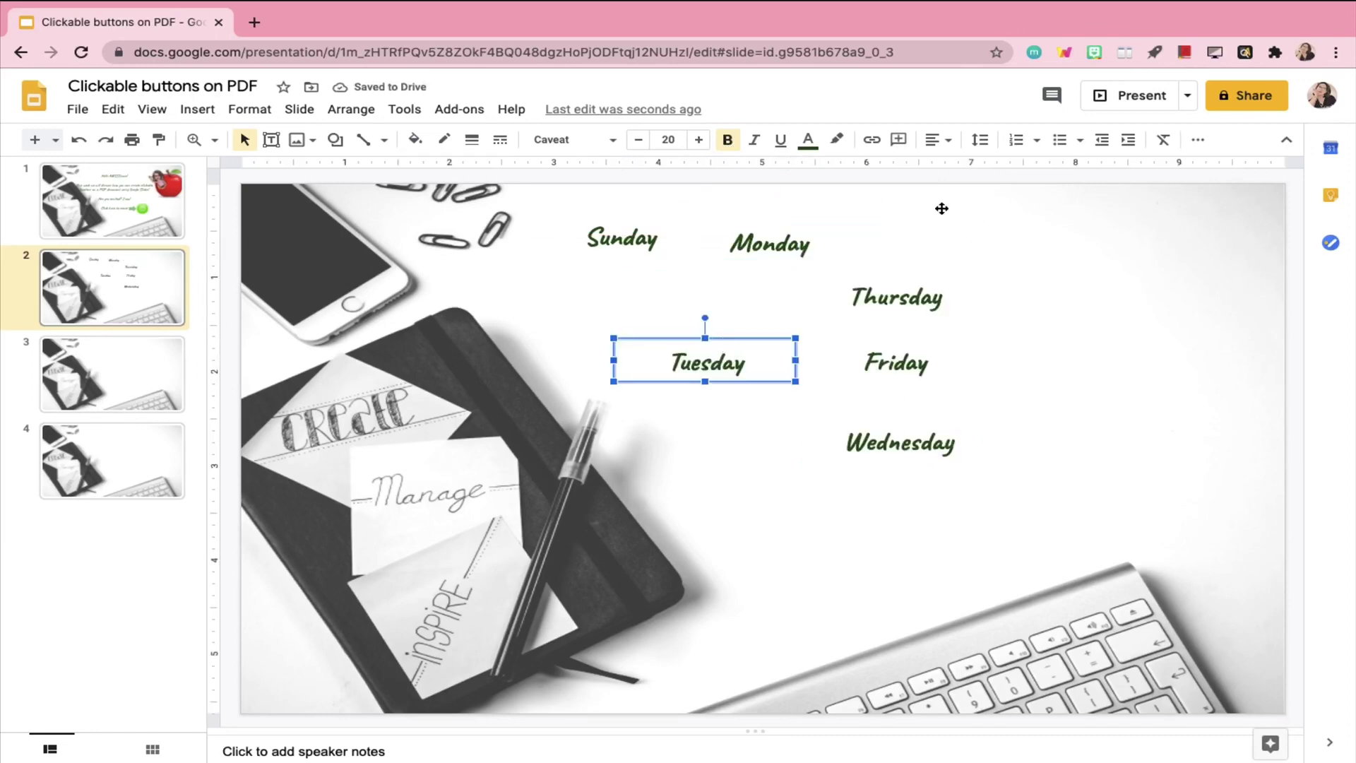
Step: Arrange the Sunday through Thursday headings into one row across the top
left_click_drag(972, 212, 968, 235)
left_click(897, 296)
left_click_drag(897, 297, 1116, 242)
left_click_drag(645, 215, 534, 222)
left_click_drag(767, 219, 707, 219)
left_click(936, 221)
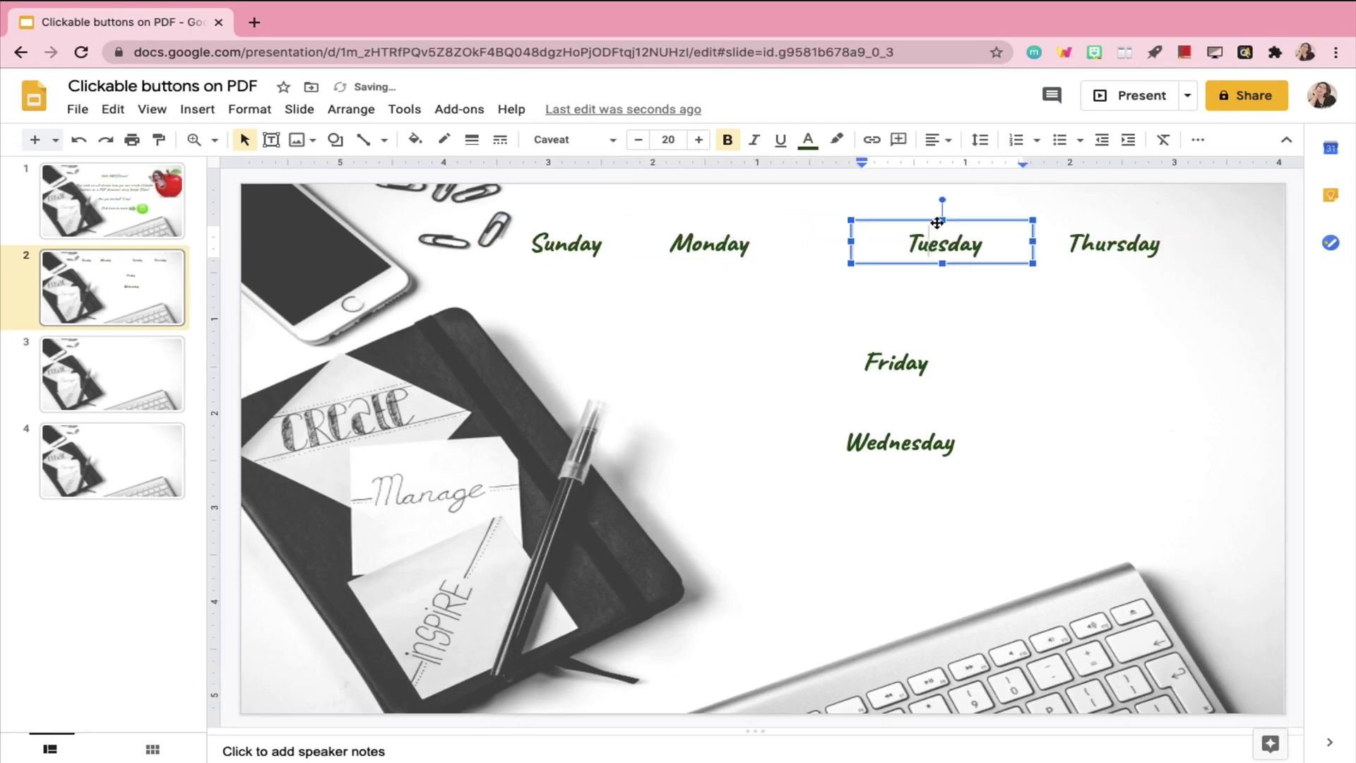
left_click_drag(936, 221, 860, 221)
left_click_drag(1039, 218, 1191, 212)
left_click_drag(897, 434, 1057, 227)
key("Escape")
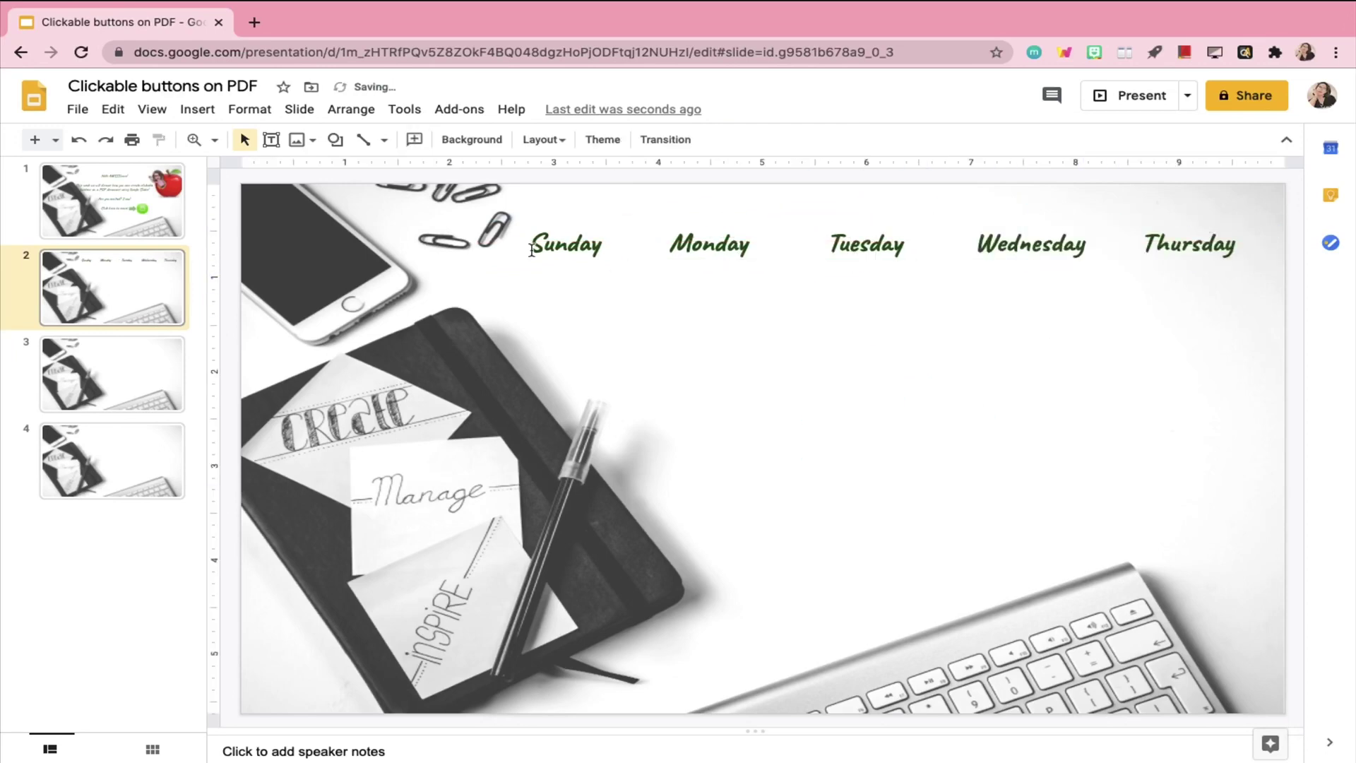
Step: Nudge Tuesday, Wednesday and Thursday to even out the row's spacing
left_click(615, 247)
left_click(706, 244)
left_click(949, 242)
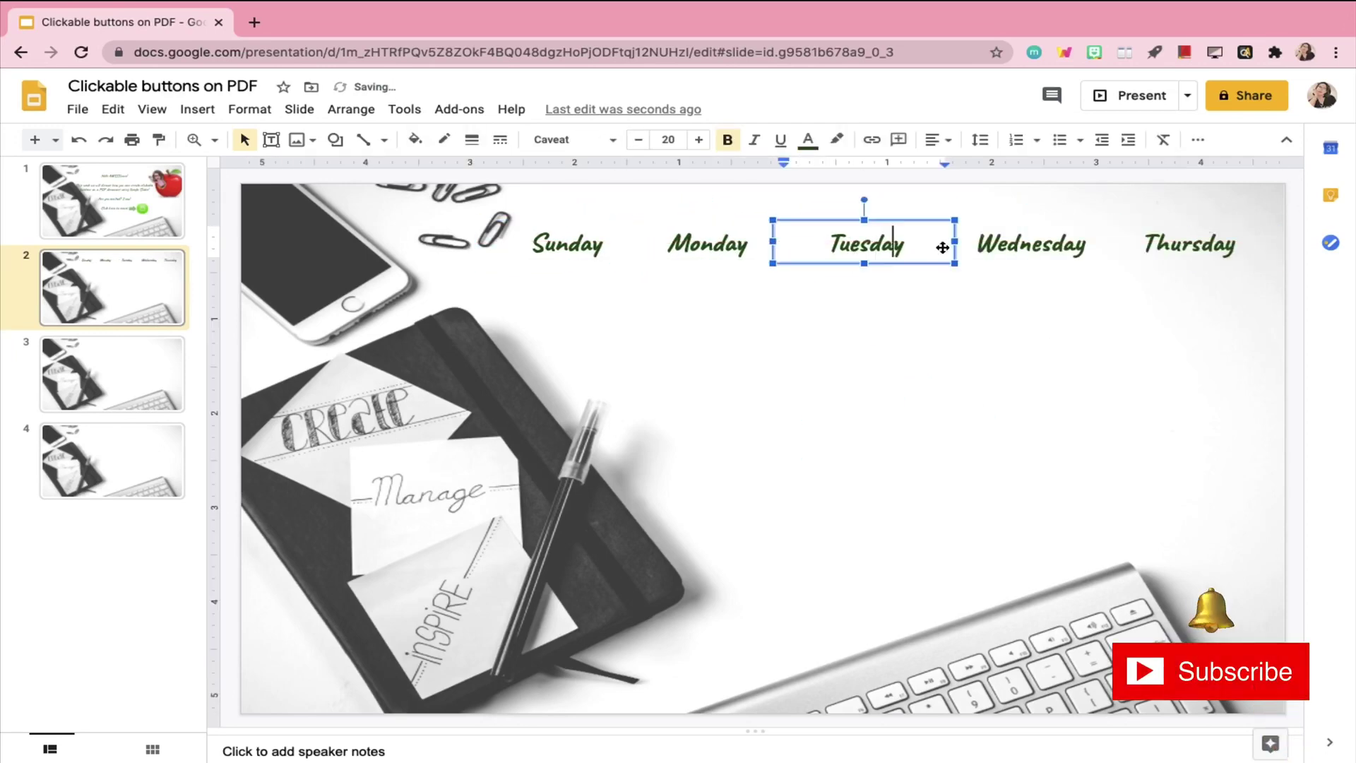
left_click_drag(949, 242, 1023, 244)
left_click_drag(1190, 243, 1174, 244)
left_click(1064, 325)
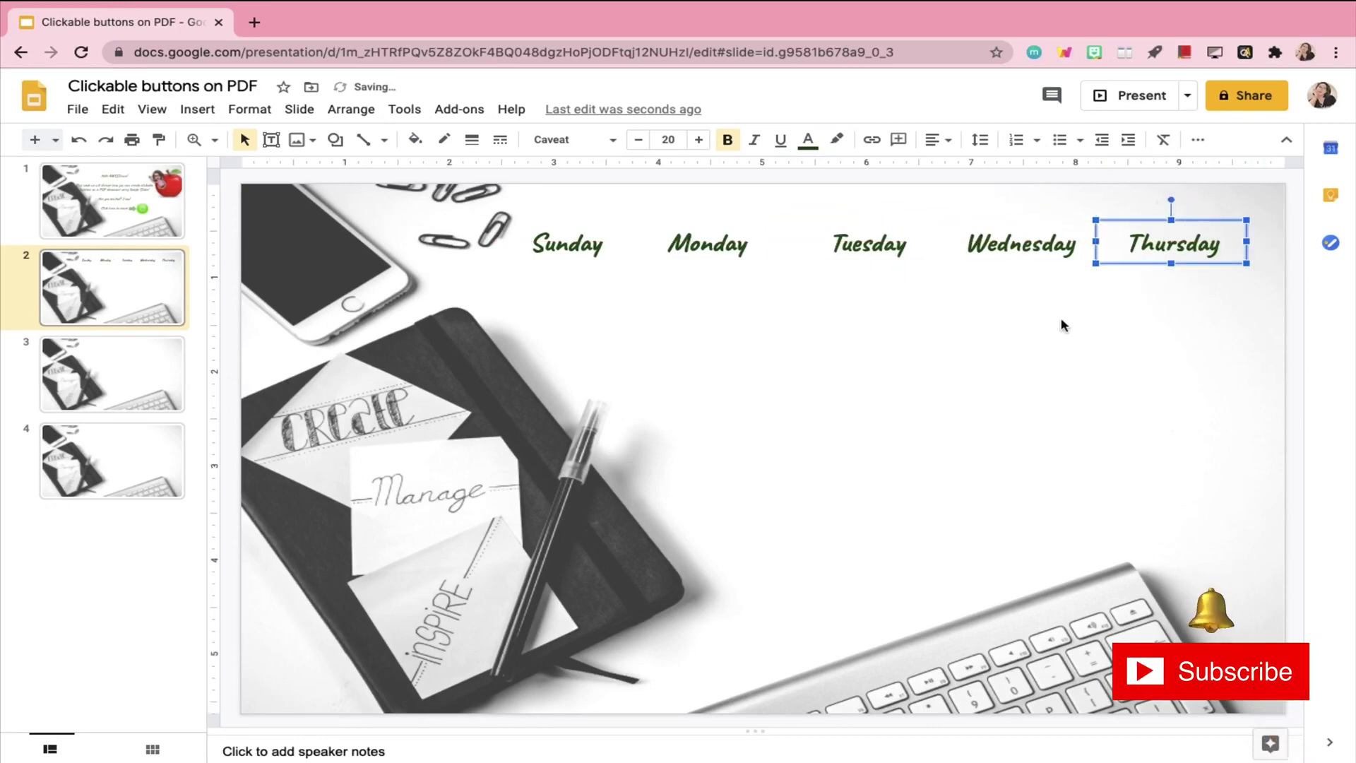
left_click_drag(1022, 244, 1020, 243)
left_click(1063, 325)
mouse_move(1174, 243)
left_mouse_down()
mouse_move(1192, 243)
mouse_move(1181, 243)
left_mouse_up()
Step: Duplicate the Sunday heading and place the copy beneath it
left_click(579, 243)
key("ctrl+d")
left_click_drag(583, 248, 585, 291)
Step: Retype the copied heading as 'What is Matter?' and narrow the box so it wraps
double_click(585, 290)
type("Matter")
left_click(553, 309)
type("What is")
left_click(638, 322)
type("?")
left_click(658, 304)
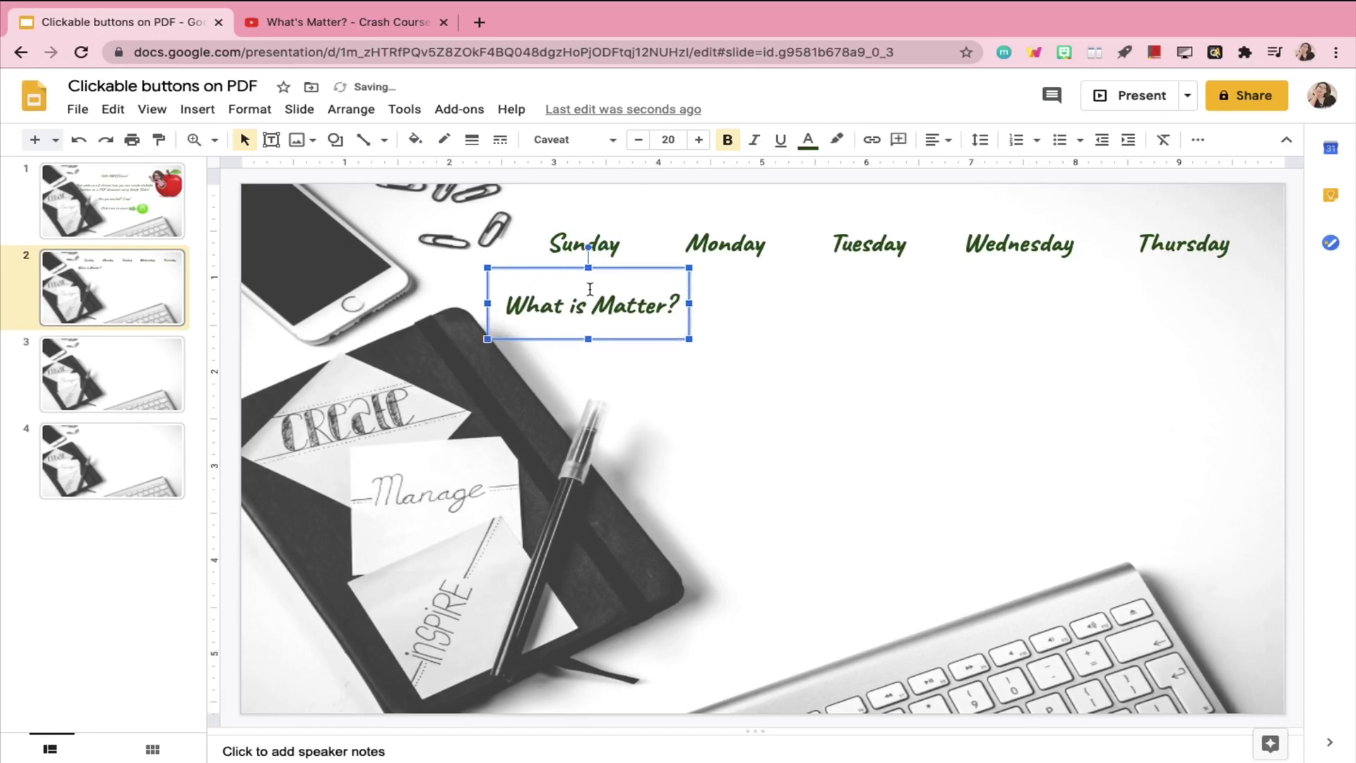
mouse_move(689, 303)
left_mouse_down()
mouse_move(710, 285)
mouse_move(778, 304)
left_mouse_up()
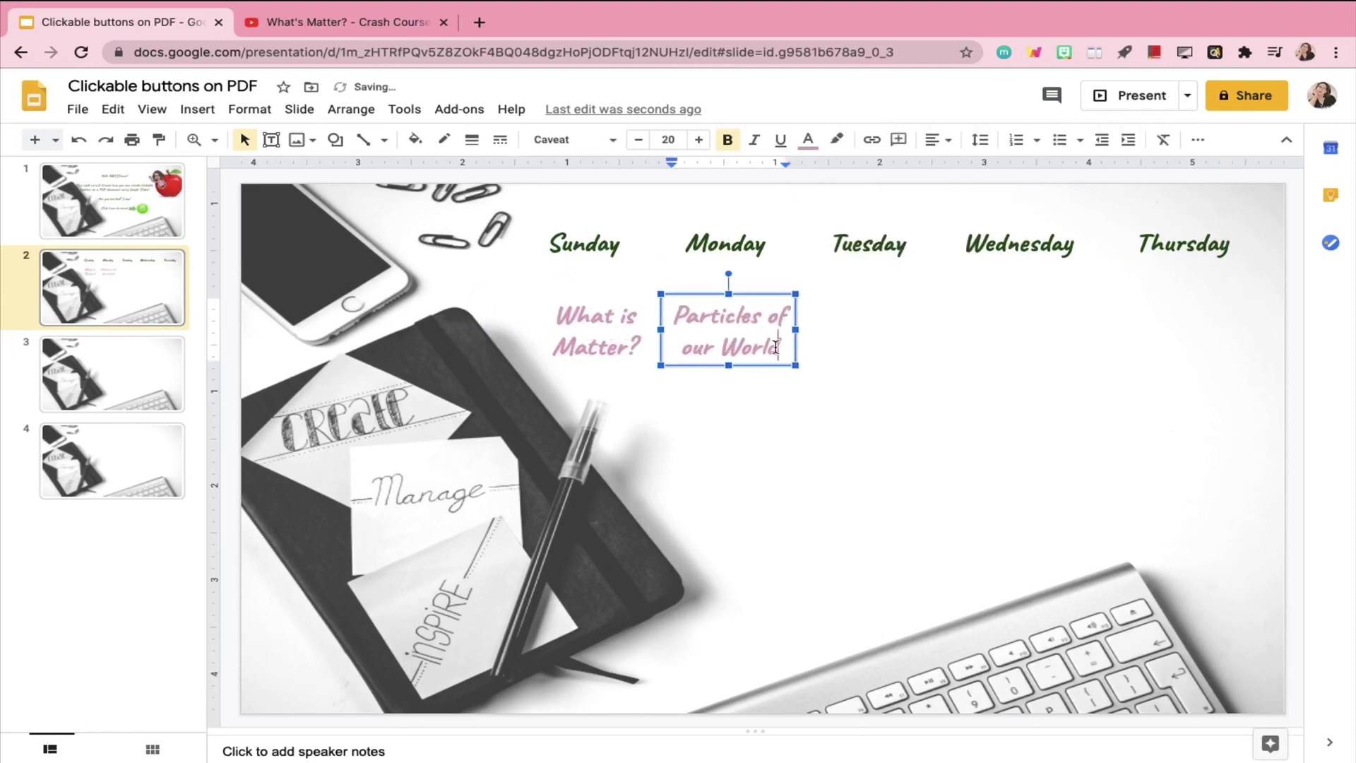
Step: Place a copy of the topic box under Tuesday for Properties of Matter
key("ctrl+v")
left_click_drag(654, 356, 915, 353)
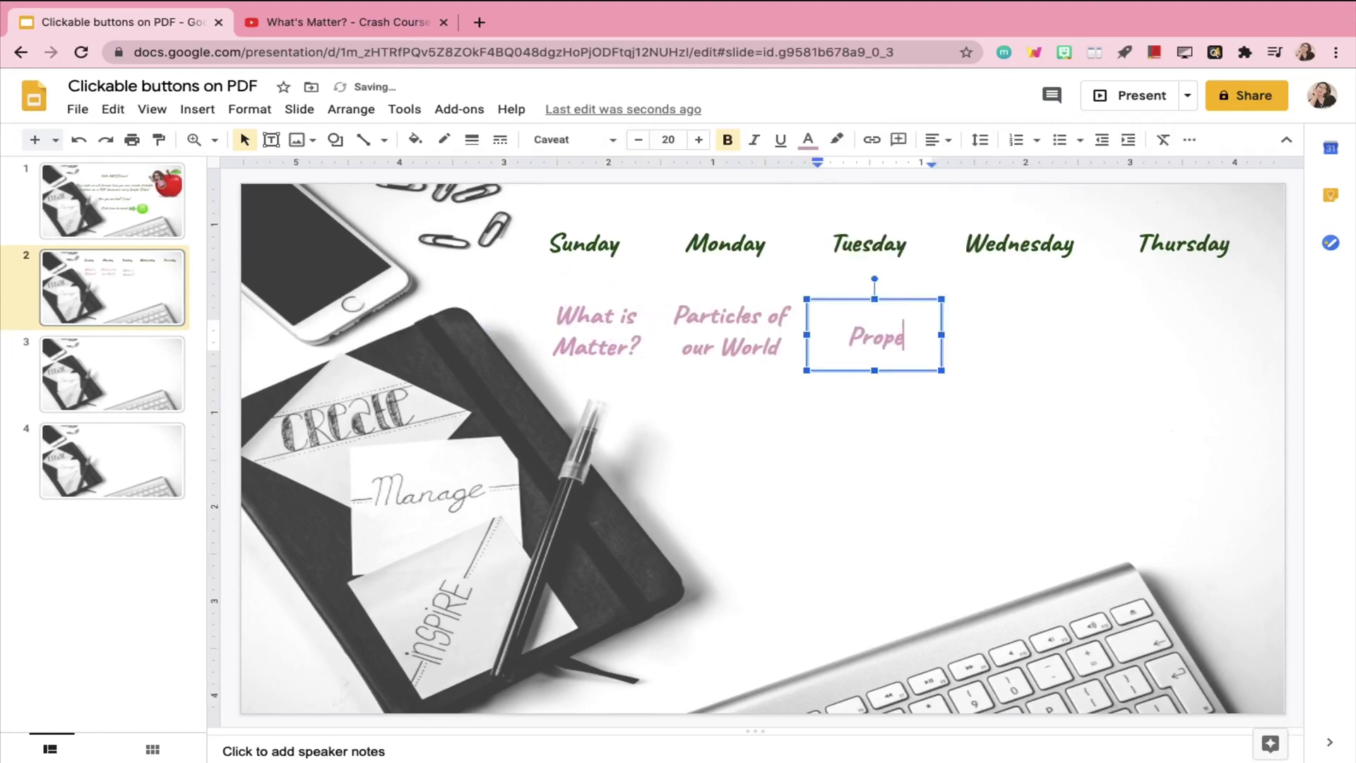
left_click(561, 180)
Step: Add a 'Measurable Characteristics of Matter' topic box under Wednesday and resize it
left_click(876, 332)
key("ctrl+v")
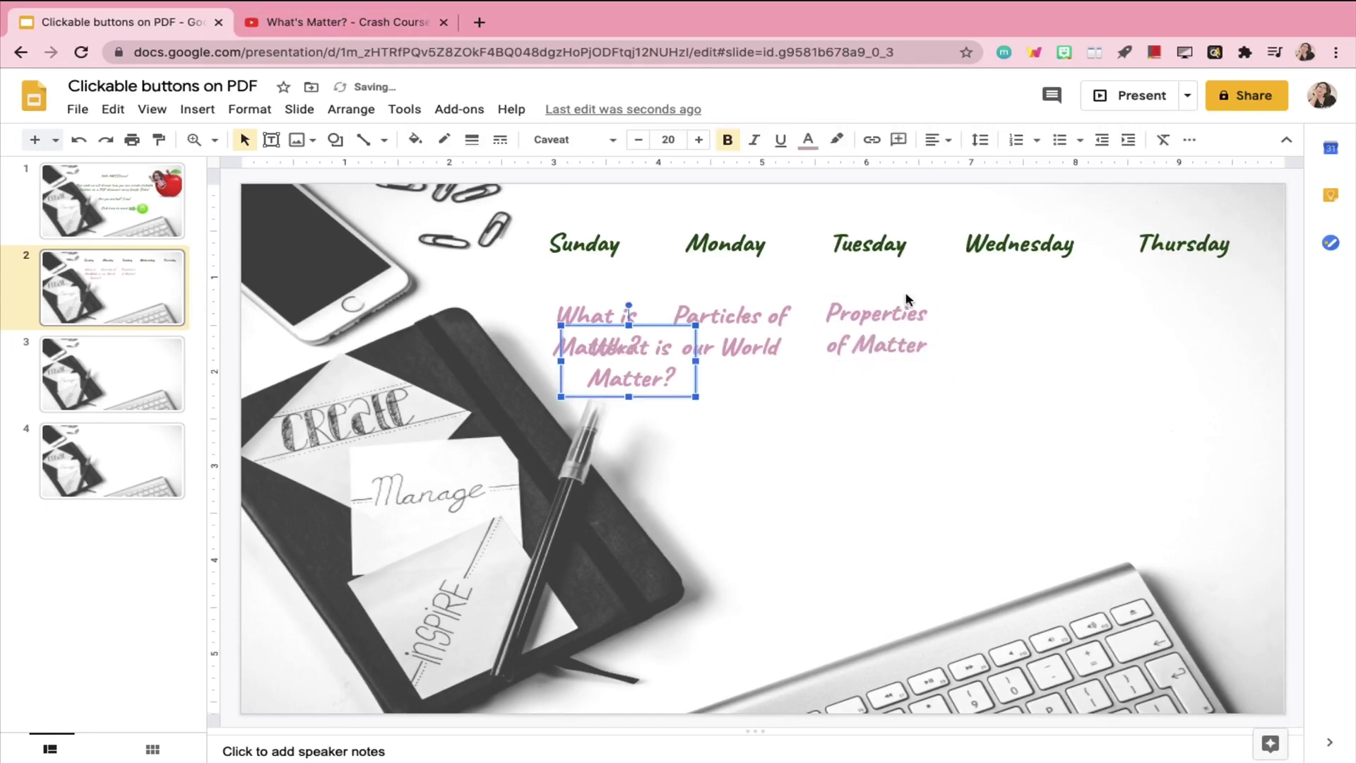
left_click_drag(1059, 293, 1060, 294)
key("Return")
type("measurable")
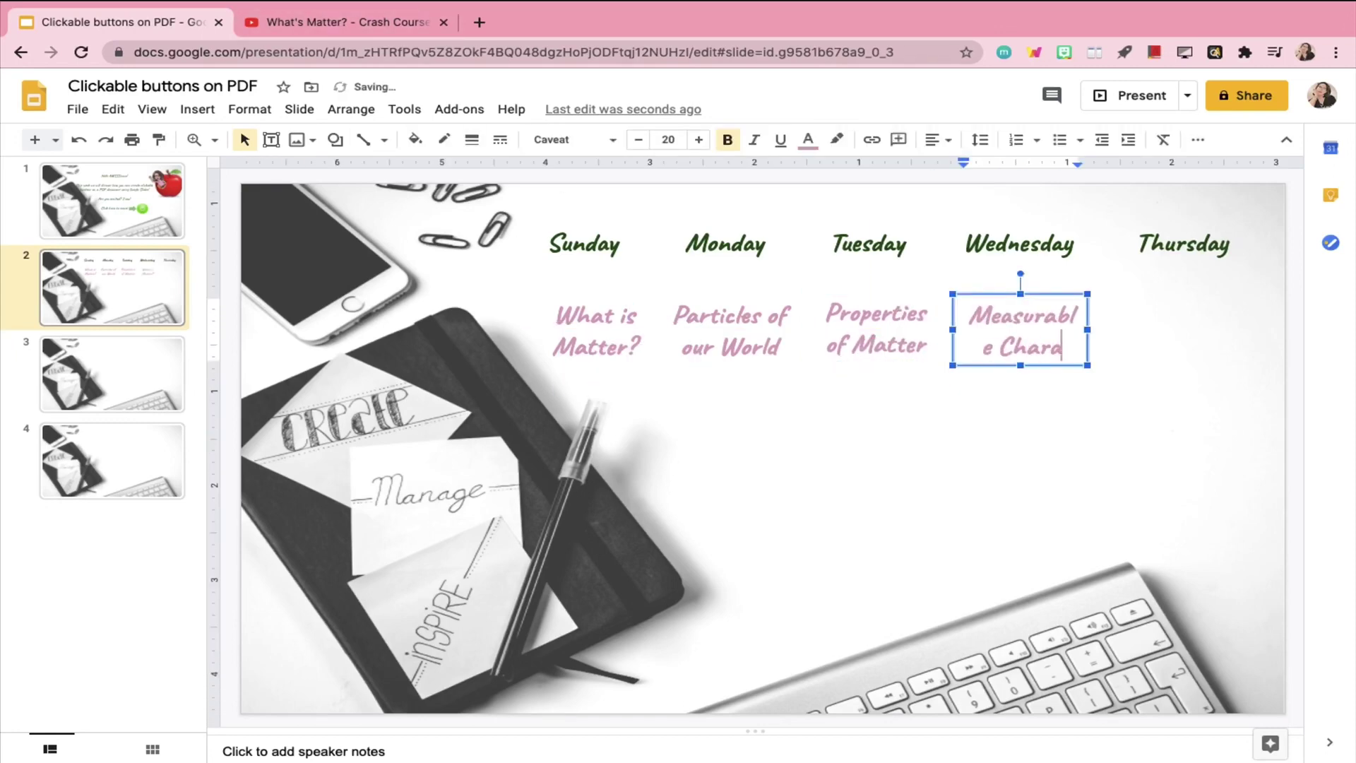
type("f Matter")
key("Escape")
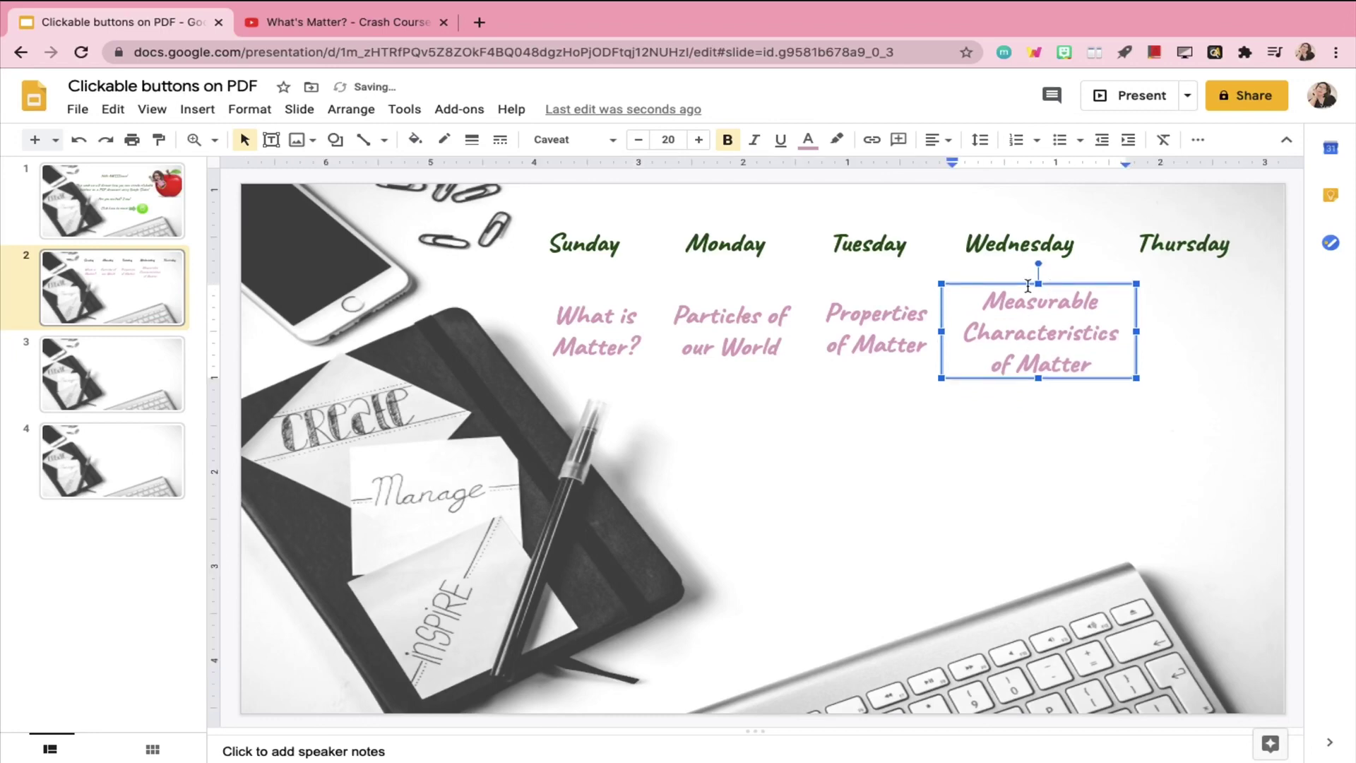
left_click_drag(1020, 284, 1016, 282)
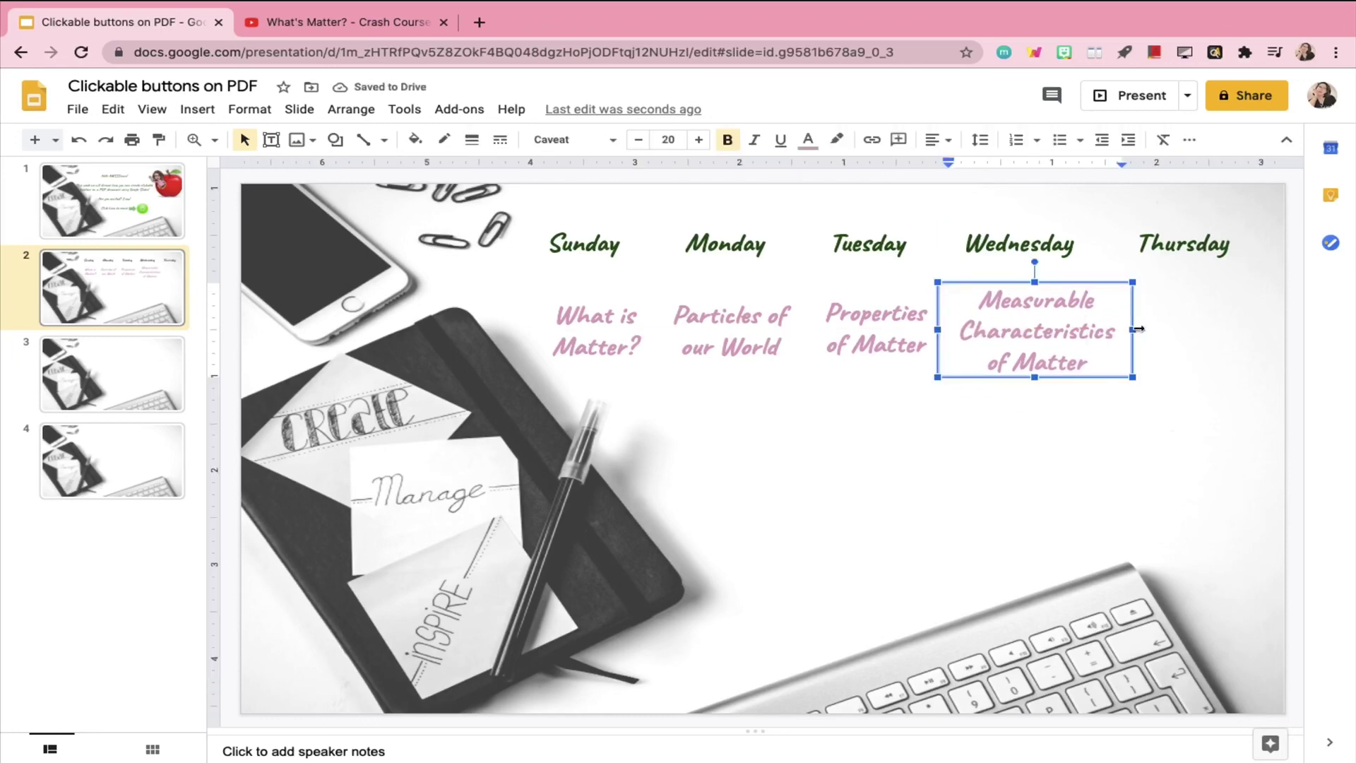
left_click_drag(1137, 331, 1123, 334)
Step: Add a 'Quiz' topic box under Thursday
left_click_drag(651, 291, 703, 337)
left_click_drag(1221, 295, 1222, 295)
triple_click(1189, 330)
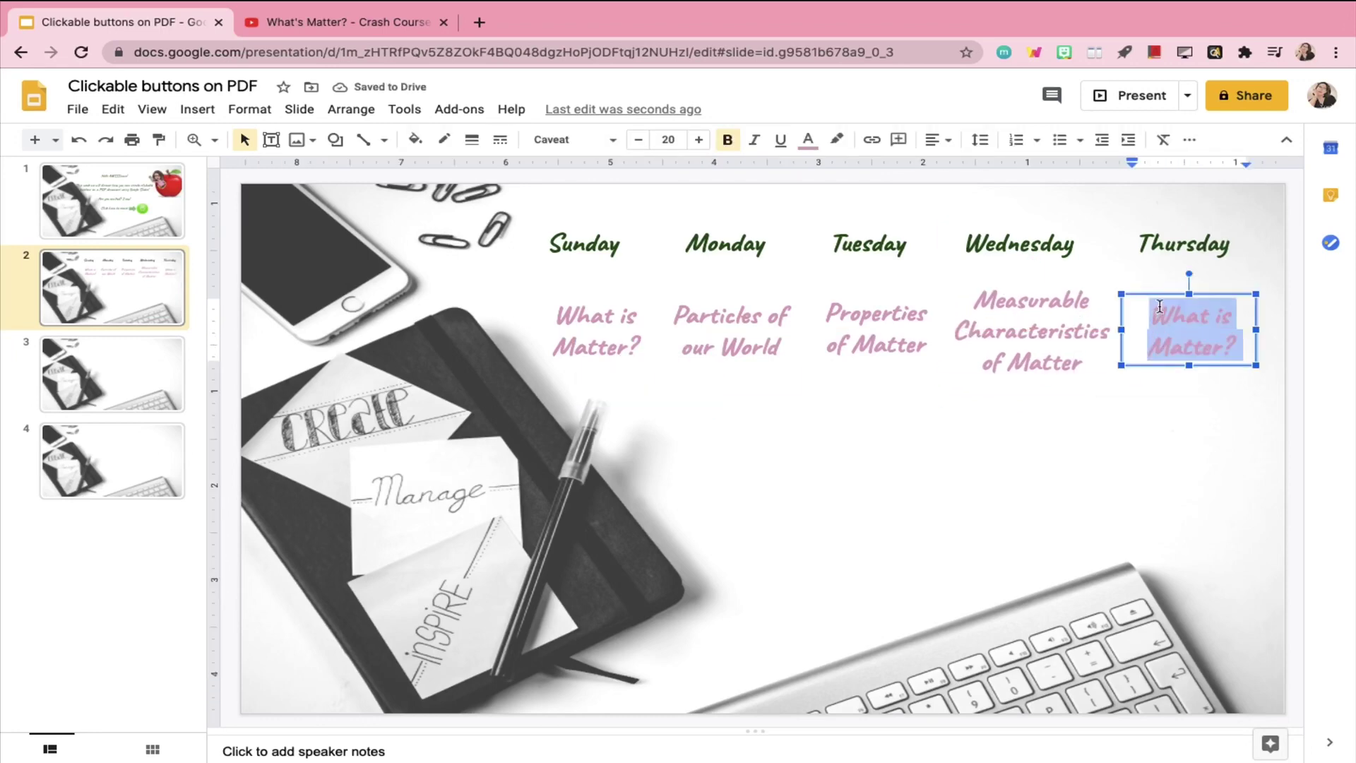
type("Quiz")
Step: Nudge the five topic boxes slightly left to align them
left_click_drag(597, 332, 580, 331)
left_click(722, 318)
left_click_drag(722, 317, 713, 318)
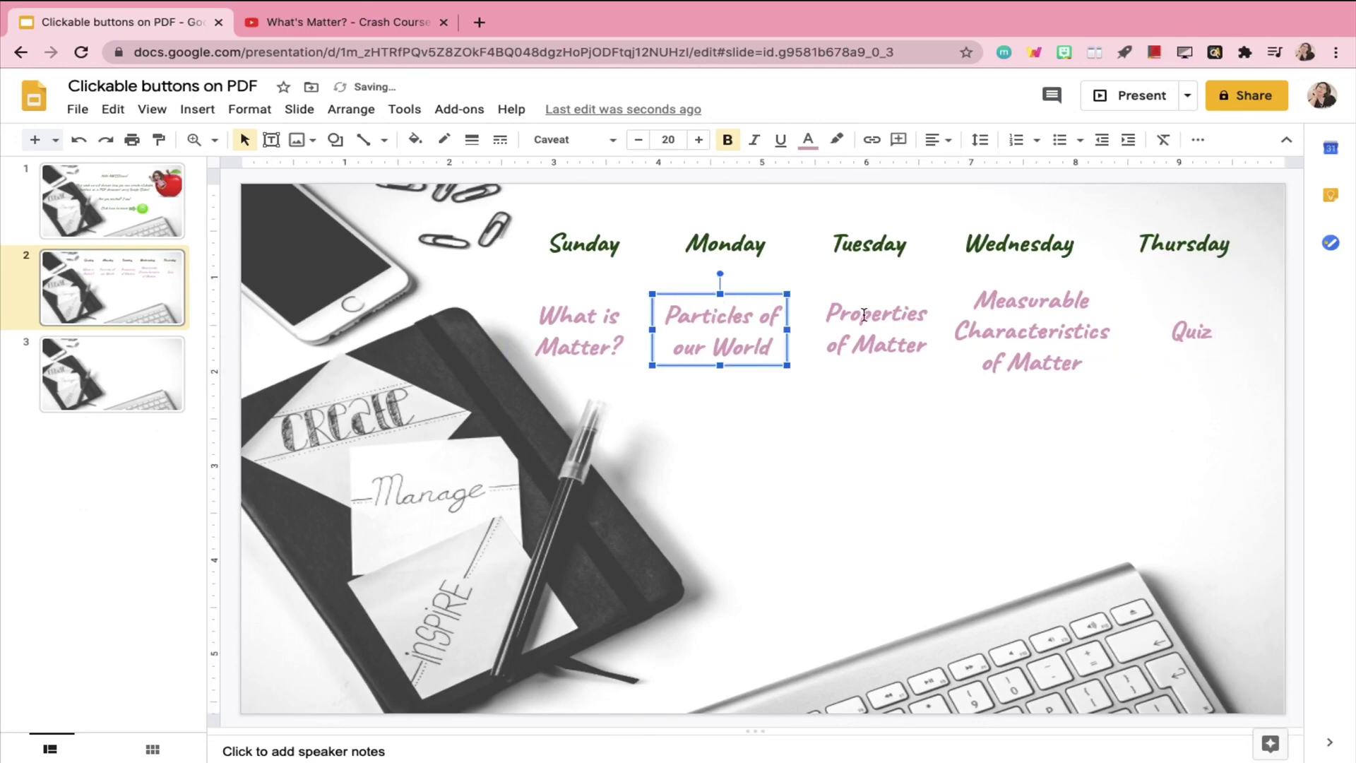
left_click_drag(876, 329, 867, 329)
left_click(1052, 282)
left_click_drag(1052, 283, 1044, 282)
left_click(1191, 329)
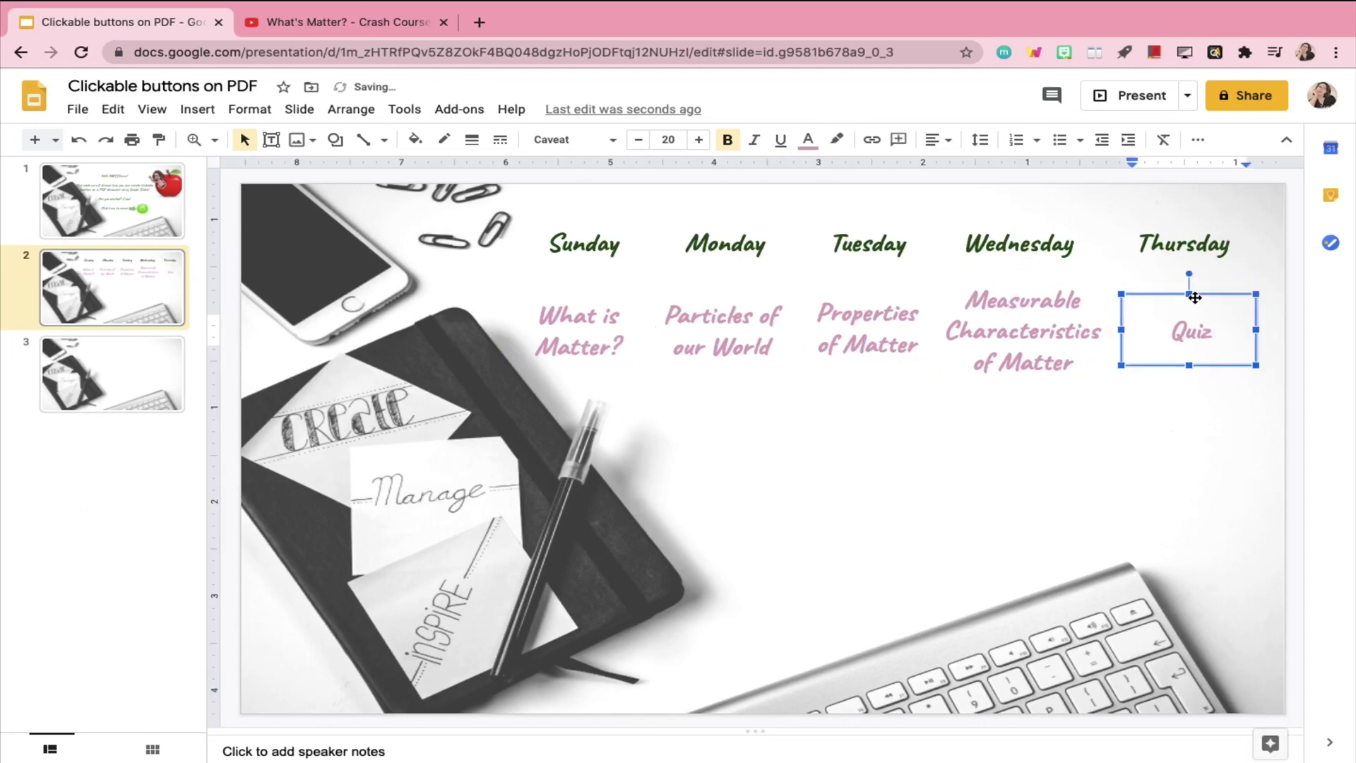
left_click_drag(1191, 329, 1182, 329)
left_click(1133, 405)
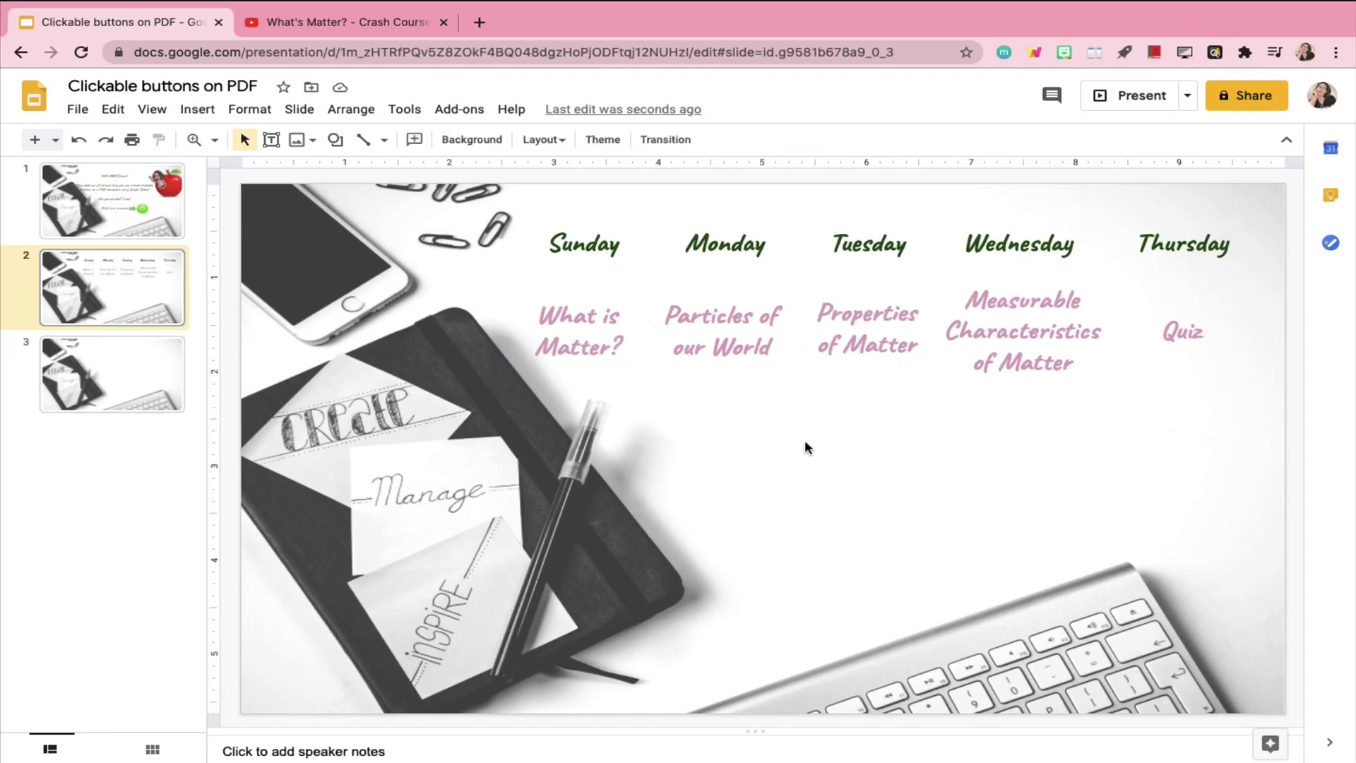
Step: Add a widened 'Click here to access Notes for Review' box at the slide's lower right
key("ctrl+v")
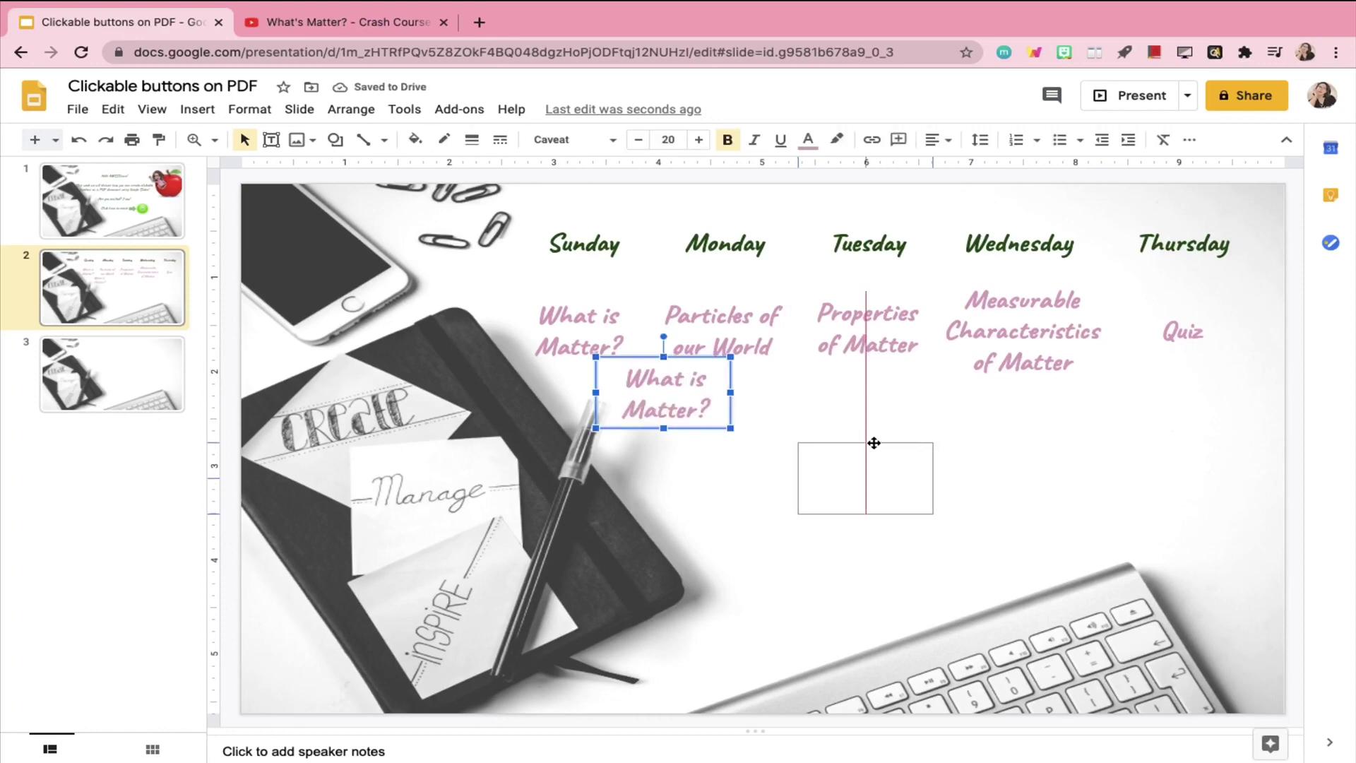
left_click_drag(893, 439, 771, 456)
left_click_drag(1036, 445, 1036, 445)
triple_click(1029, 476)
type("Click here to access Notes for Review")
mouse_move(1097, 475)
left_mouse_down()
mouse_move(1221, 475)
mouse_move(978, 452)
left_mouse_up()
Step: Color the review-notes text light blue
left_click(808, 139)
left_click(980, 233)
left_click(1183, 332)
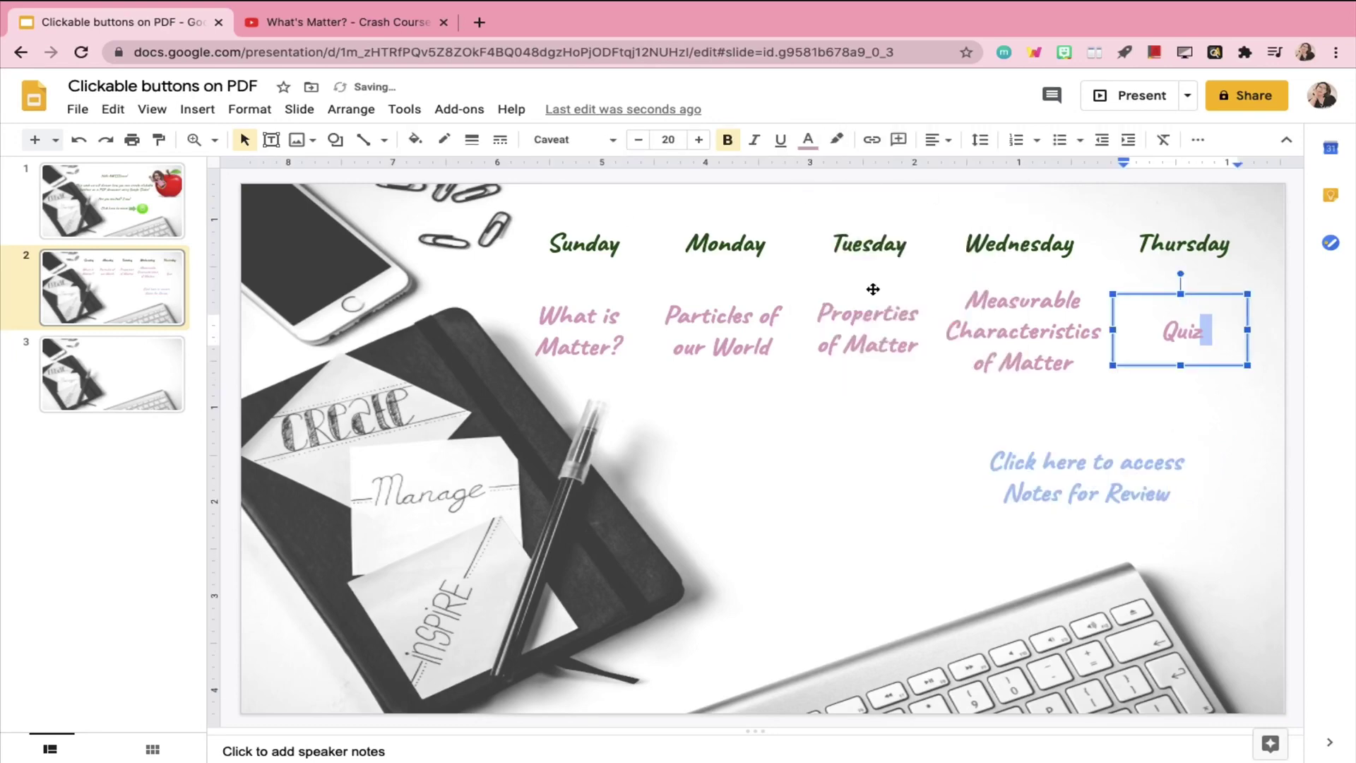
left_click(808, 139)
Step: Turn Quiz green and frame What is Matter? in a transparent, colored-border rounded rectangle
left_click(897, 234)
key("Escape")
left_click(336, 140)
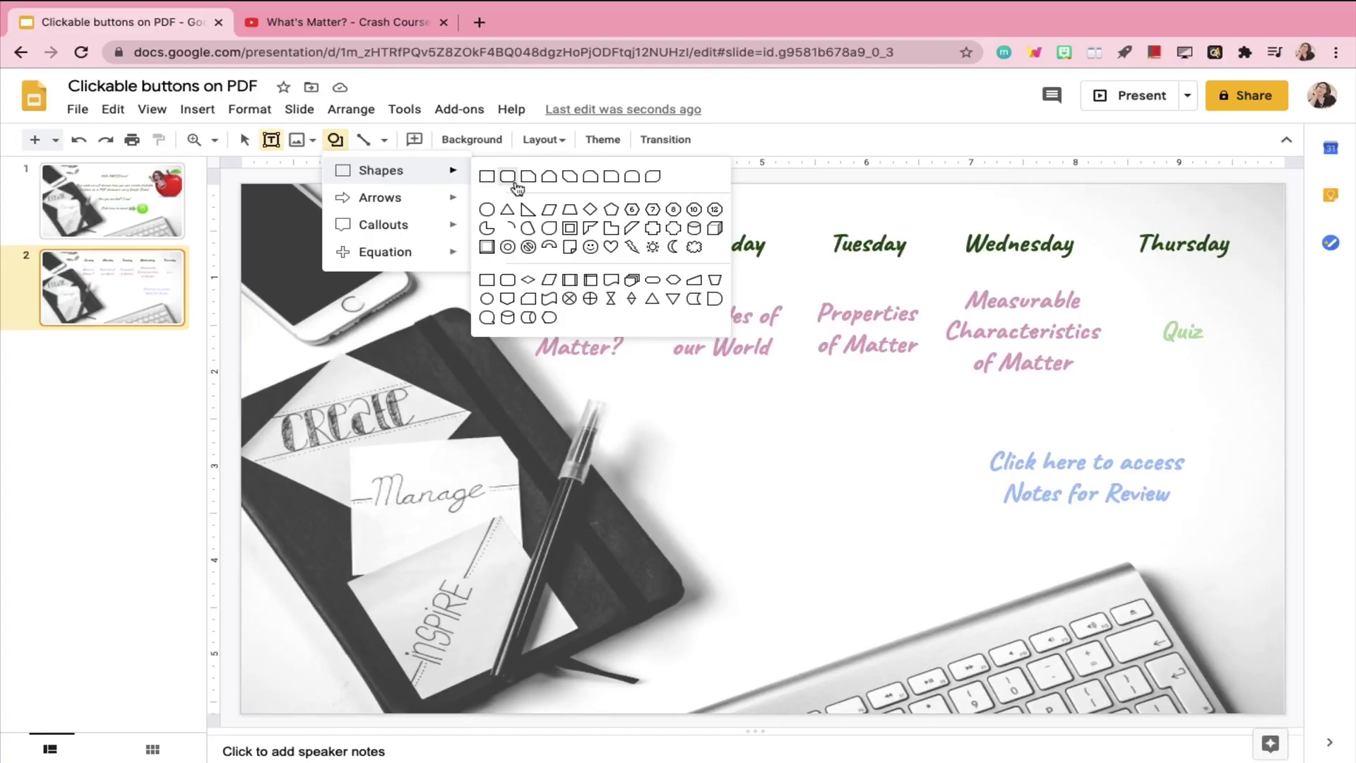
left_click(515, 182)
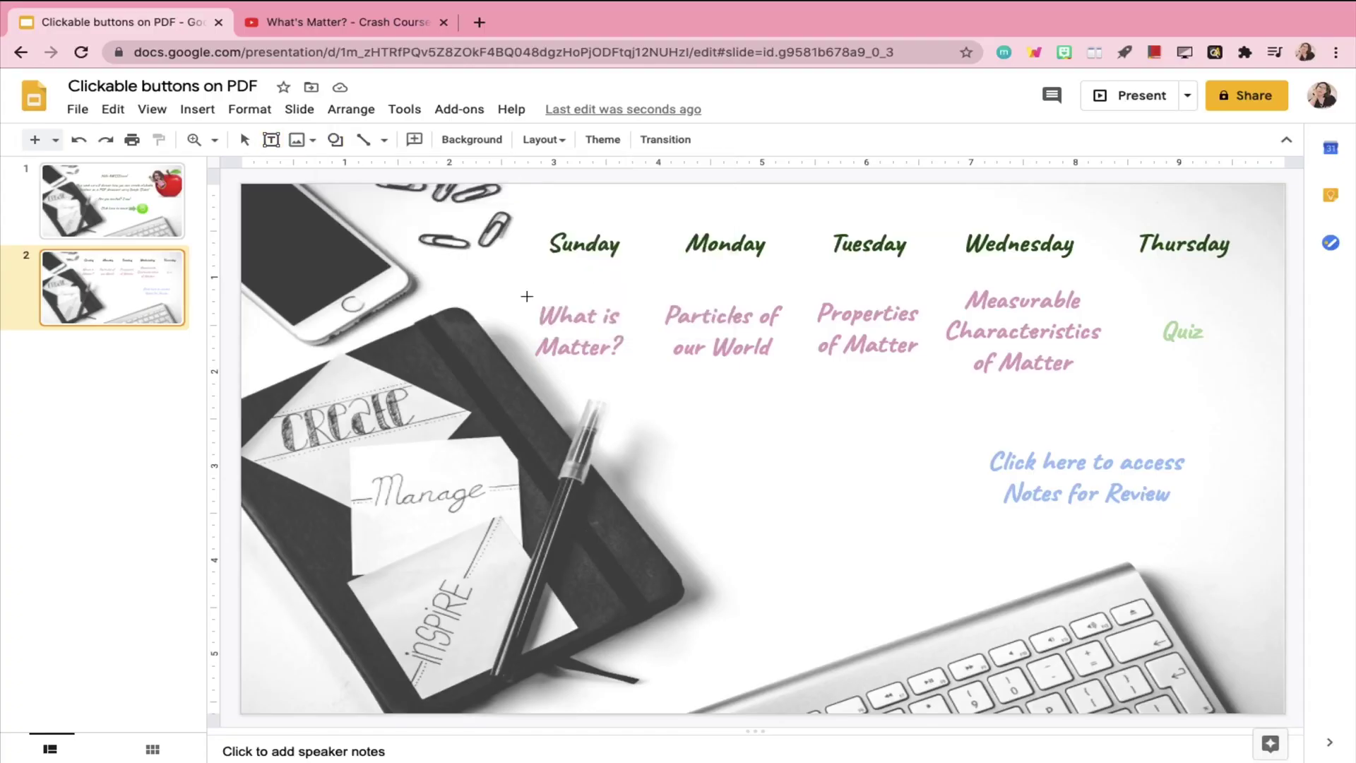
left_click_drag(527, 297, 640, 362)
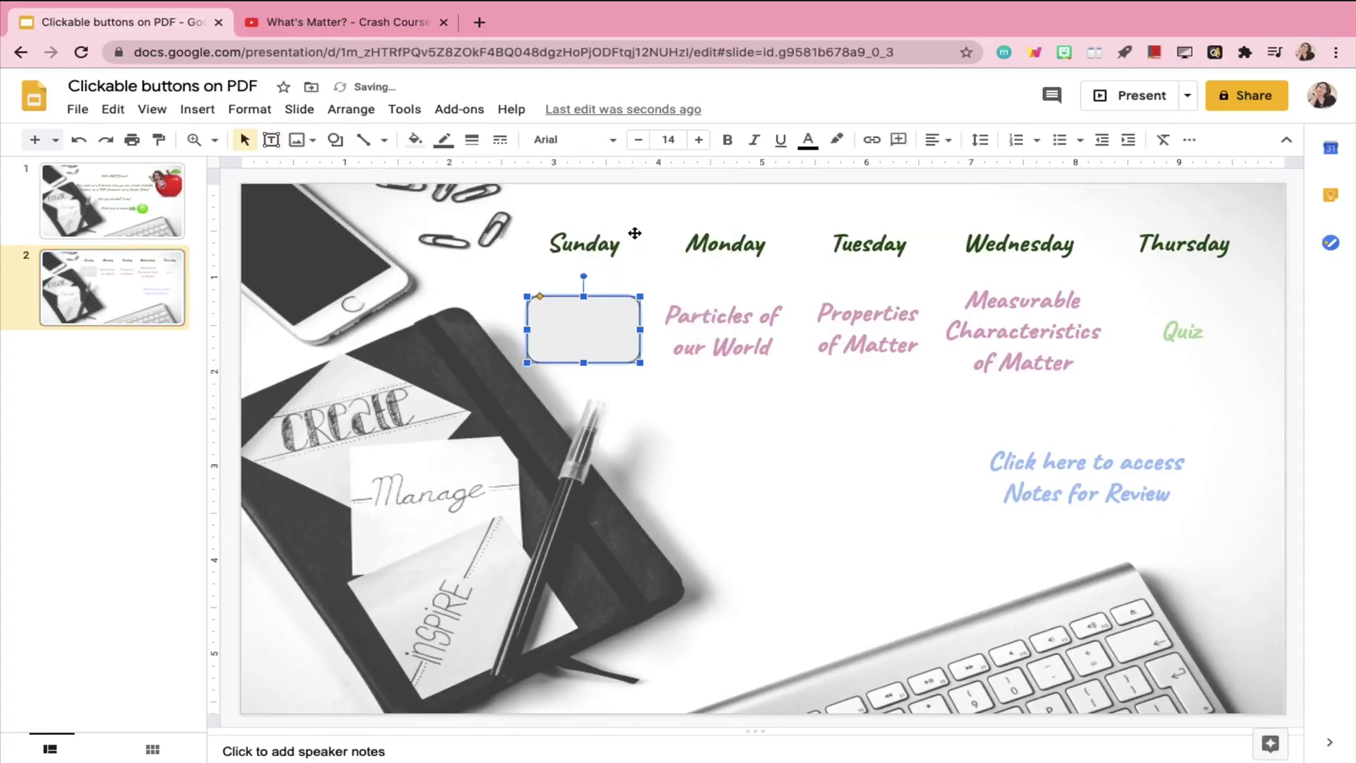
left_click(415, 139)
left_click(452, 205)
left_click(443, 139)
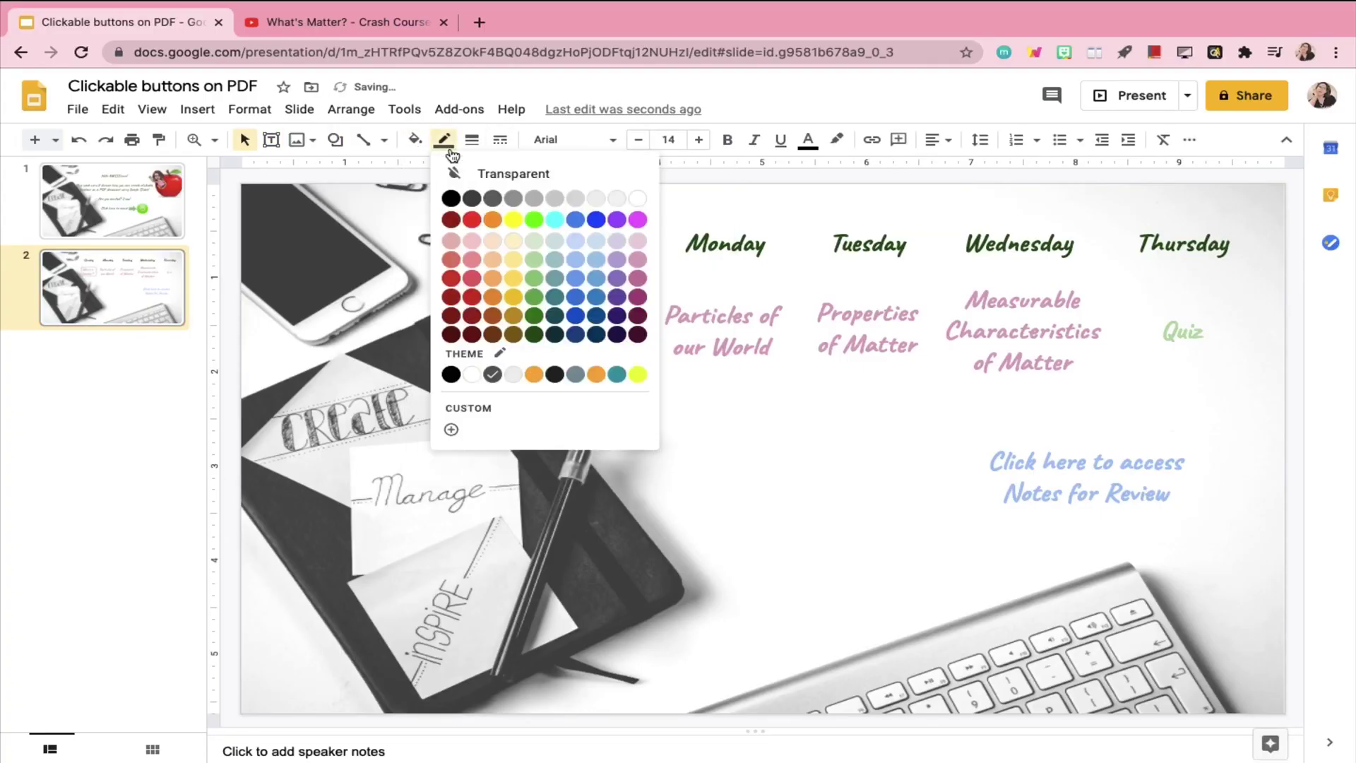
left_click(640, 244)
Step: Link the What is Matter? button to its YouTube video
right_click(599, 325)
left_click(692, 623)
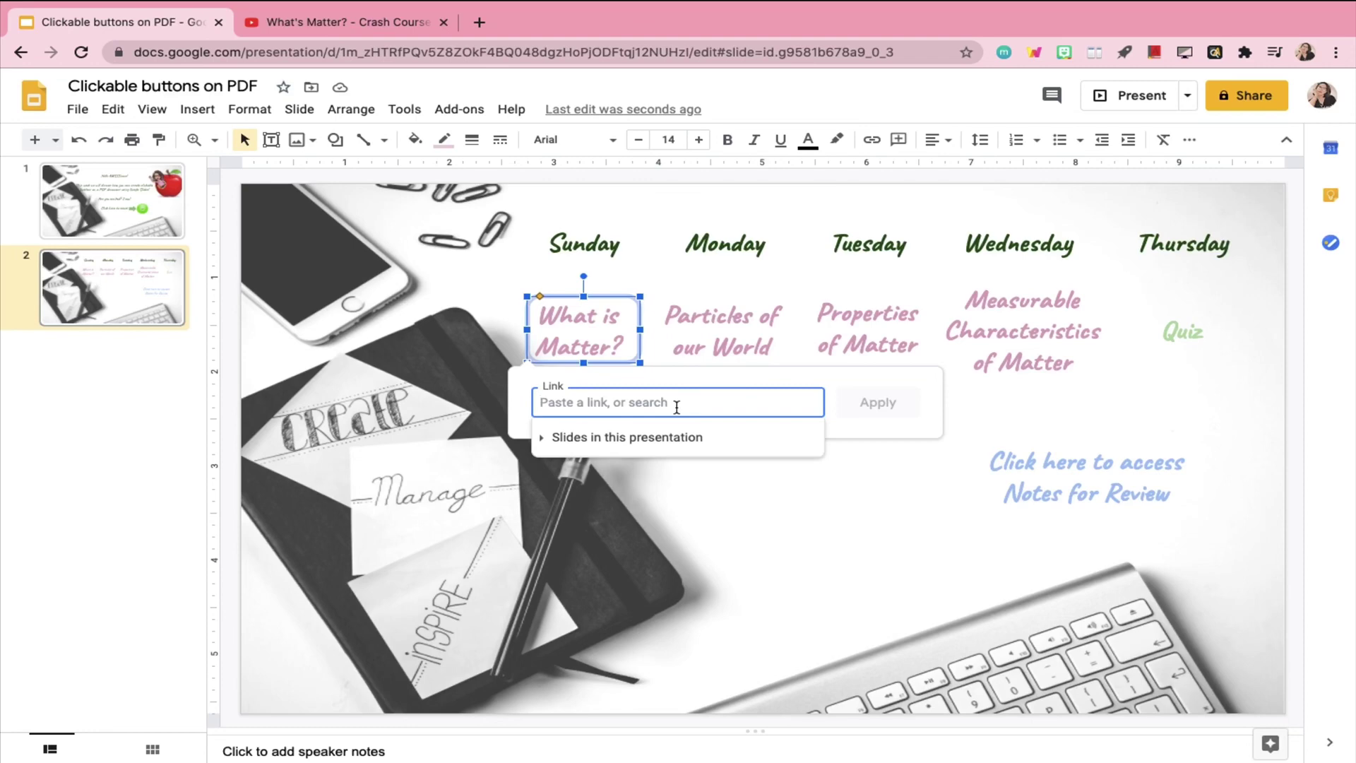
key("ctrl+v")
left_click(878, 402)
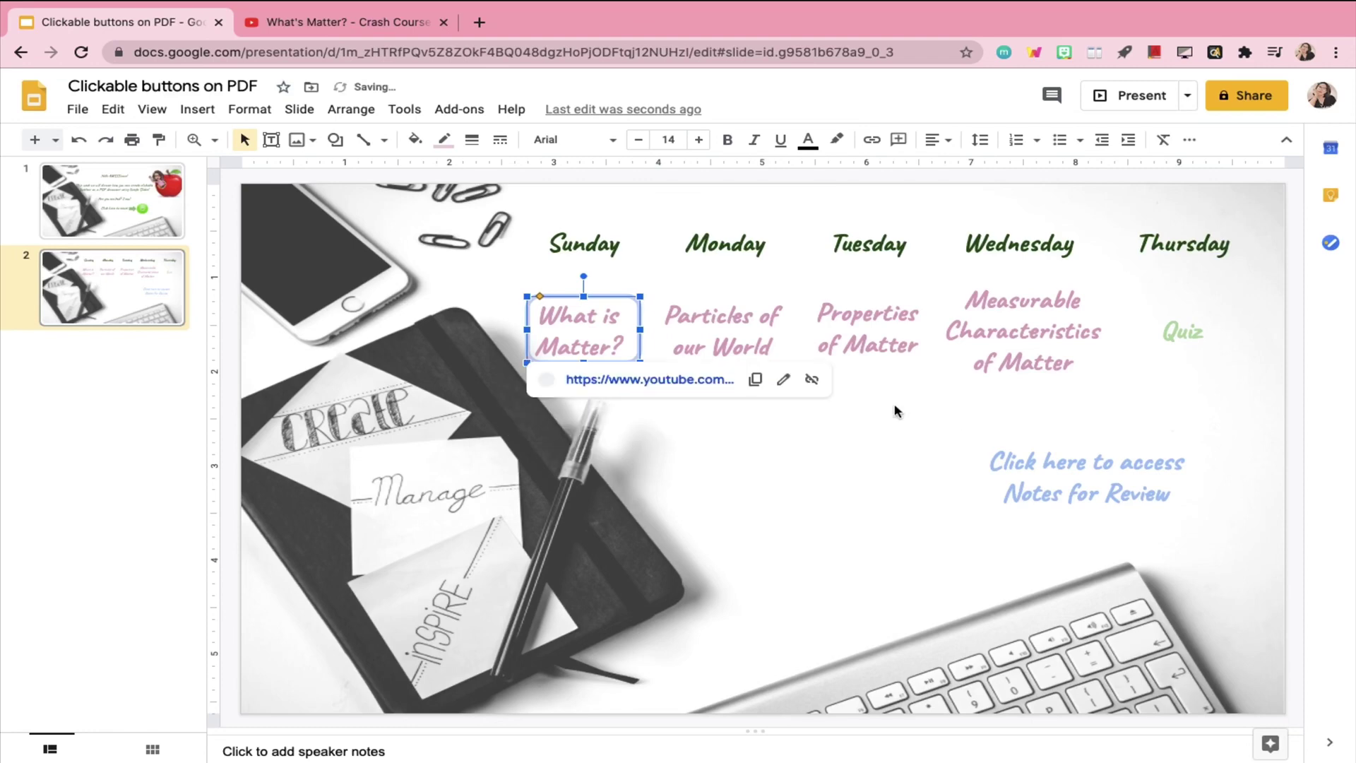
left_click_drag(599, 278, 616, 294)
Step: Link the Particles of our World and Properties of Matter buttons to videos; start on Measurable Characteristics
left_click(766, 302)
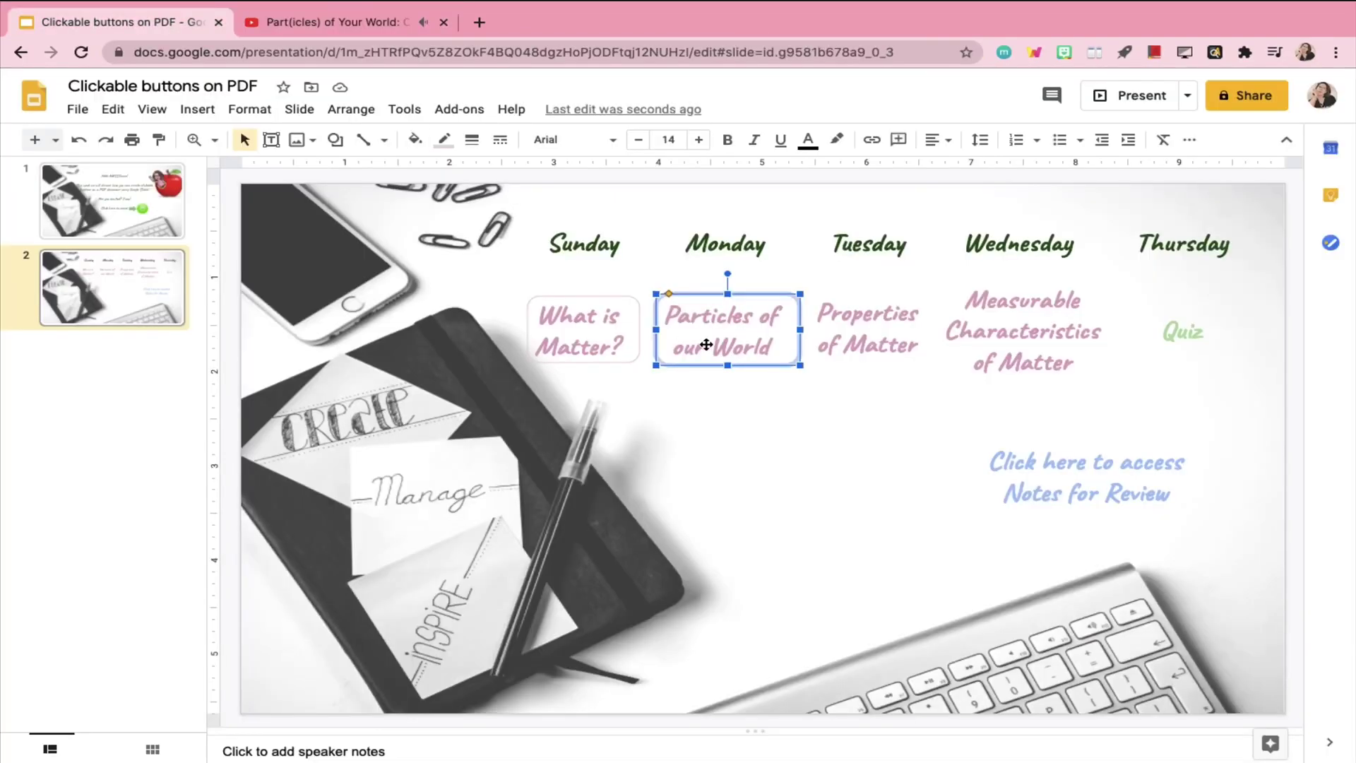
right_click(712, 333)
left_click(728, 568)
key("Return")
left_click(918, 308)
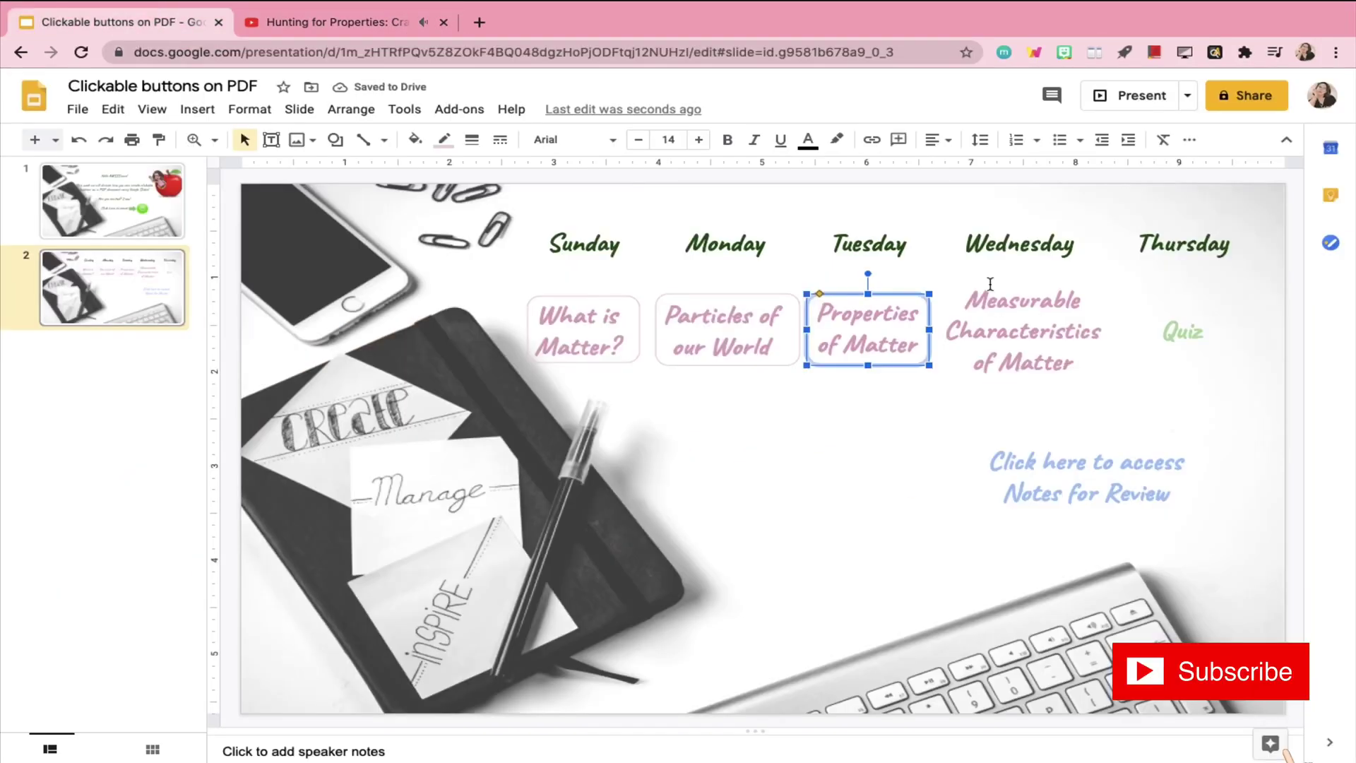
key("ctrl+k")
key("ctrl+v")
key("Return")
left_click_drag(904, 292, 1072, 292)
left_click(1074, 339)
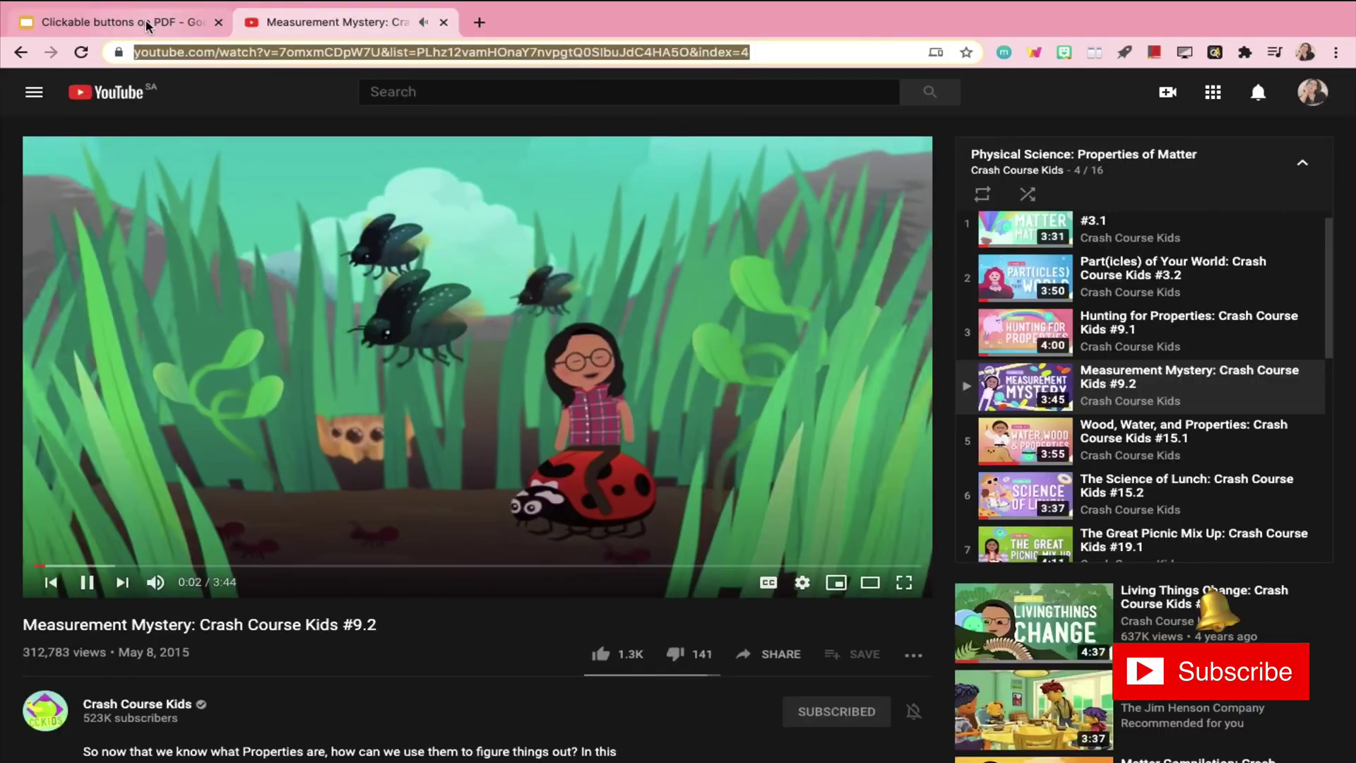
right_click(1078, 339)
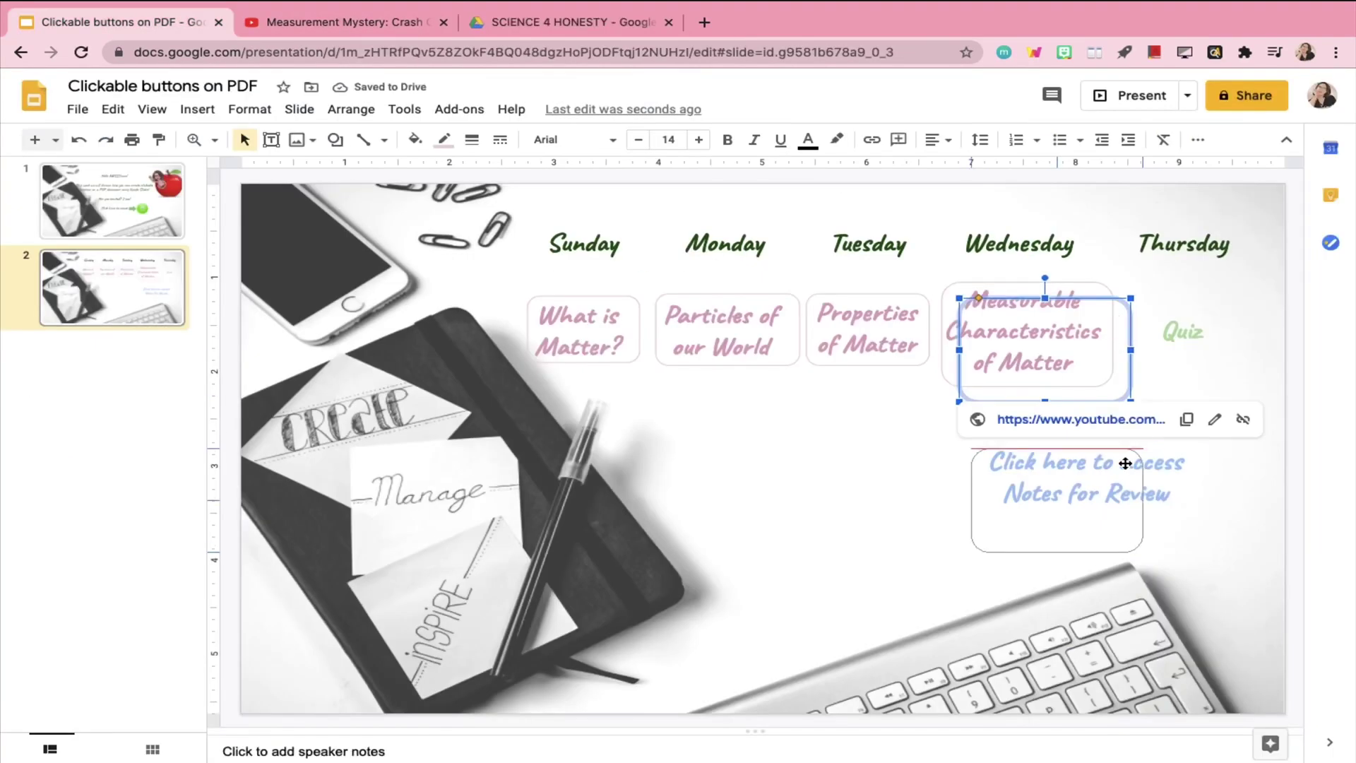
Step: Box the review-notes label and clear its old video link
left_click_drag(1125, 463, 1131, 453)
left_click_drag(1148, 492, 1229, 496)
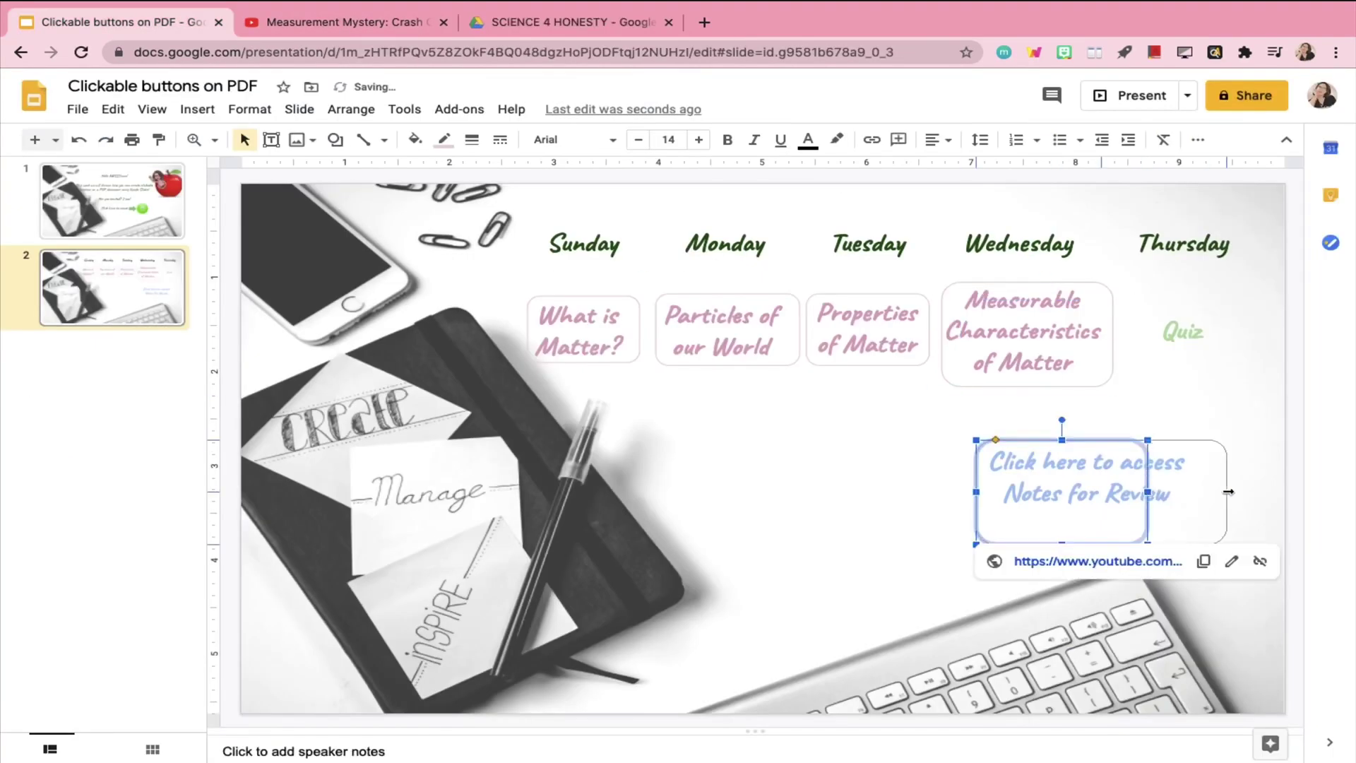
right_click(1105, 521)
left_click(1152, 567)
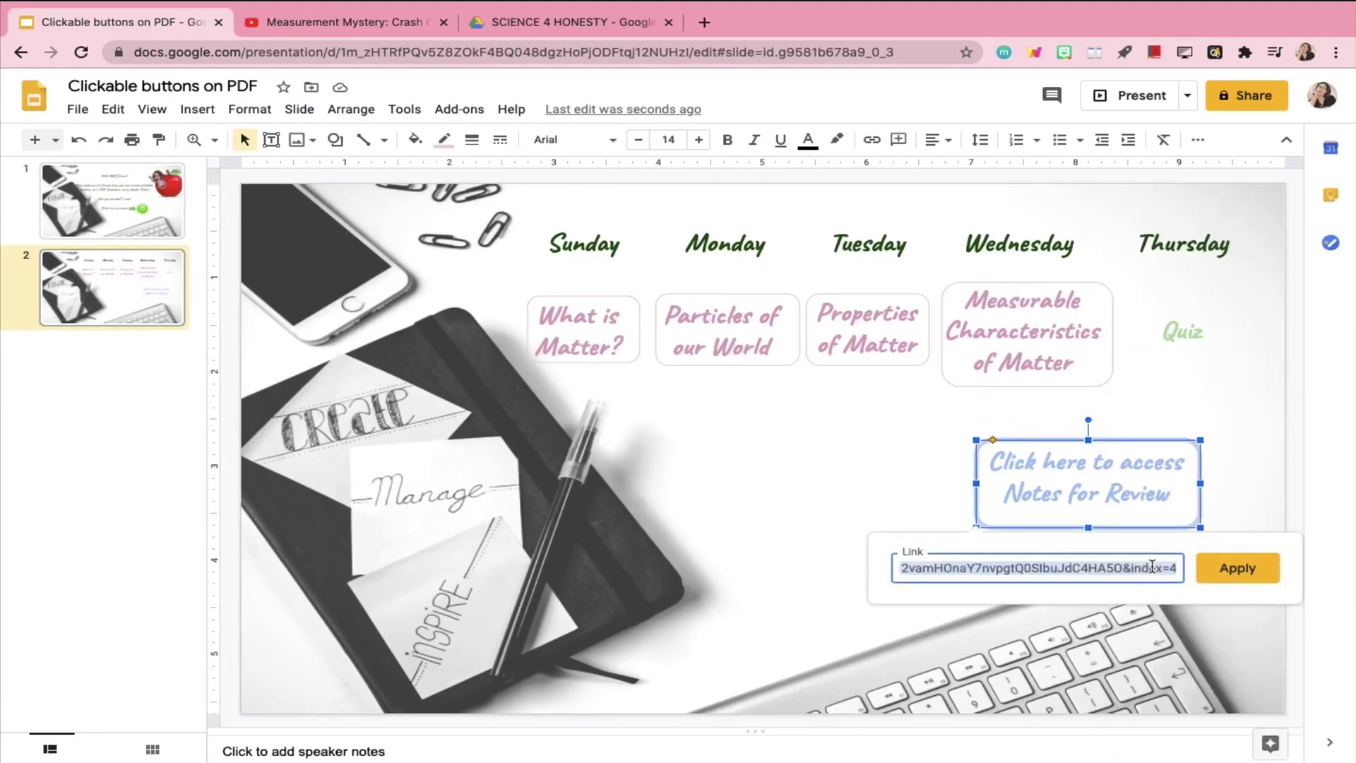
key("BackSpace")
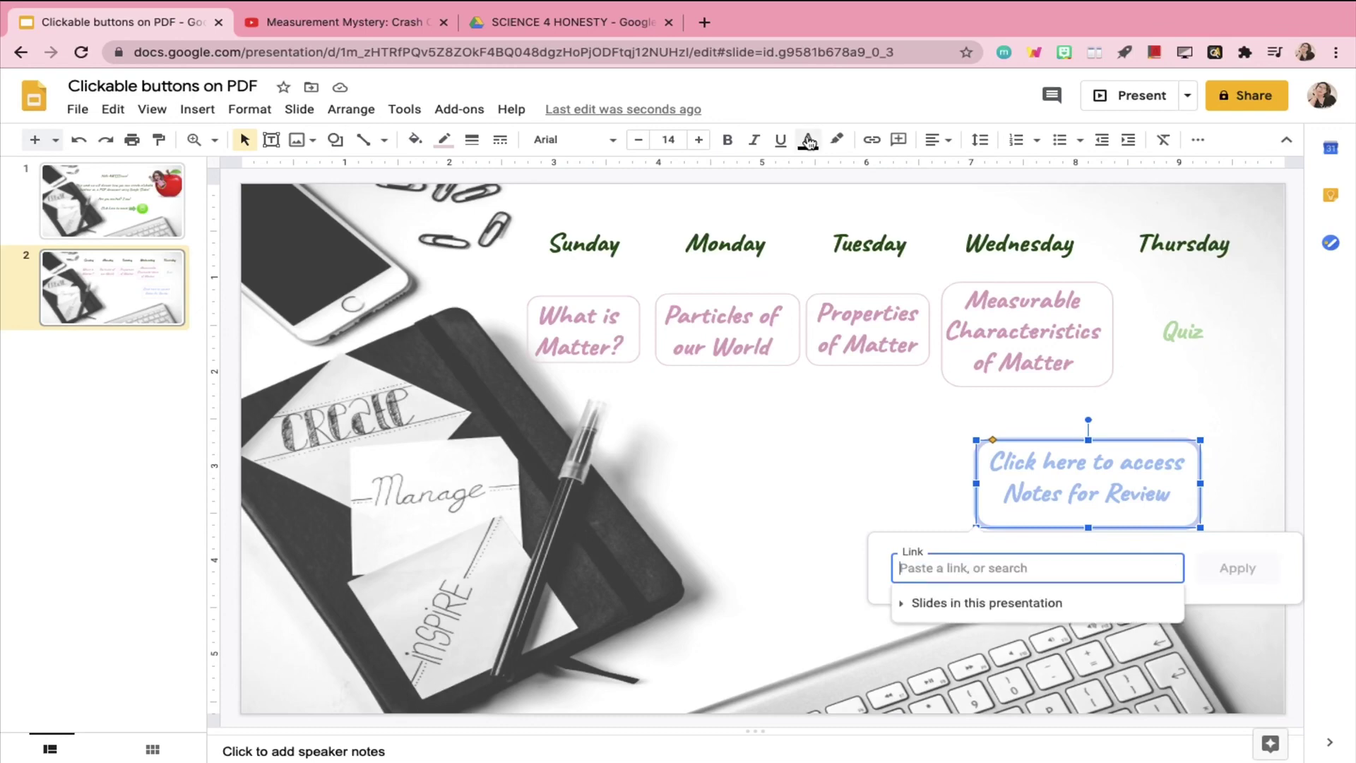
Step: Share SCIENCE GRADE 4 NOTES.pdf with anyone with the link and copy the link
left_click(550, 17)
left_click(428, 450)
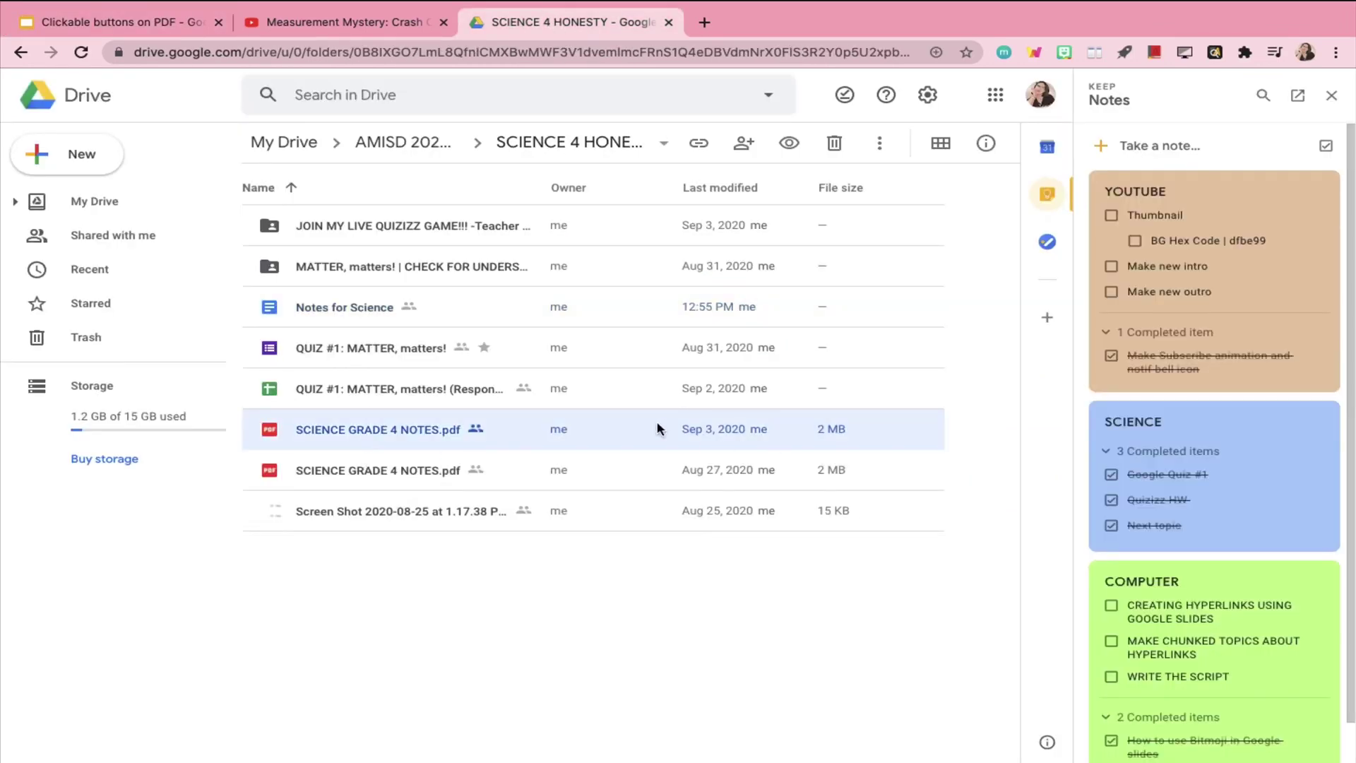
right_click(485, 426)
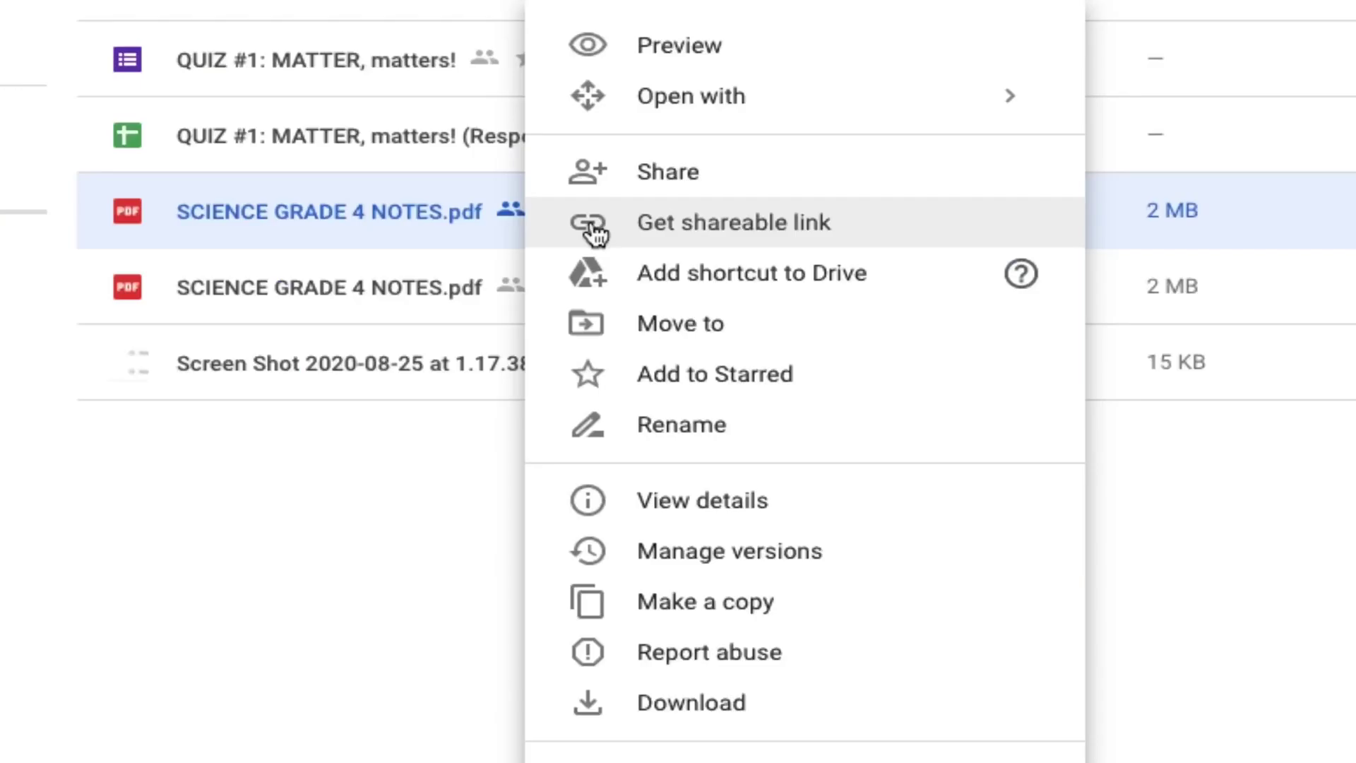
left_click(519, 434)
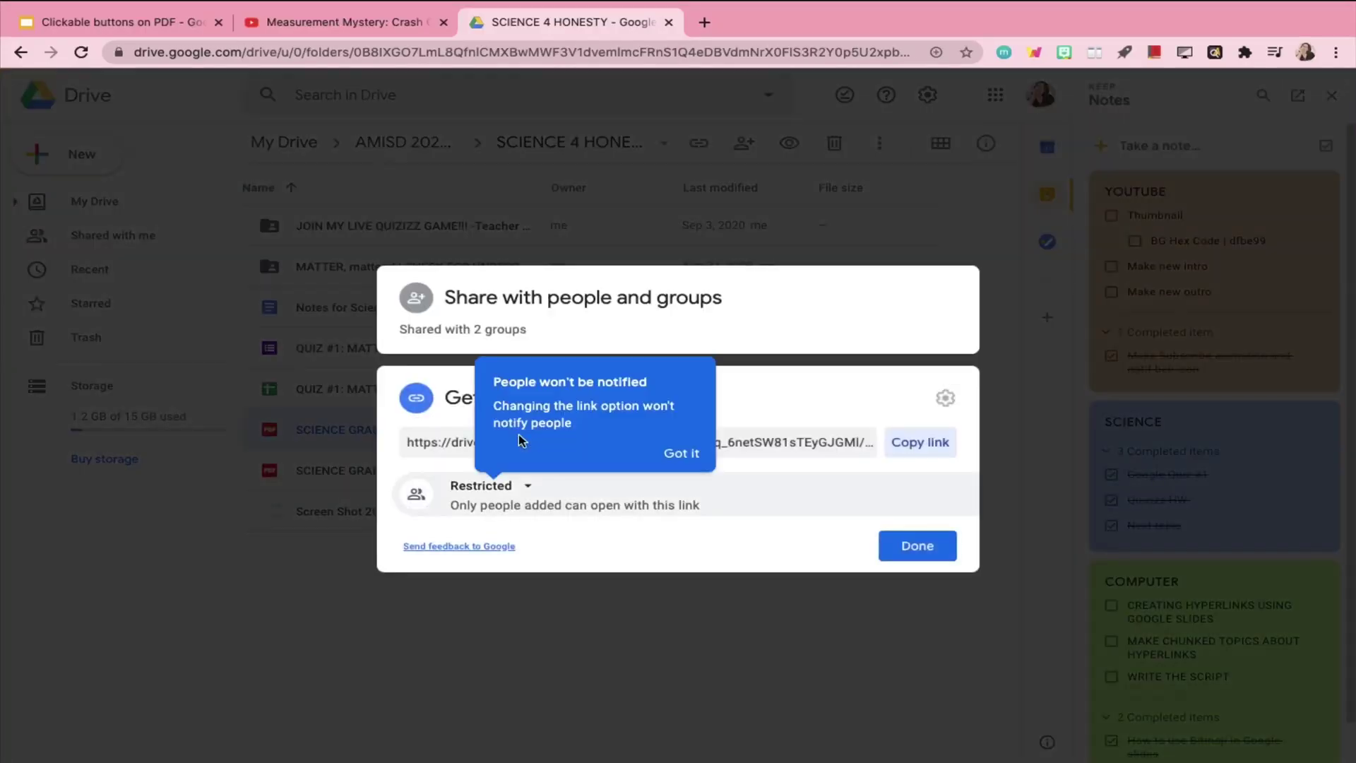
left_click(680, 457)
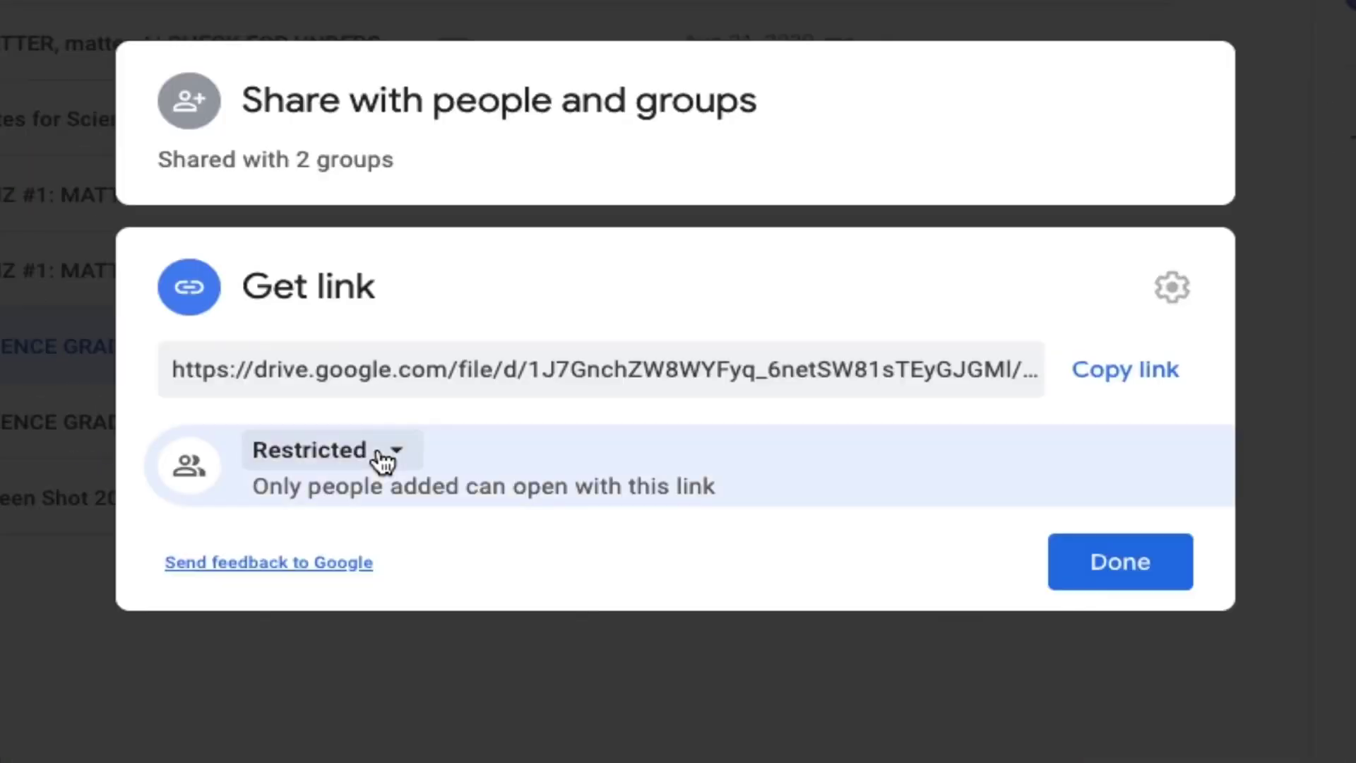
left_click(521, 487)
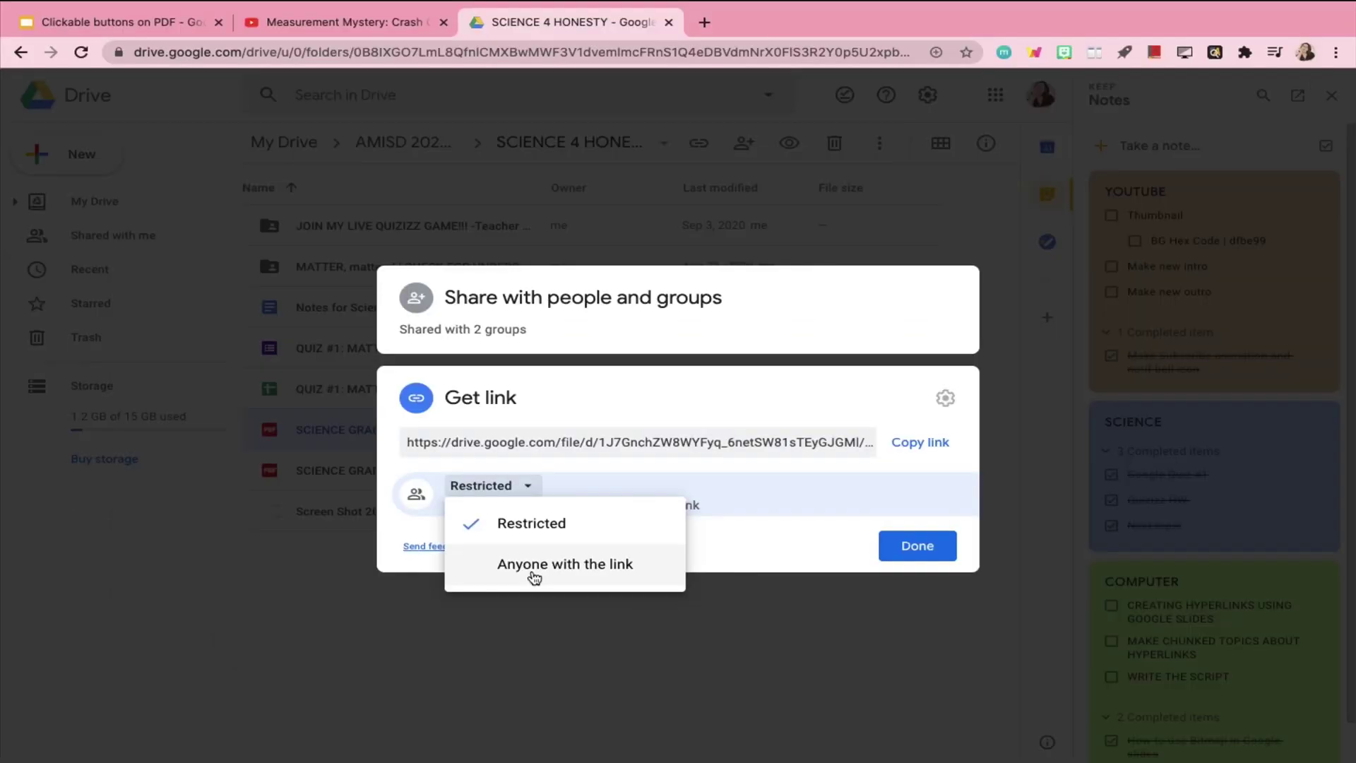
left_click(465, 596)
left_click(920, 418)
Step: Link the slide's review-notes box to the notes PDF
left_click(917, 576)
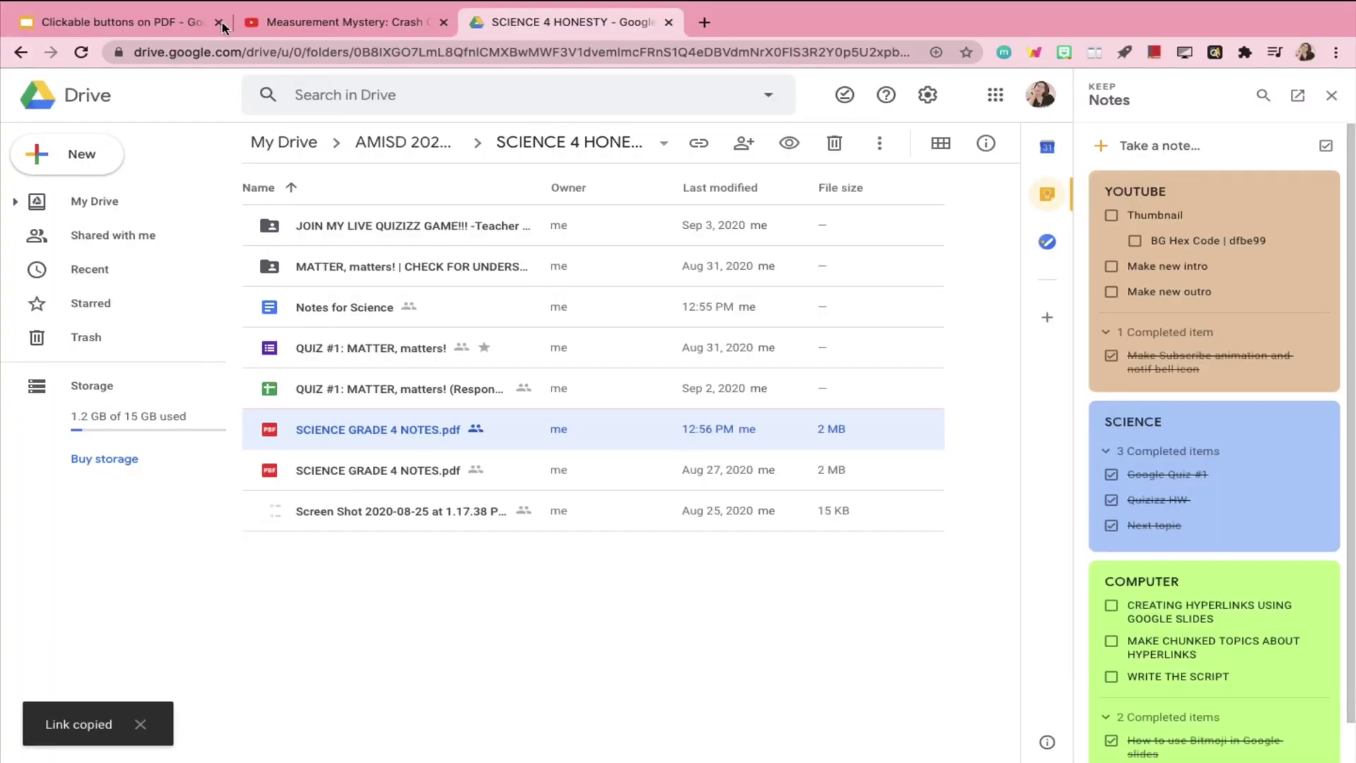
right_click(1088, 507)
left_click(1145, 565)
key("ctrl+v")
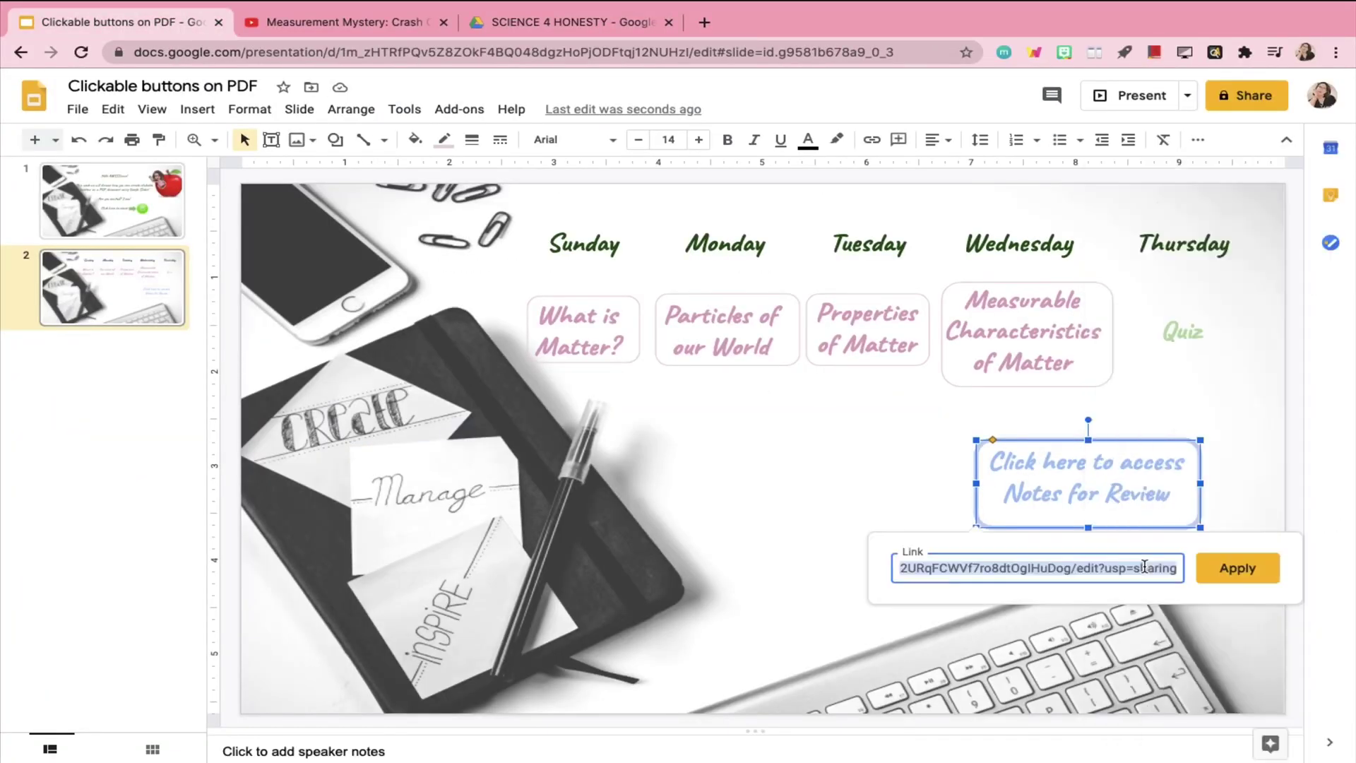
left_click(1238, 568)
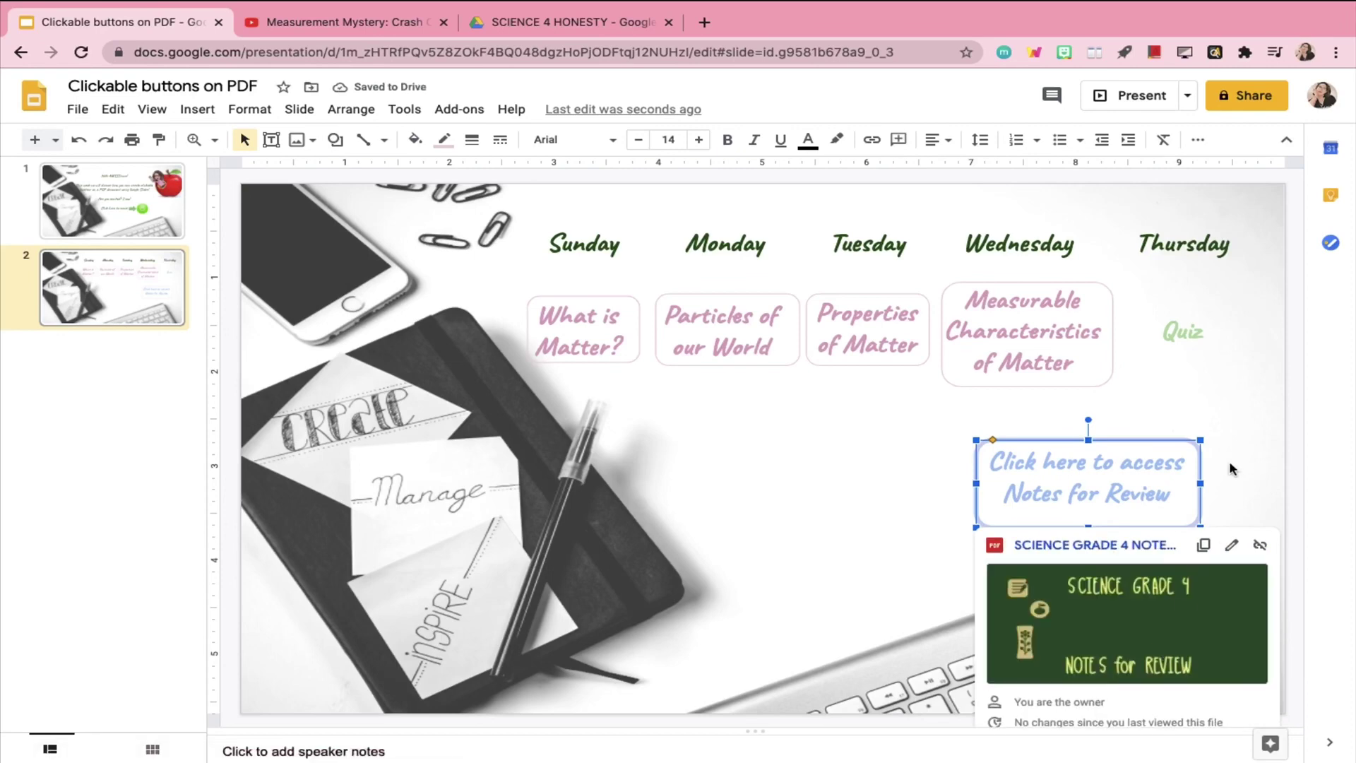
left_click(1233, 468)
Step: Copy the button box over Quiz and copy the MATTER quiz form's shareable link
left_click(1109, 445)
mouse_move(1109, 445)
left_mouse_down()
mouse_move(1204, 328)
mouse_move(1209, 288)
left_mouse_up()
left_click(572, 22)
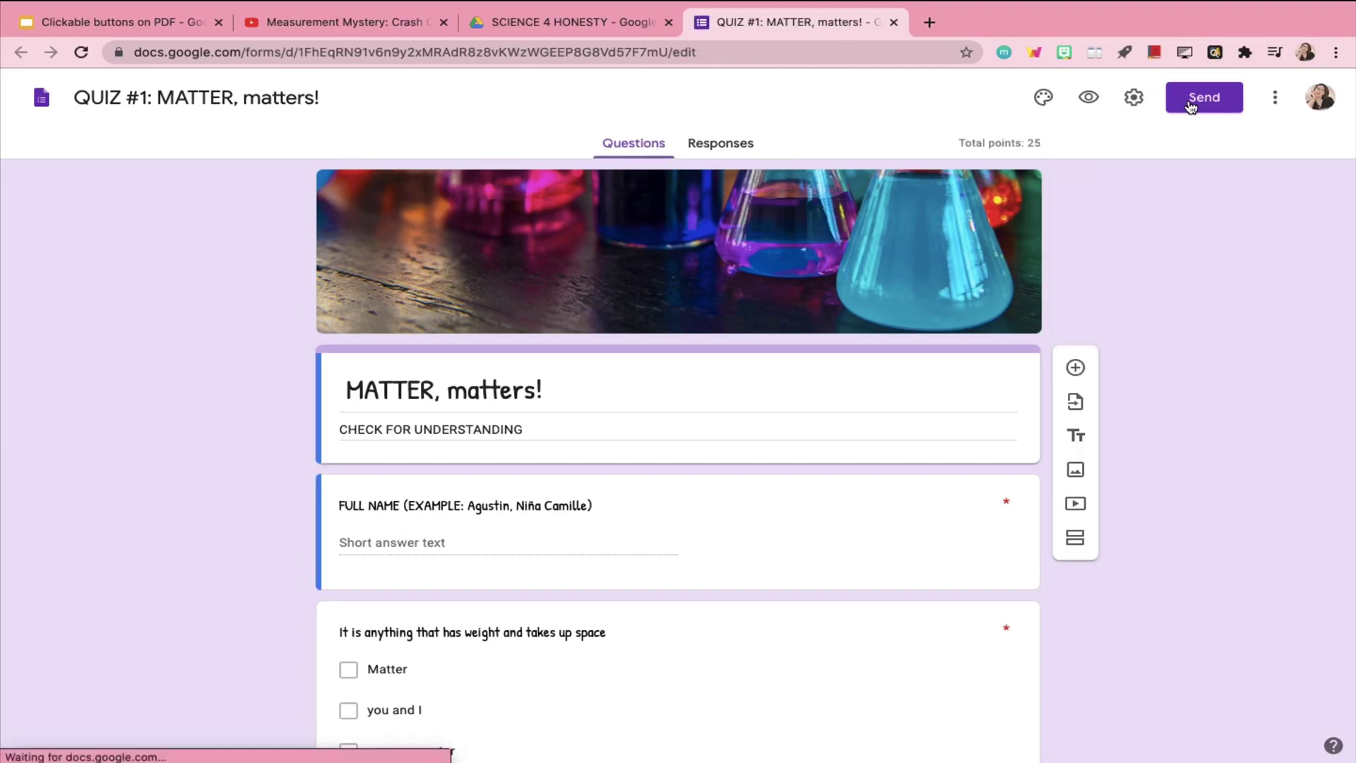
left_click(1192, 105)
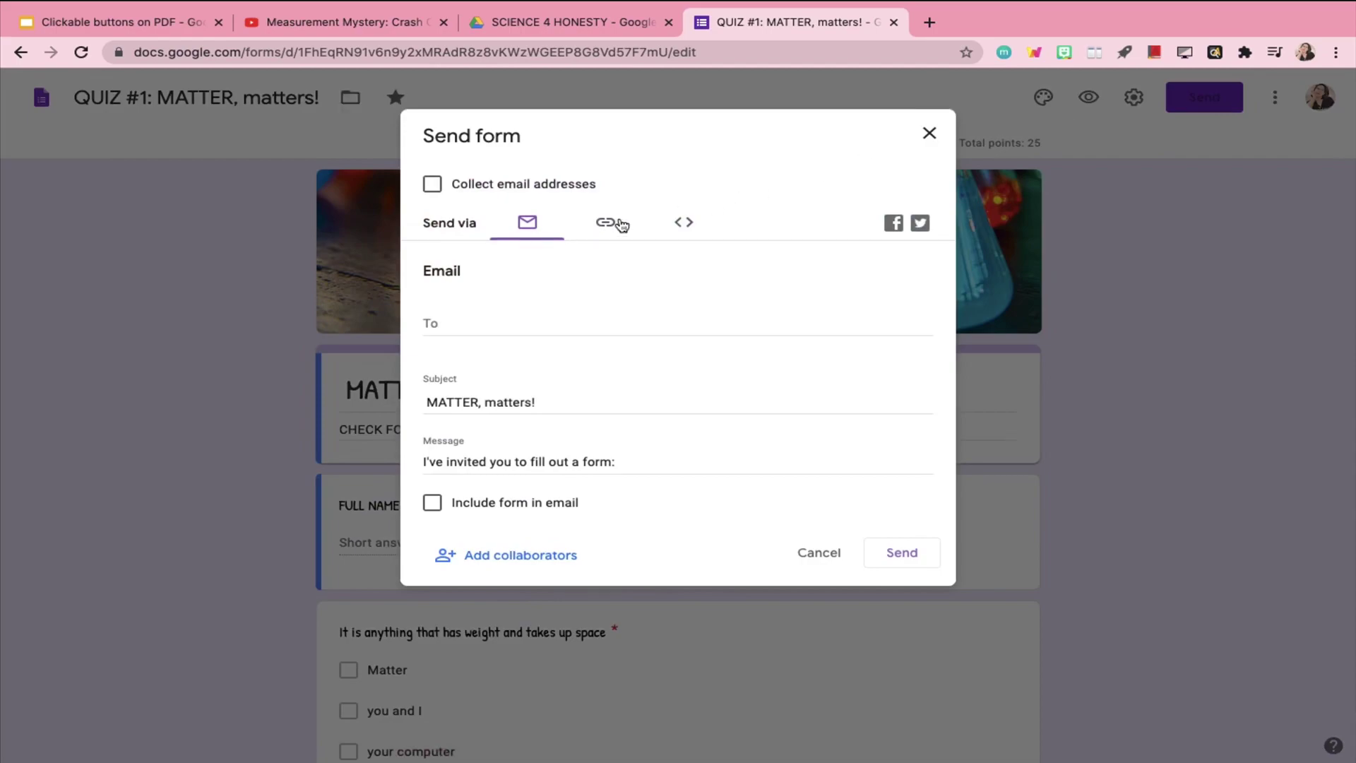
left_click(620, 225)
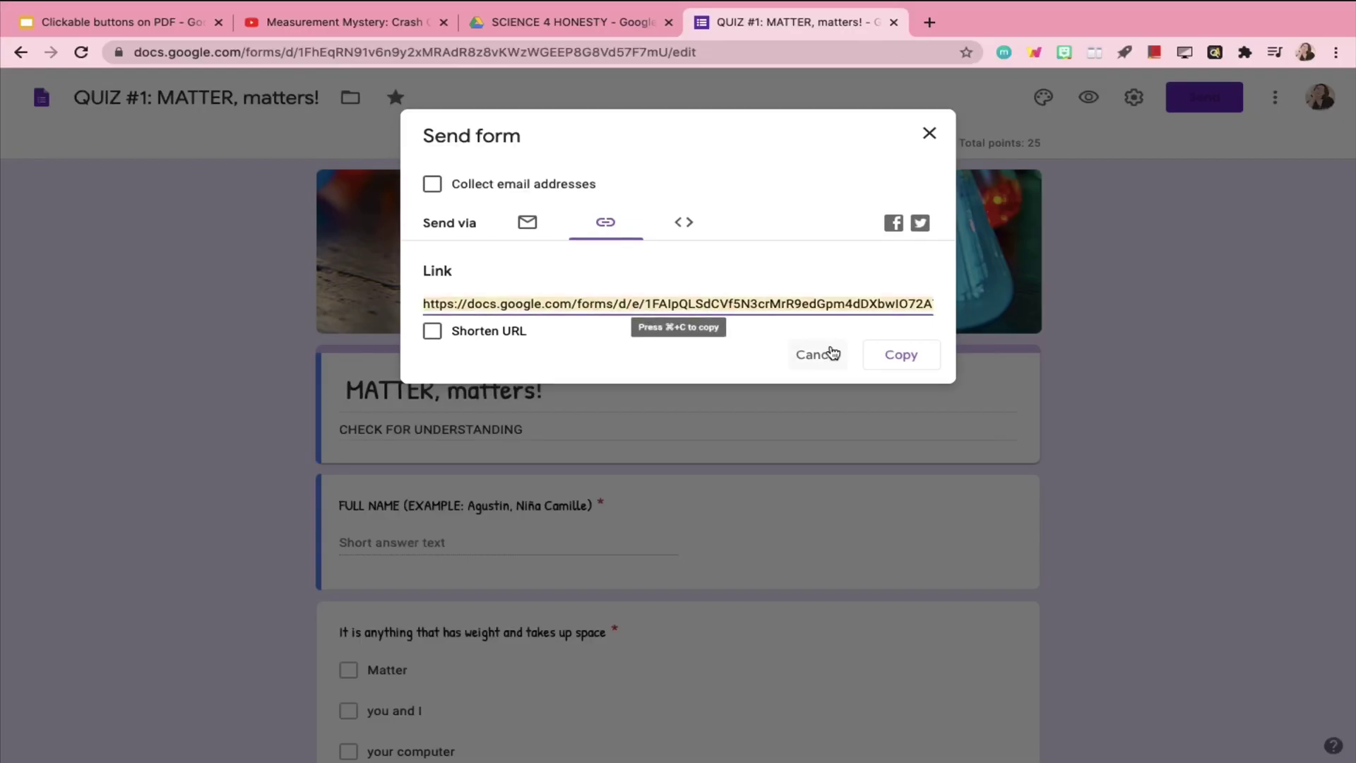
left_click(907, 356)
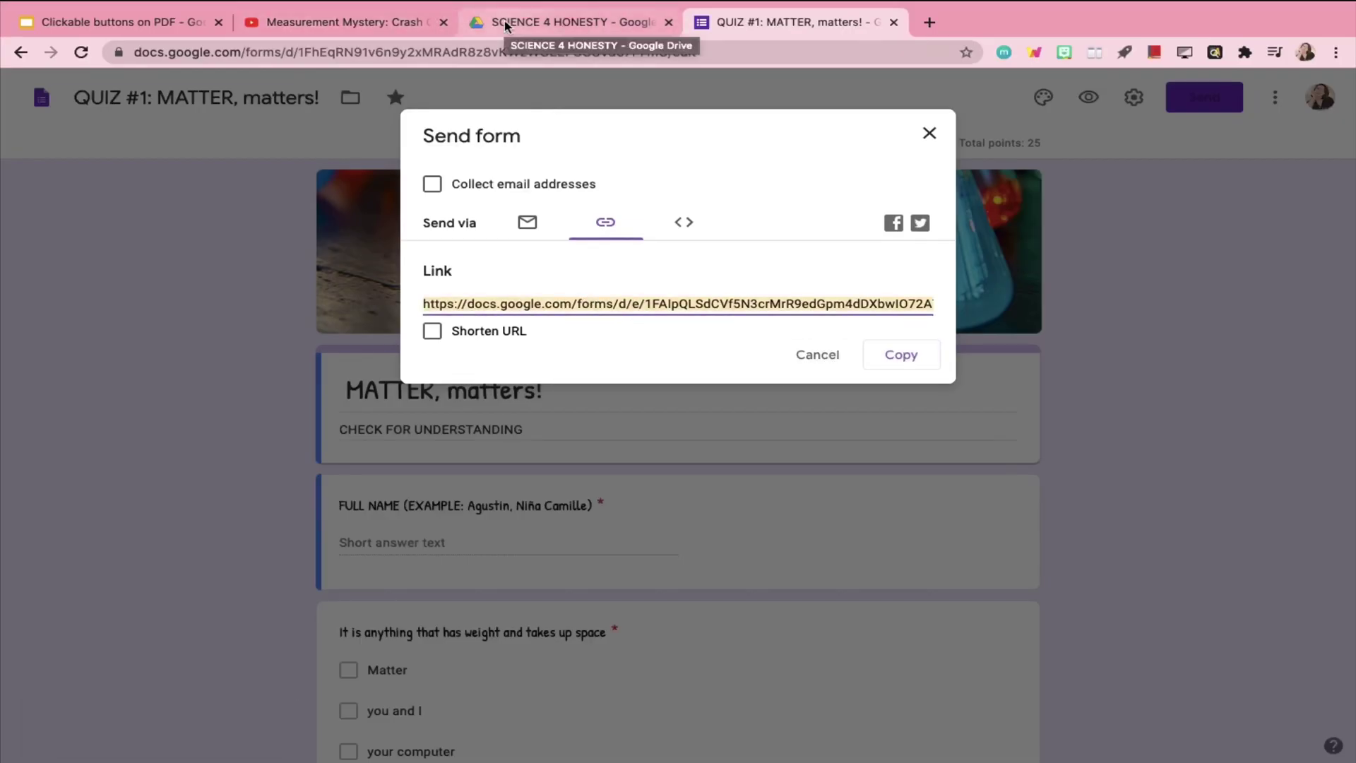
Step: Link the Quiz button to the quiz form URL
left_click(90, 23)
right_click(1186, 361)
left_click(1235, 572)
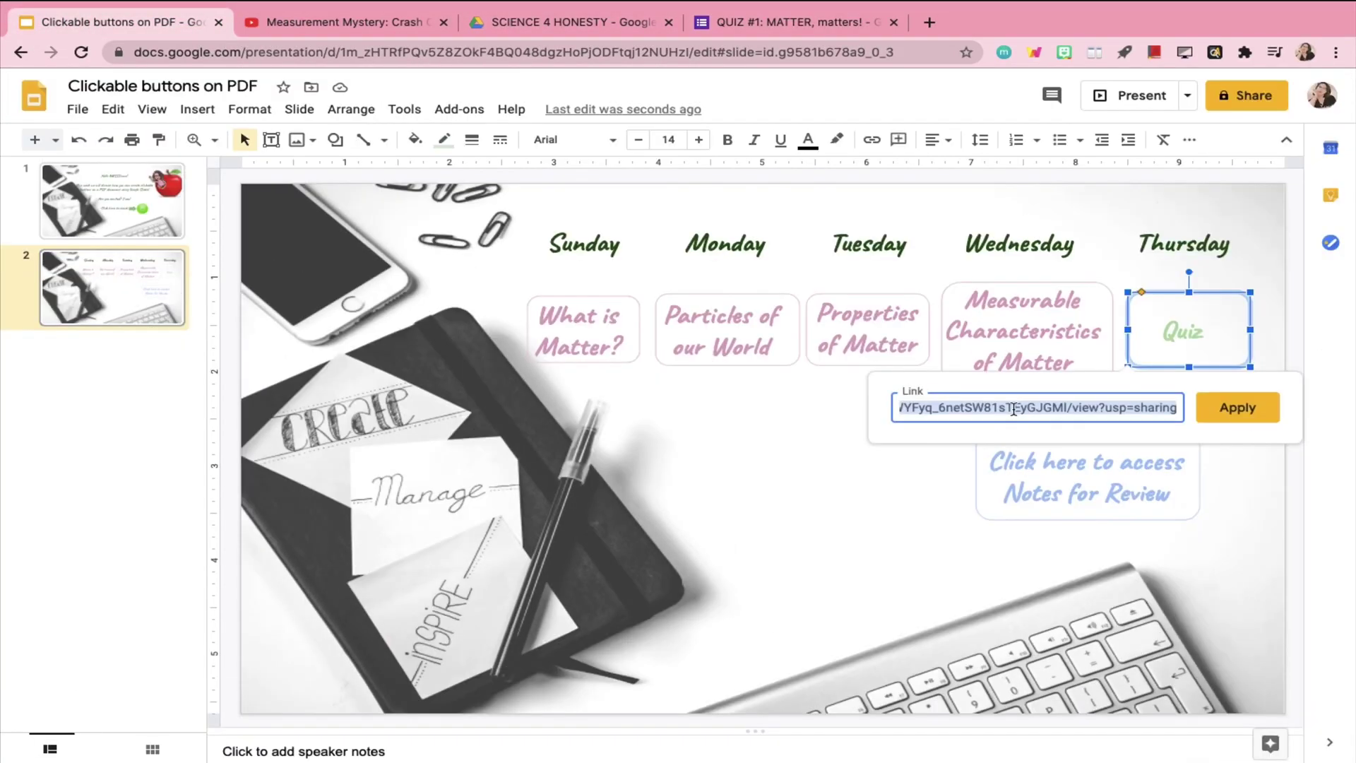
left_click(1231, 413)
left_click(1074, 404)
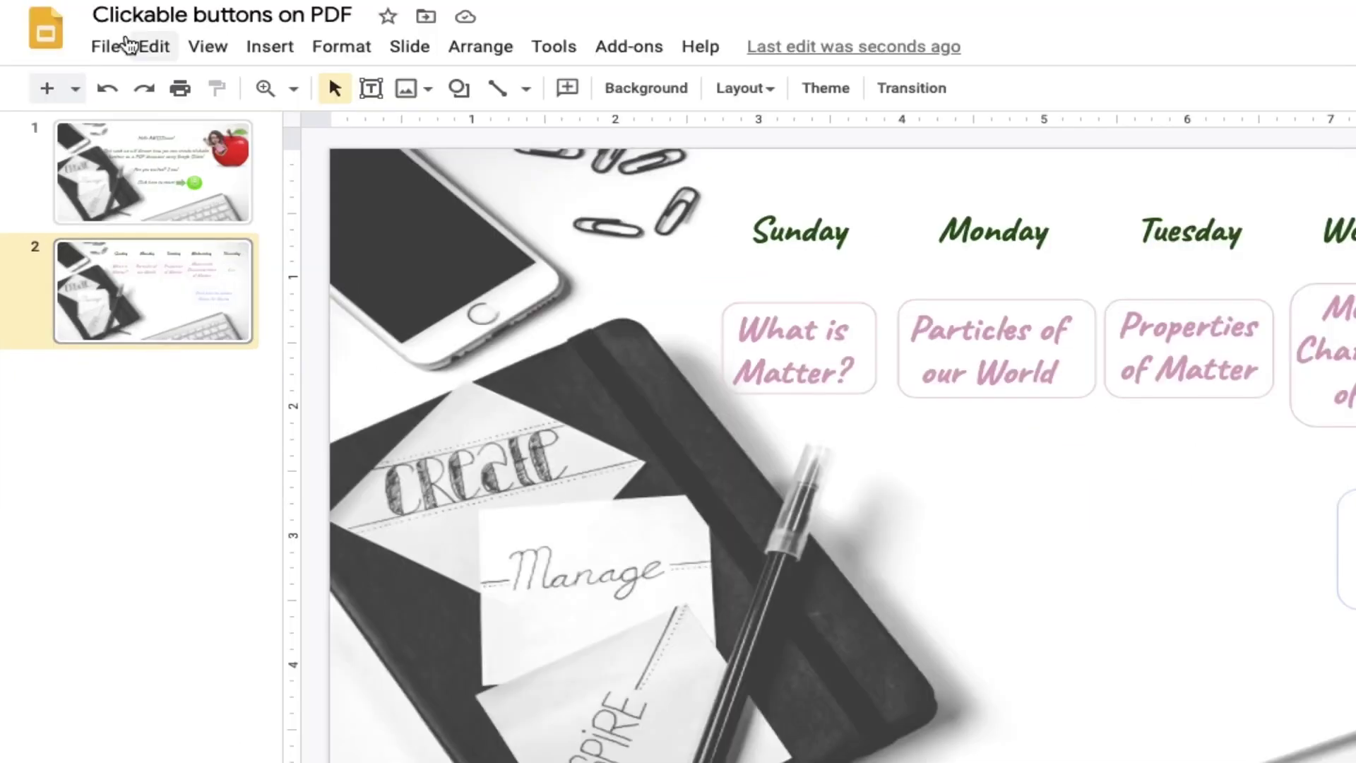
Step: Download the deck as a PDF document and open it
left_click(77, 109)
mouse_move(173, 351)
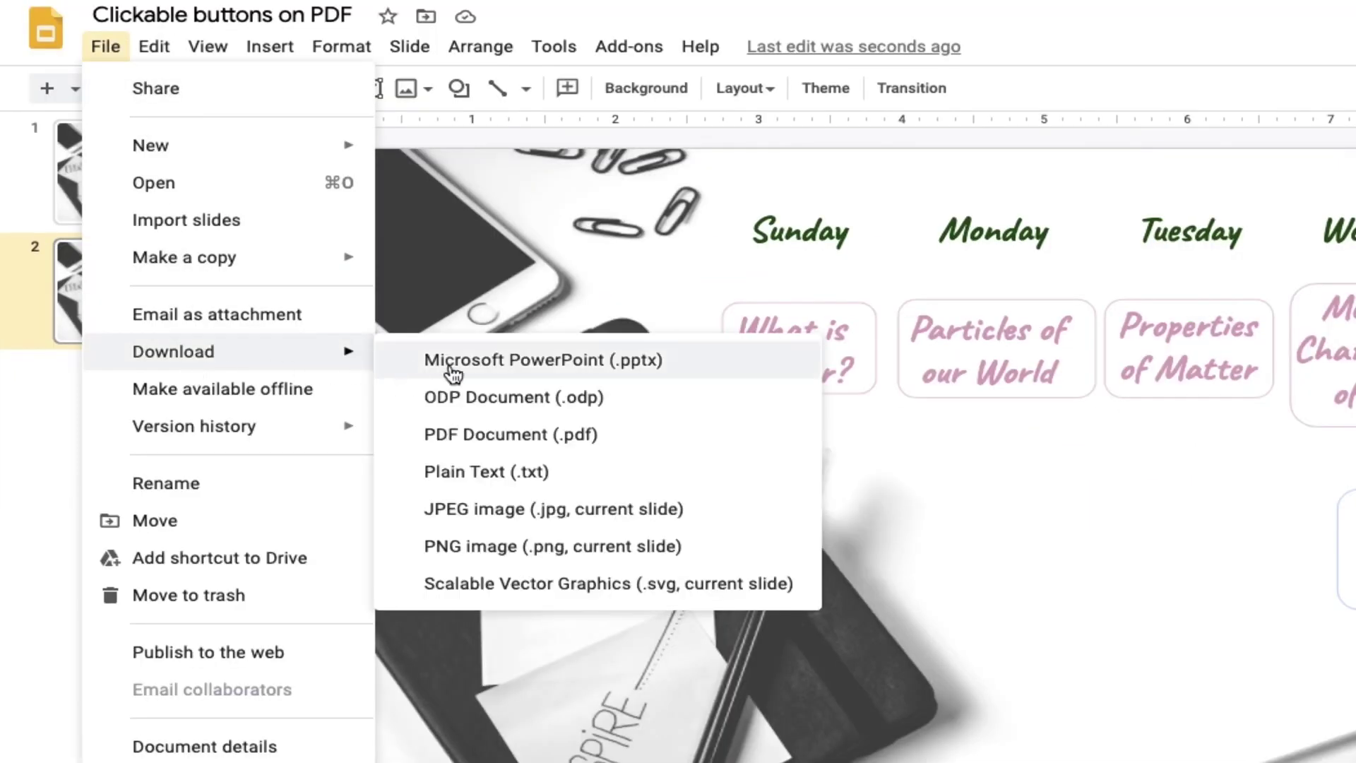
left_click(472, 435)
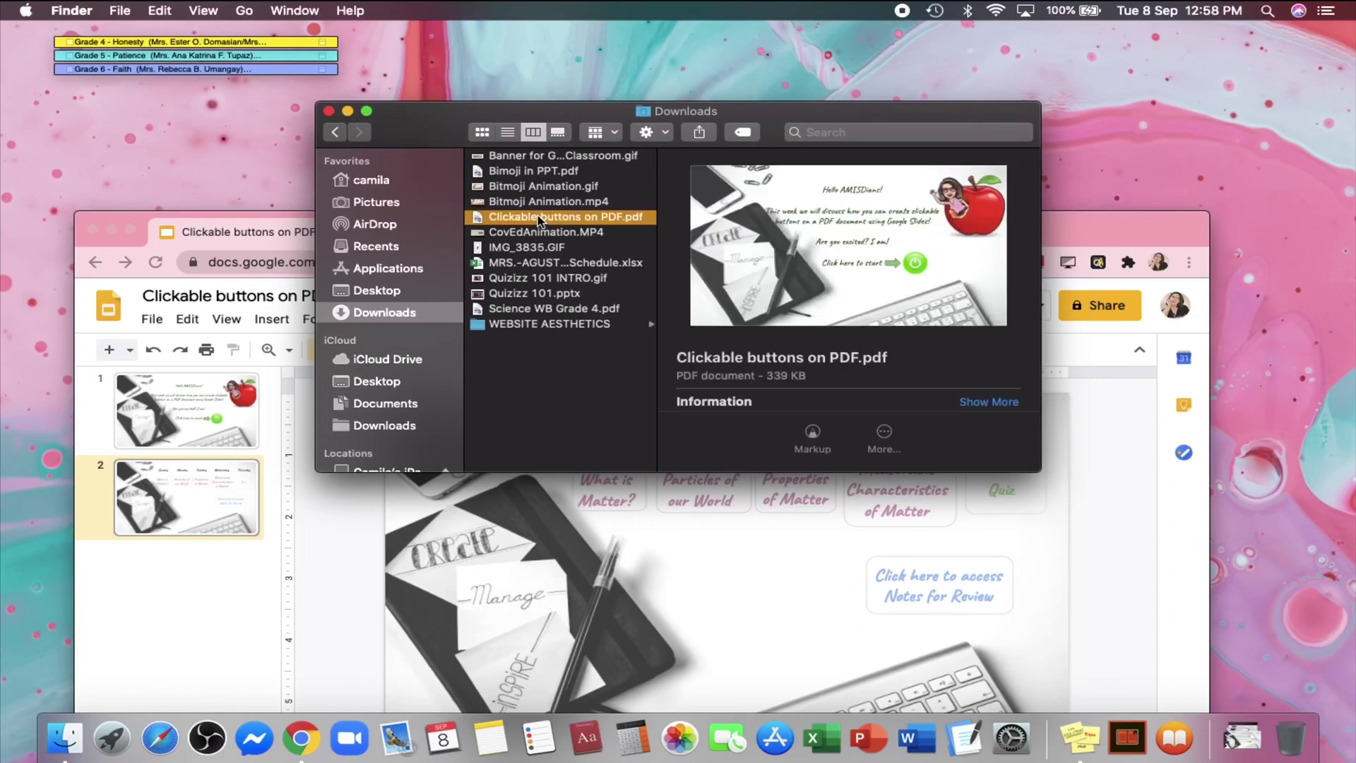
double_click(539, 217)
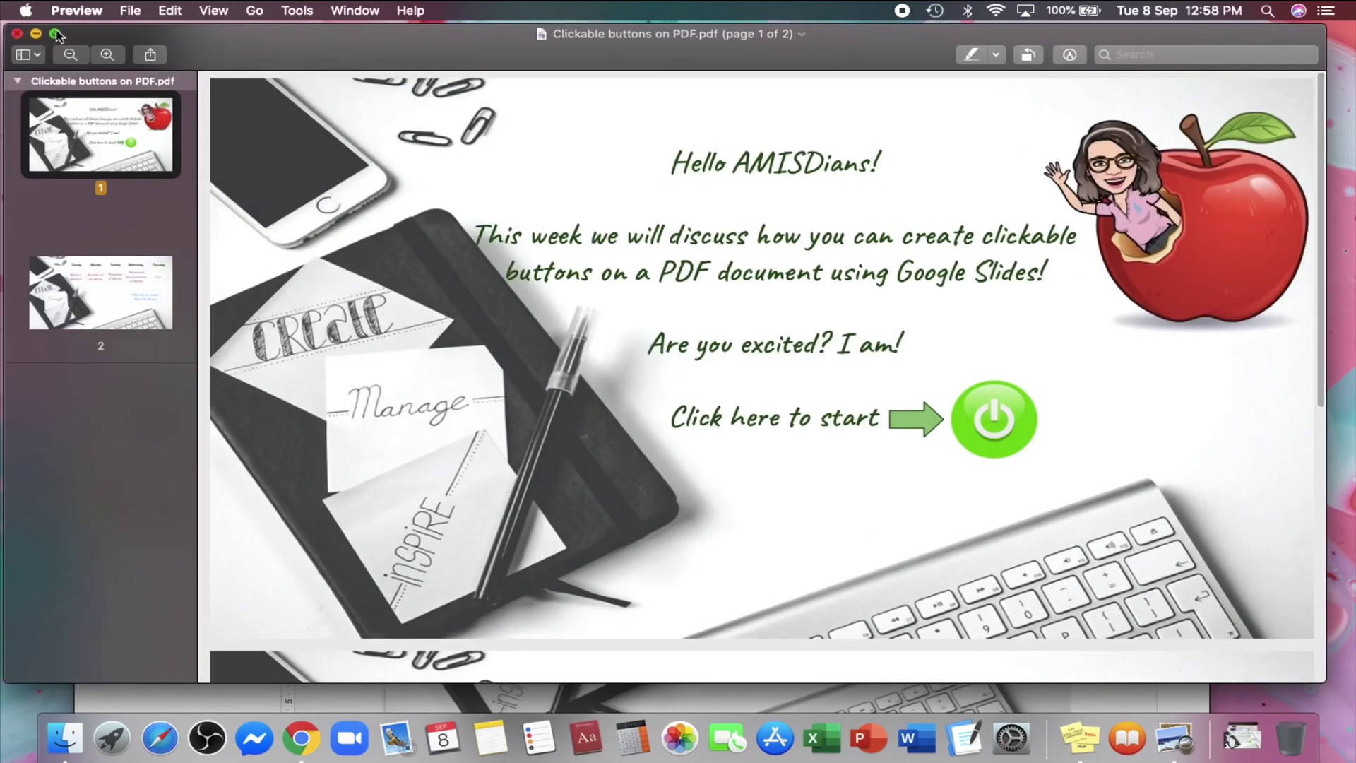